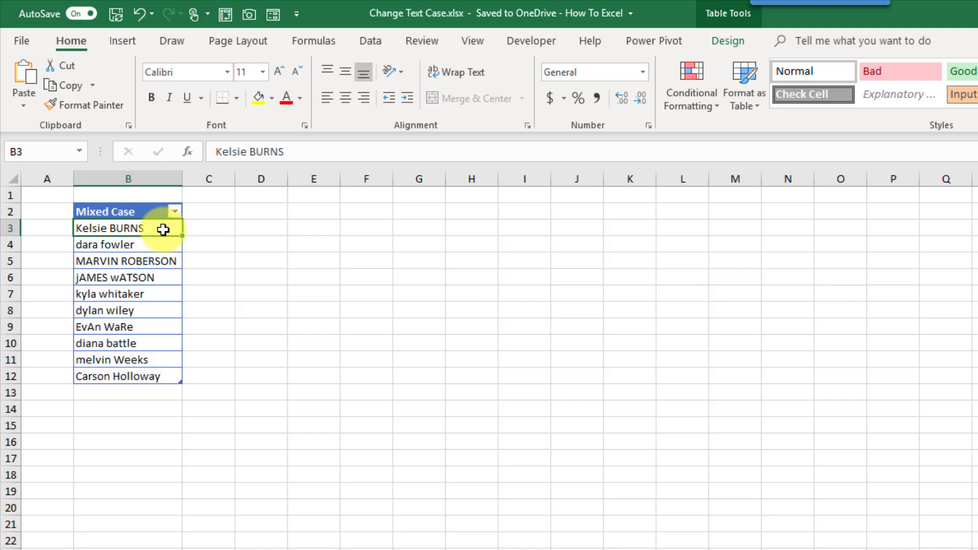
pyautogui.click(161, 246)
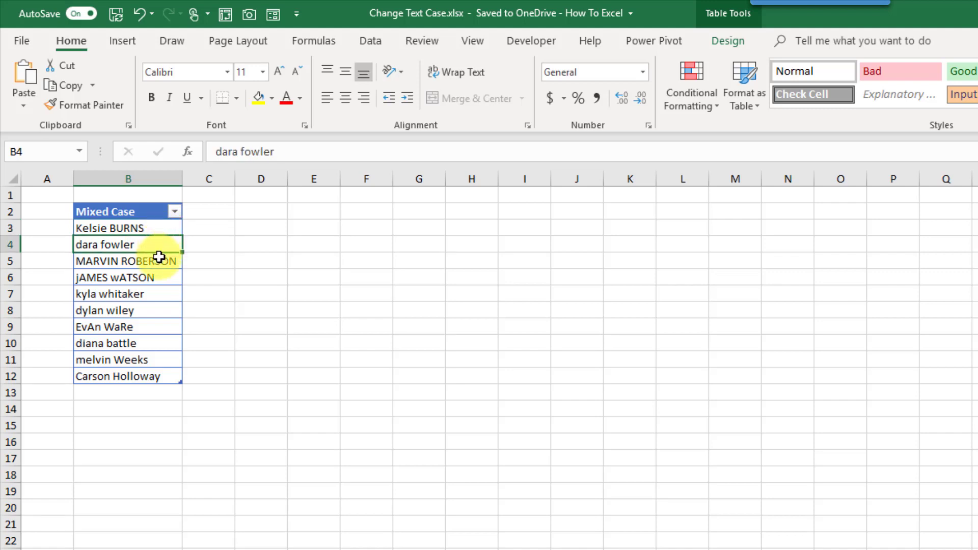
pyautogui.click(158, 260)
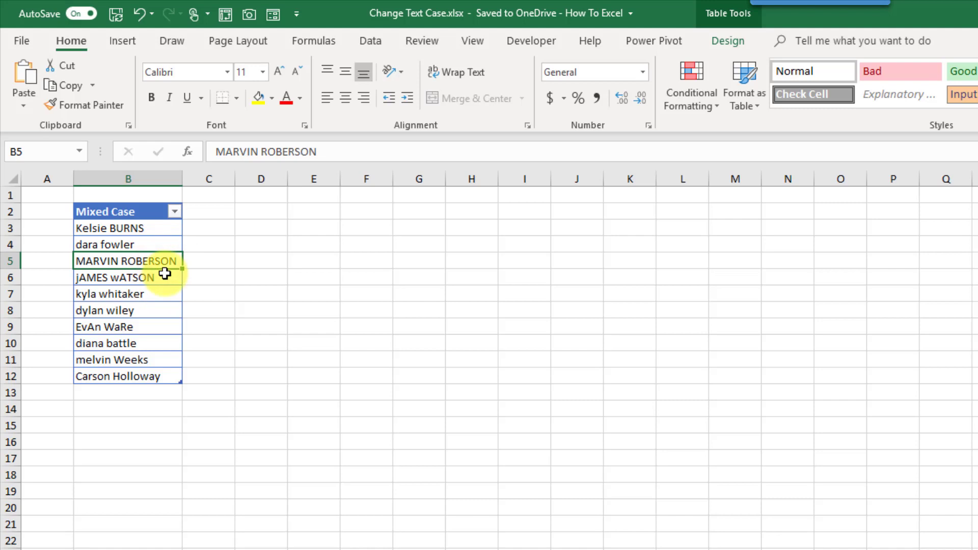
pyautogui.click(162, 277)
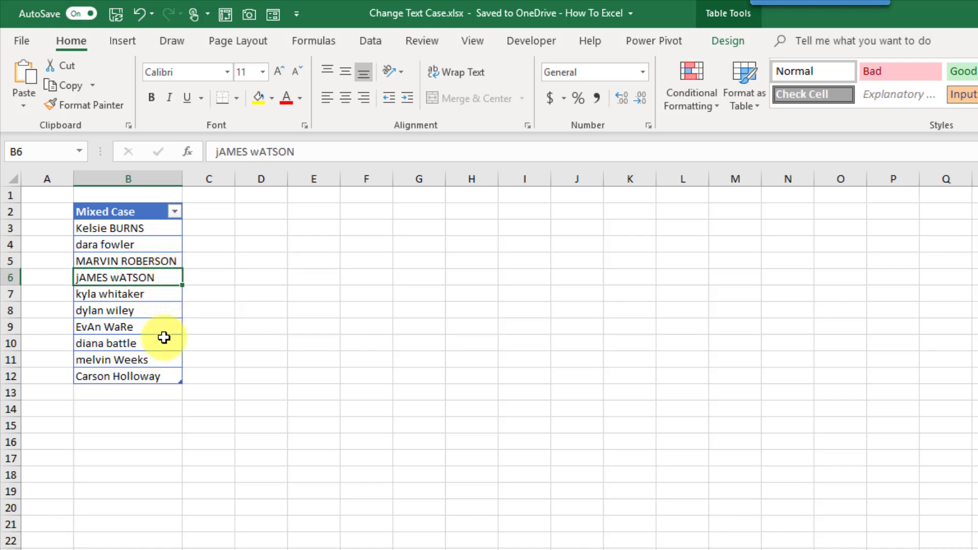
pyautogui.click(162, 376)
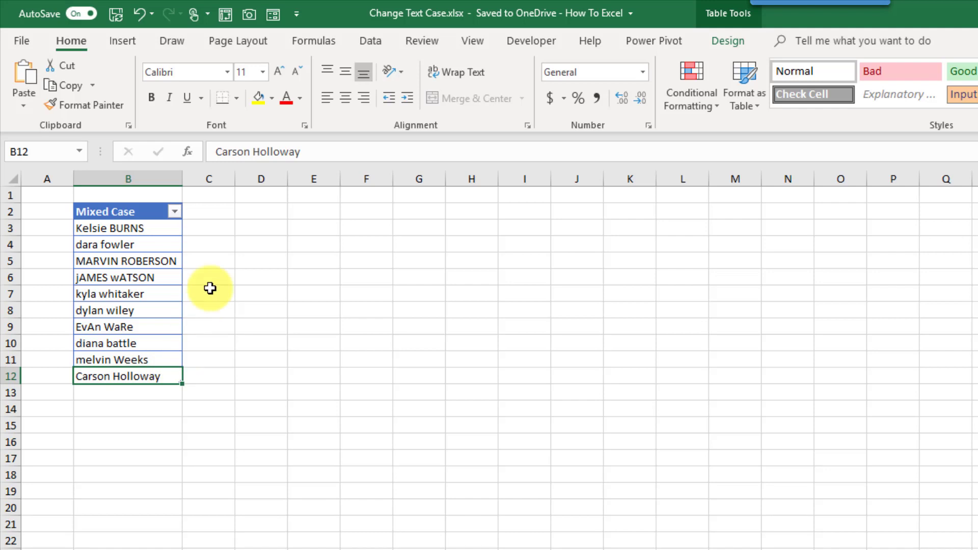
# Add a 'Lower' header in C2 to extend the table, and widen column C
pyautogui.click(210, 214)
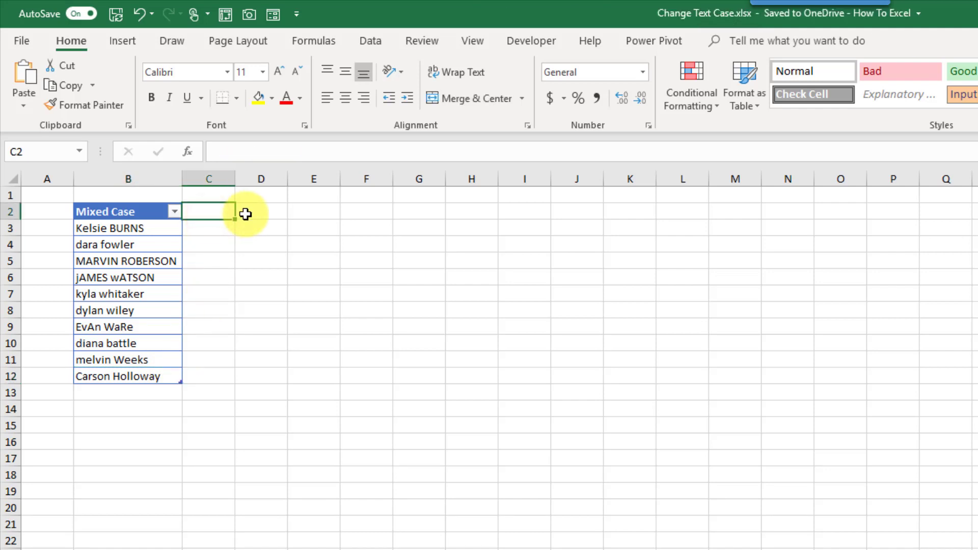
pyautogui.write('Lower')
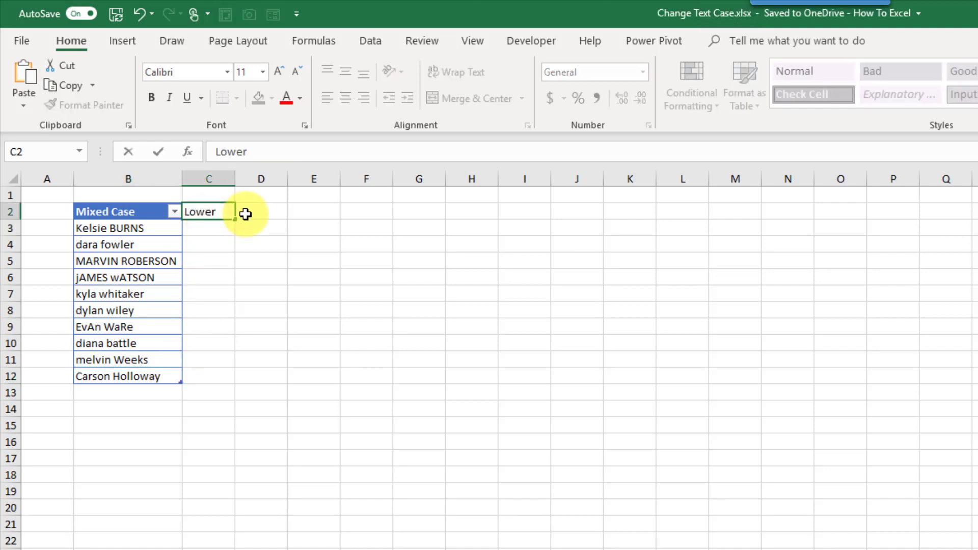
pyautogui.press('Return')
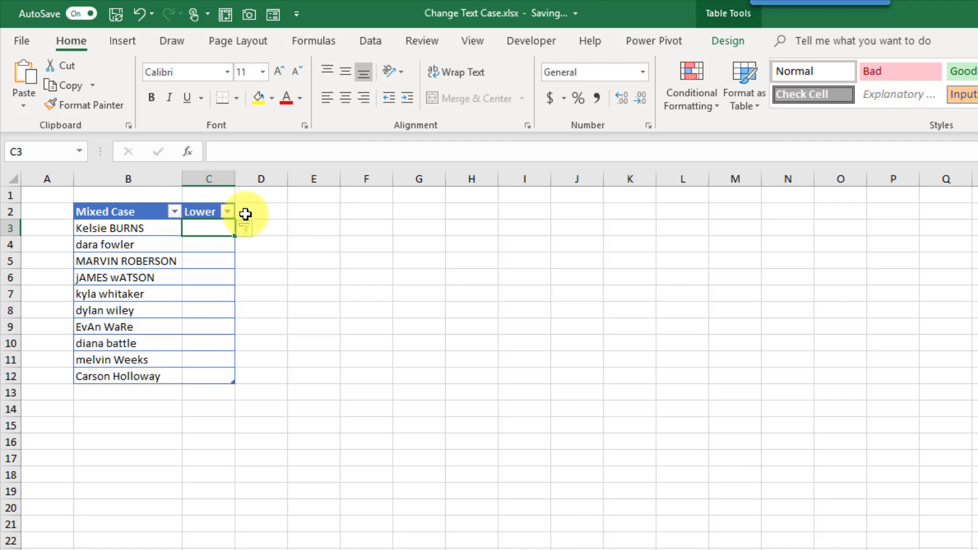
pyautogui.moveTo(234, 179); pyautogui.dragTo(282, 178)
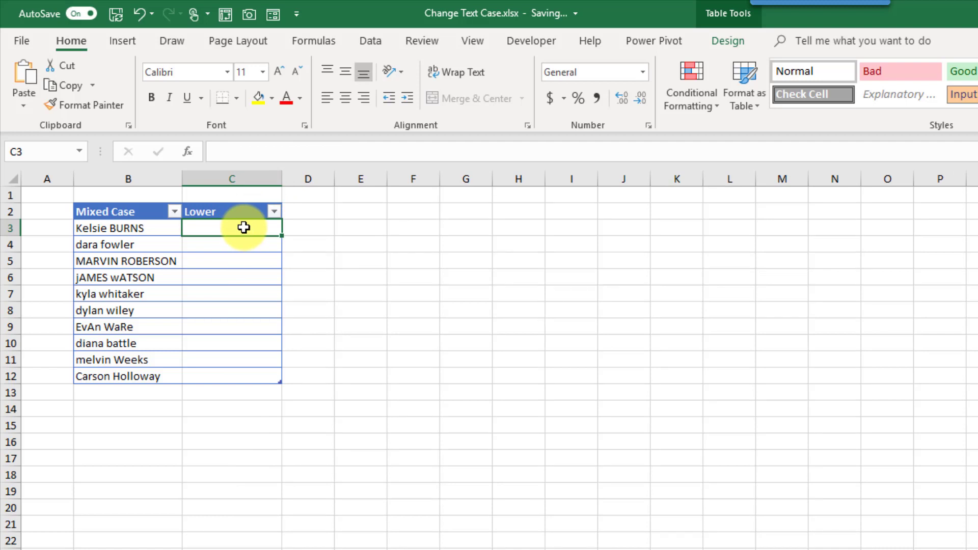
# Fill the Lower column with =LOWER([@[Mixed Case]])
pyautogui.write('=')
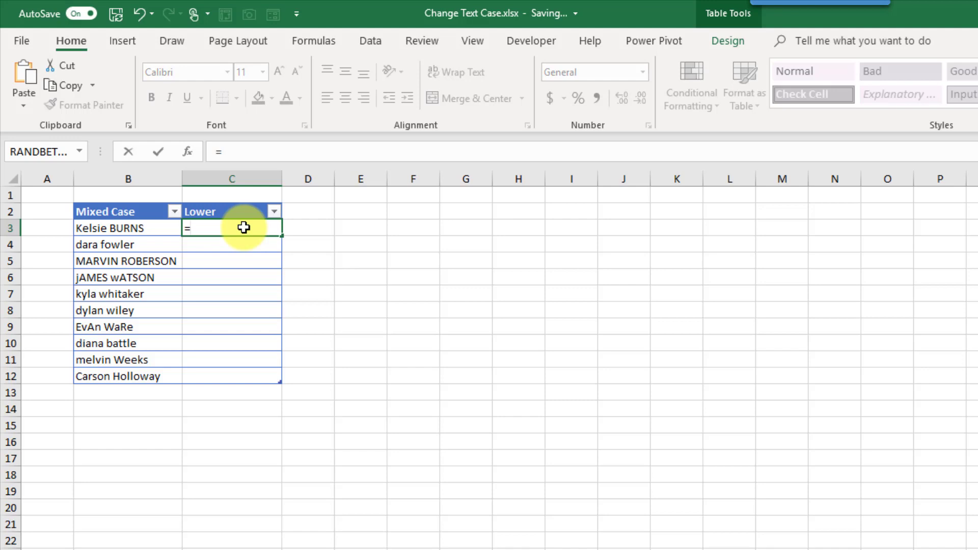
pyautogui.write('lower')
pyautogui.press('Tab')
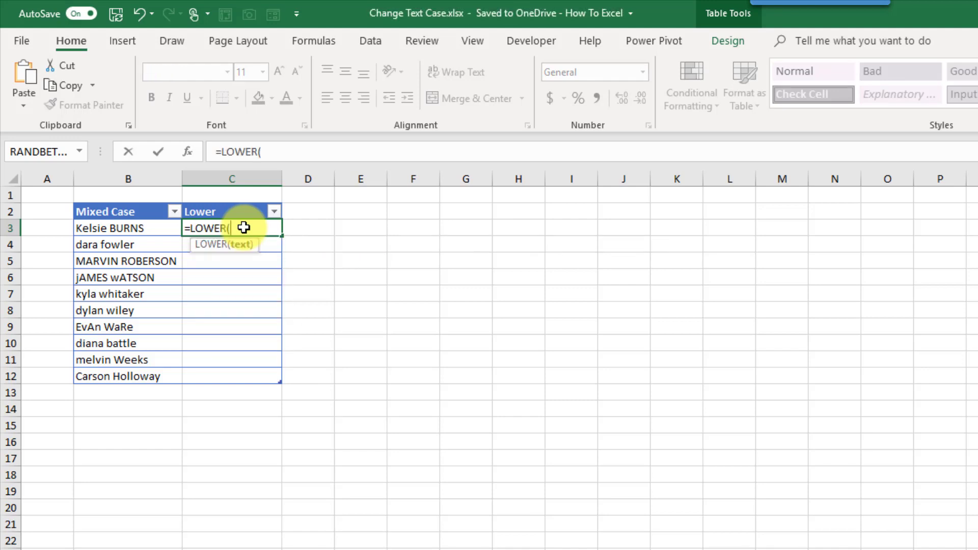
pyautogui.click(152, 230)
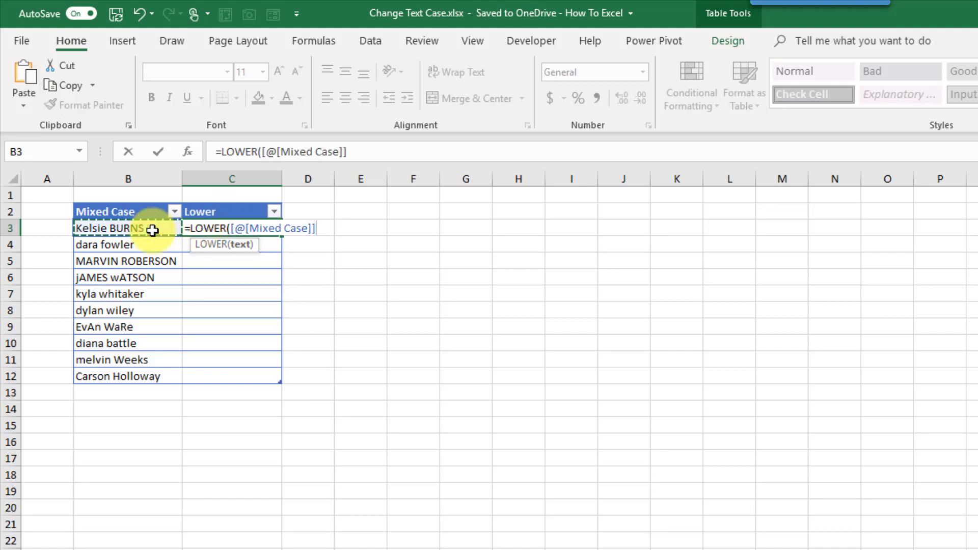
pyautogui.write(')')
pyautogui.press('Return')
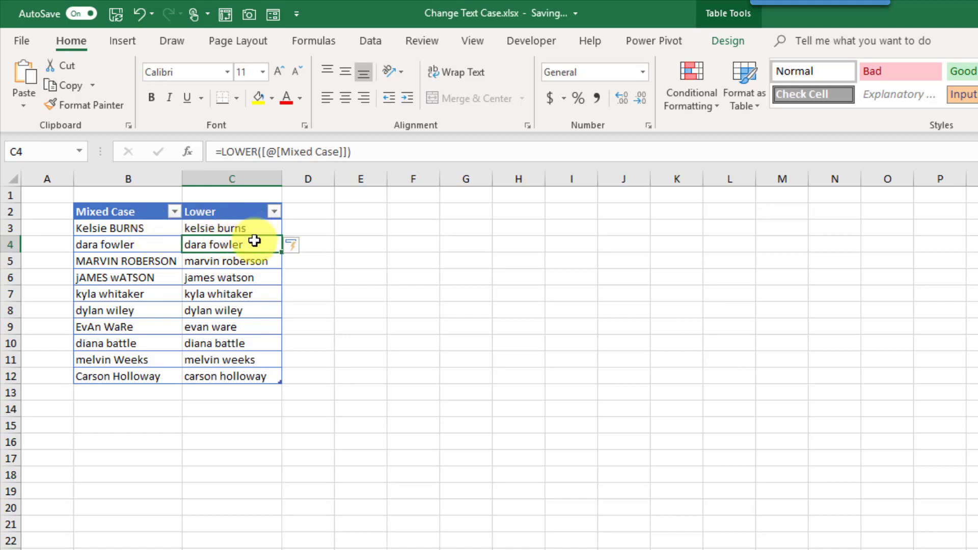
# Add an 'Upper' header beside Lower to extend the table, and widen column D
pyautogui.click(317, 212)
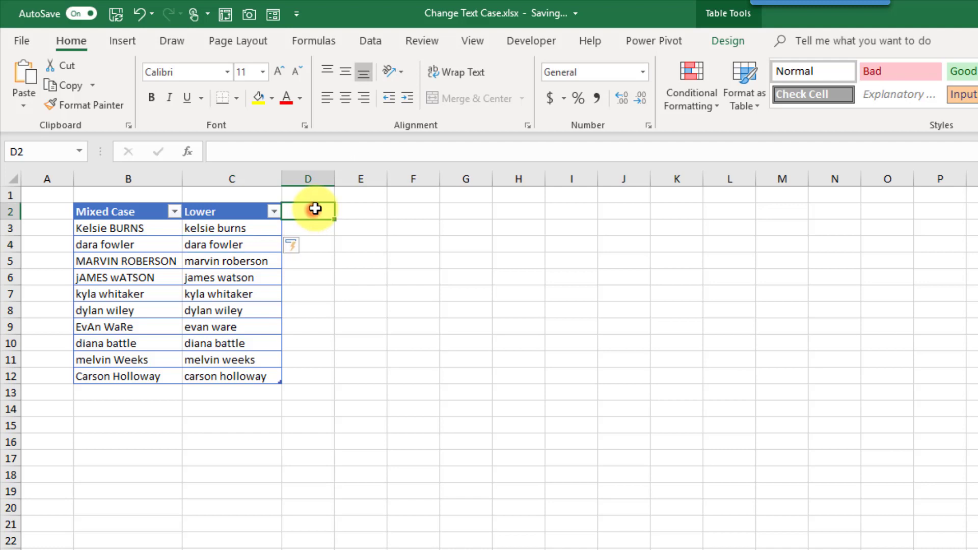
pyautogui.write('Upper')
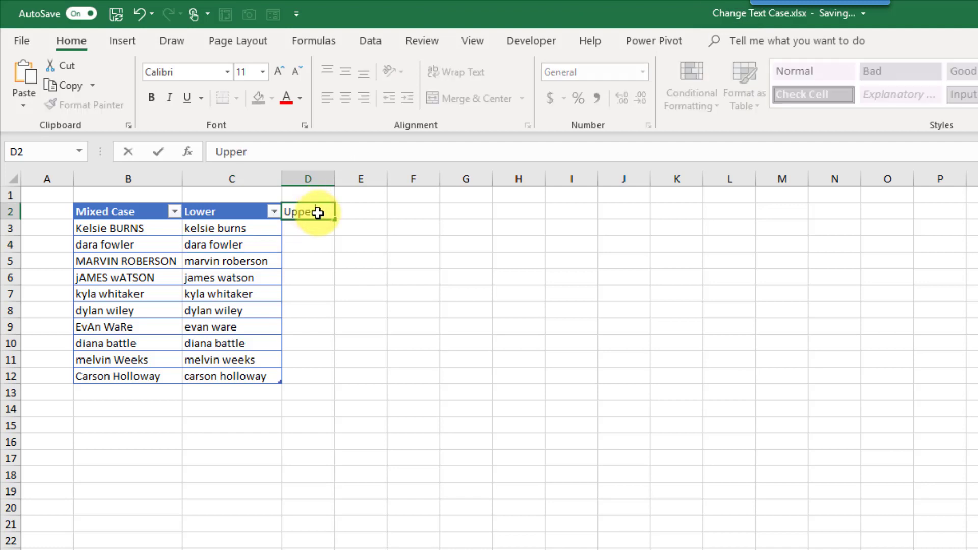
pyautogui.press('Return')
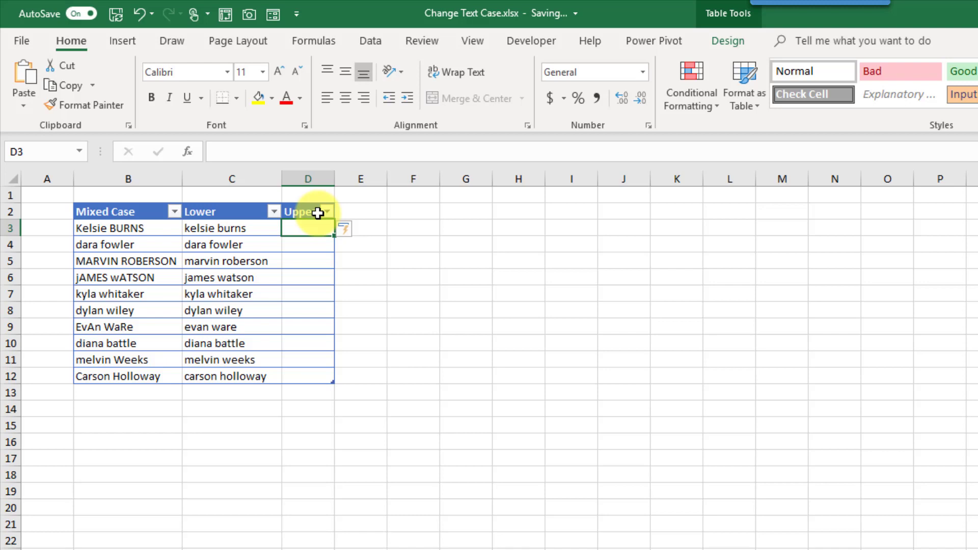
pyautogui.moveTo(335, 179); pyautogui.dragTo(386, 179)
# Fill the Upper column with =UPPER([@[Mixed Case]]) and widen it to fit the capitals
pyautogui.write('=')
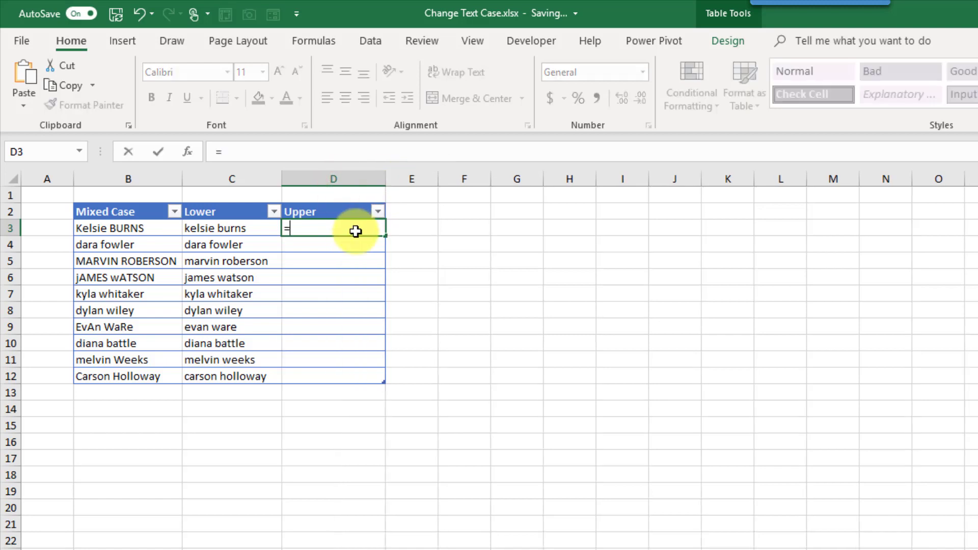
pyautogui.write('upp')
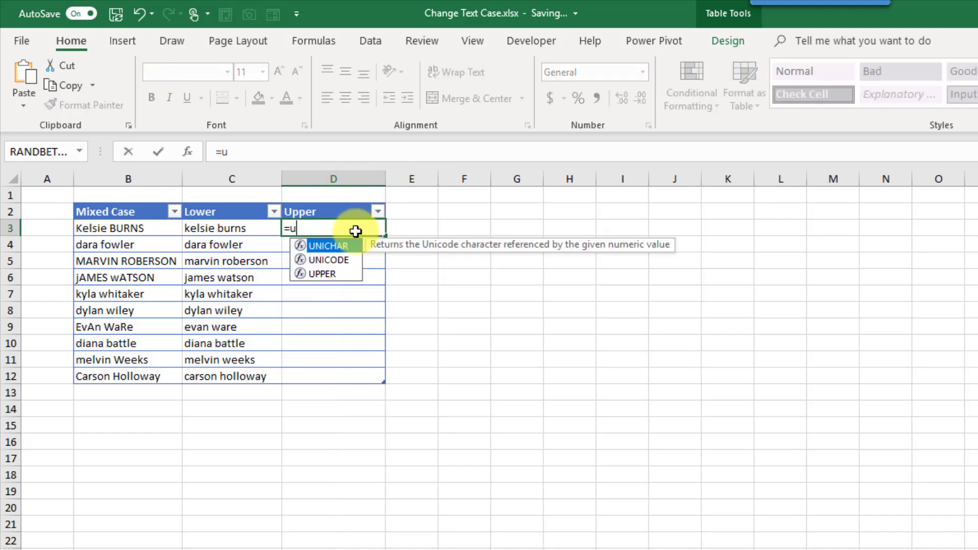
pyautogui.press('Tab')
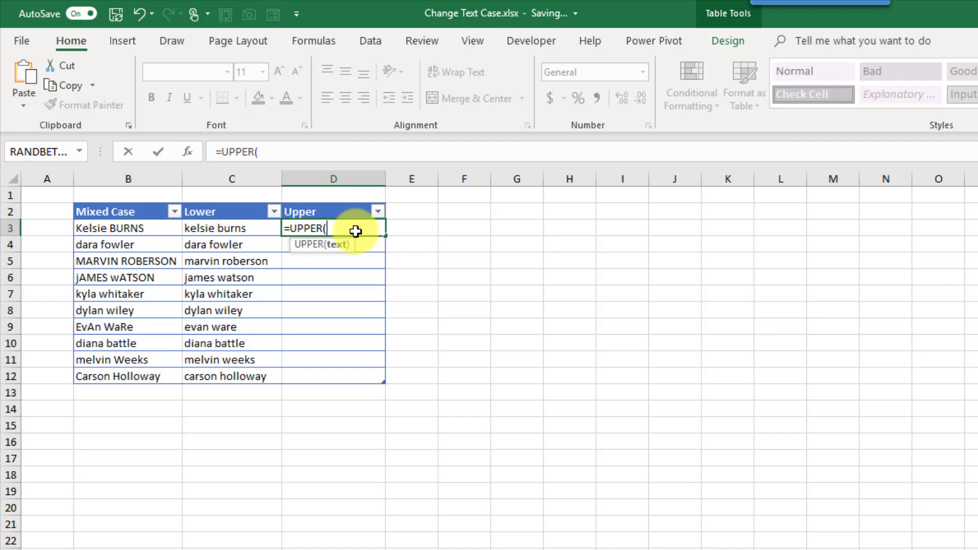
pyautogui.press('Left')
pyautogui.press('Left')
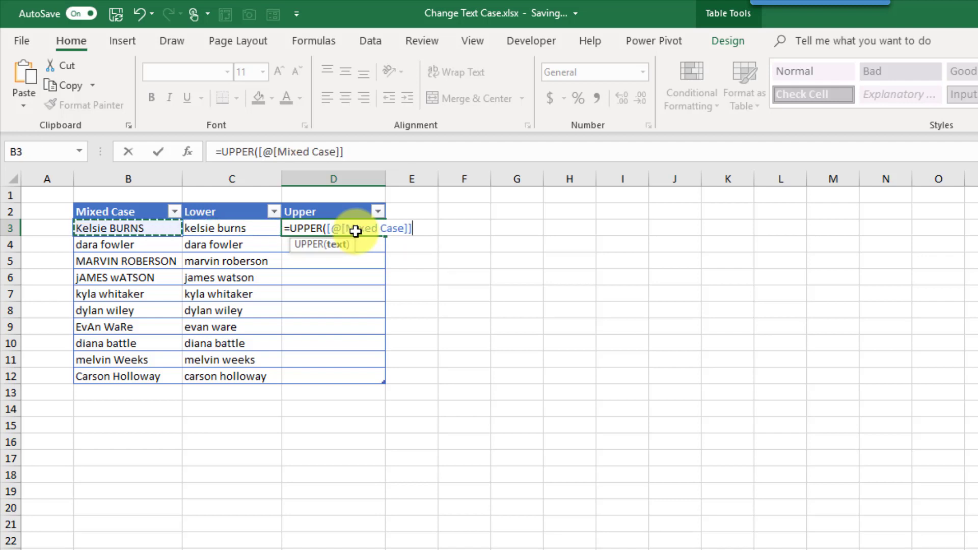
pyautogui.write(')')
pyautogui.press('Return')
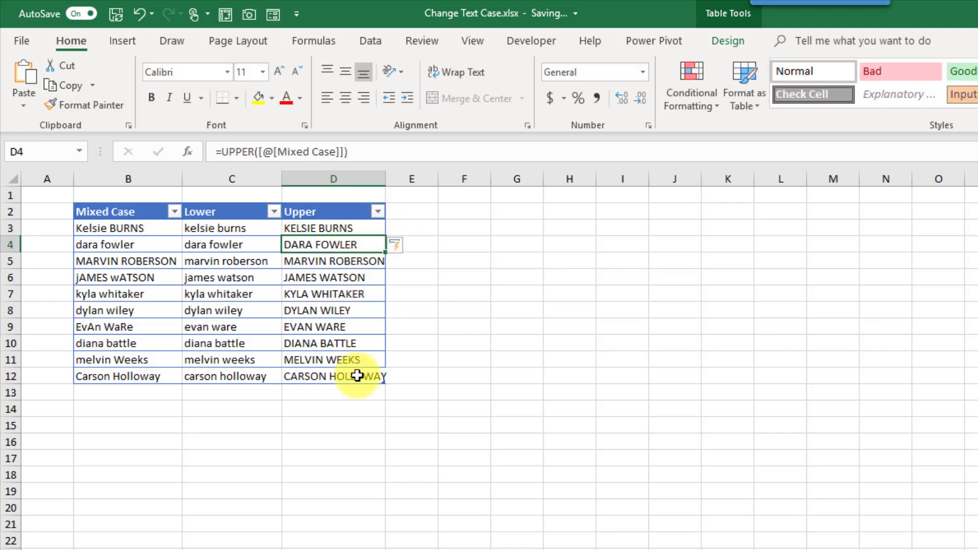
pyautogui.moveTo(385, 179); pyautogui.dragTo(406, 179)
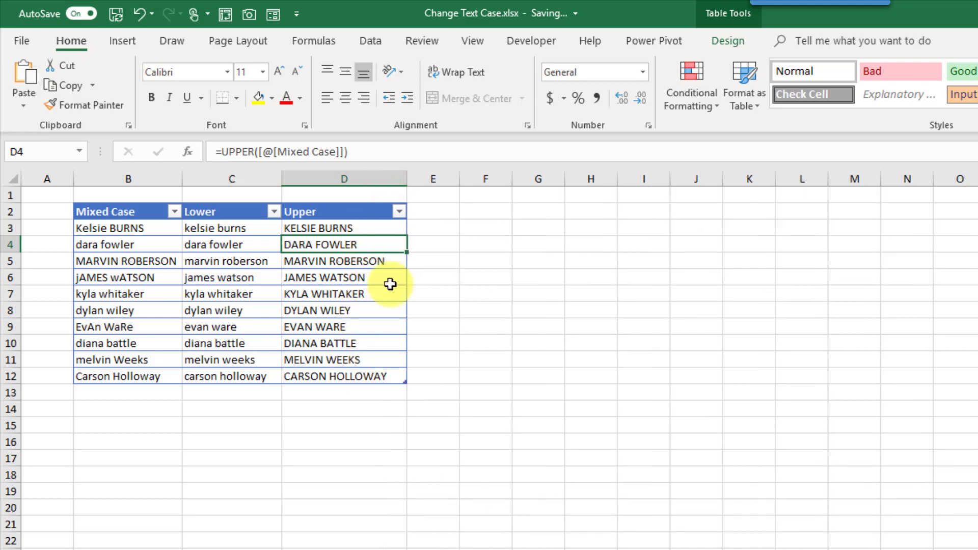
pyautogui.click(431, 212)
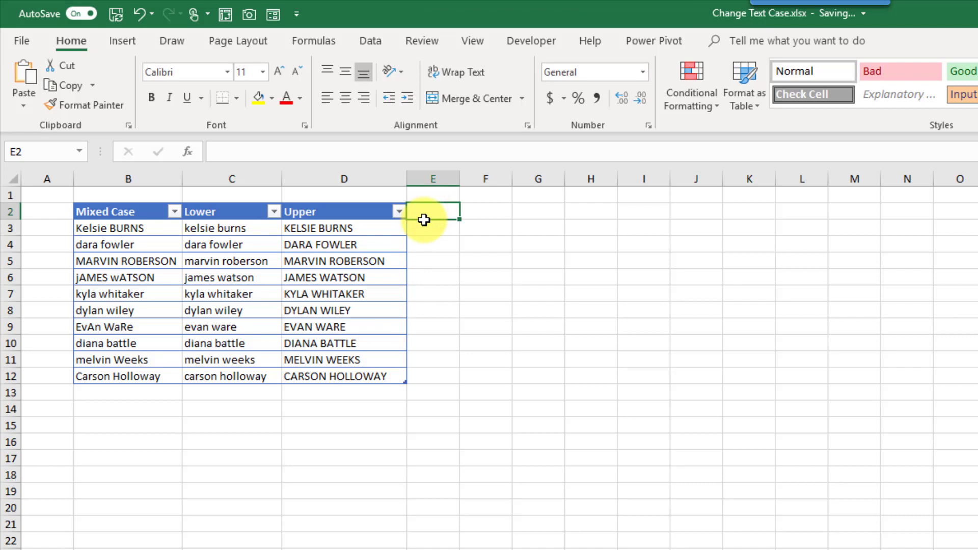
# Add a 'Proper' header as a new table column and widen it
pyautogui.write('Proper')
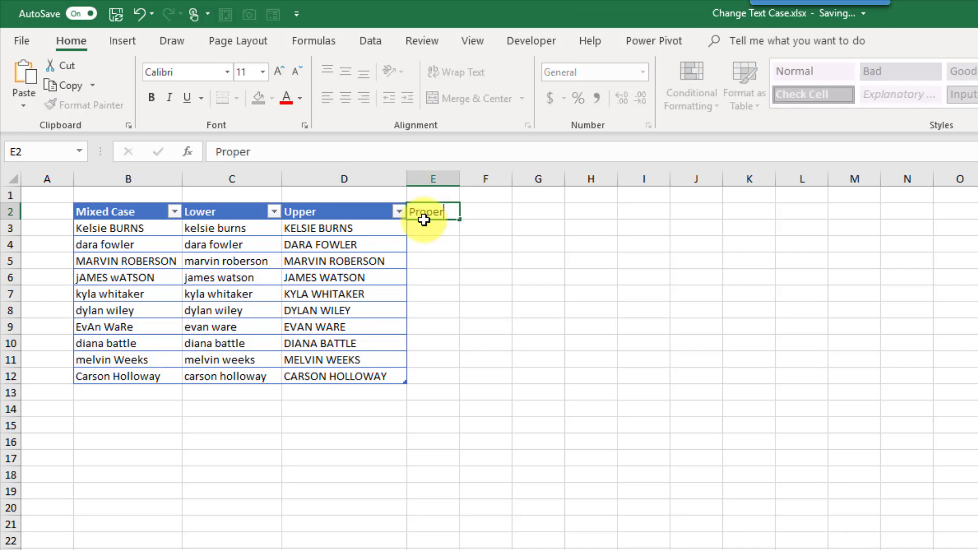
pyautogui.press('Return')
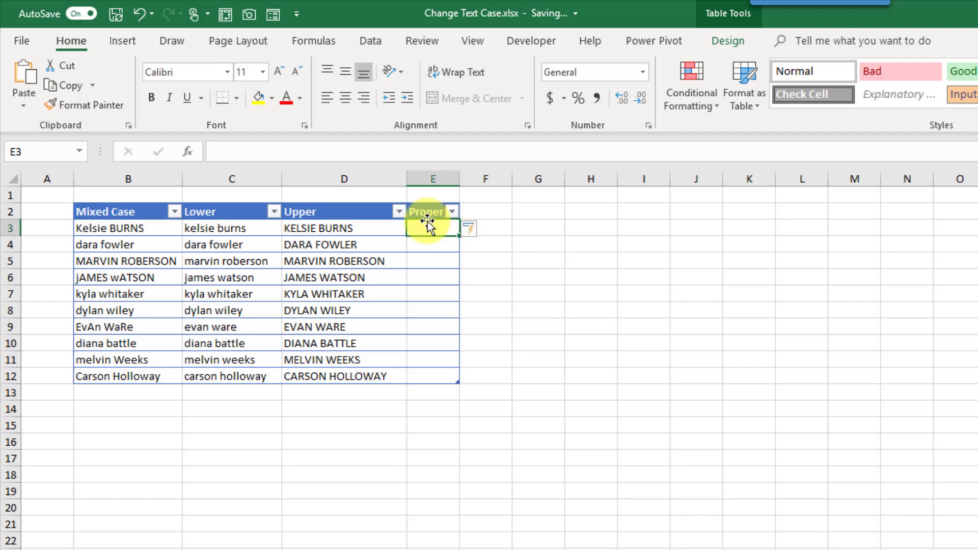
pyautogui.moveTo(459, 179); pyautogui.dragTo(525, 179)
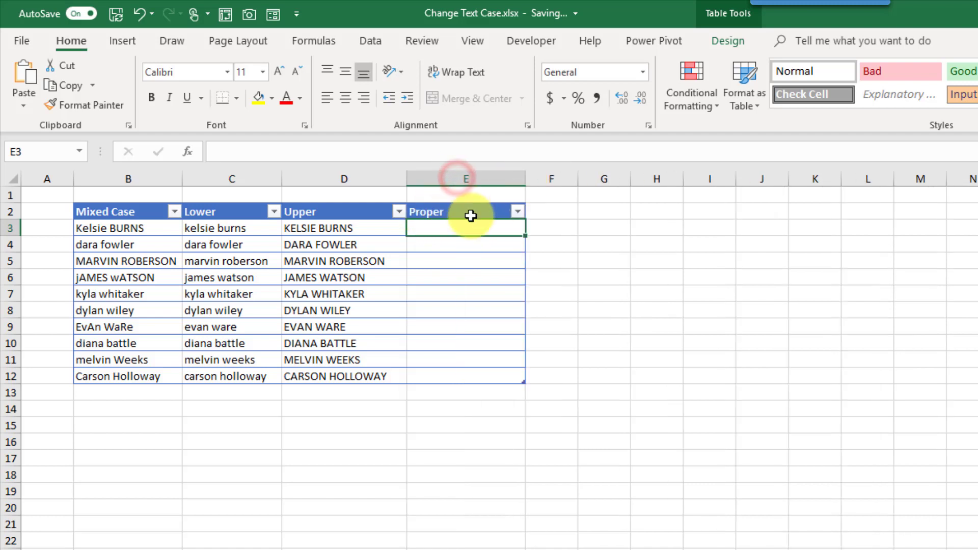
# Fill the Proper column with =PROPER([@[Mixed Case]])
pyautogui.write('=pro')
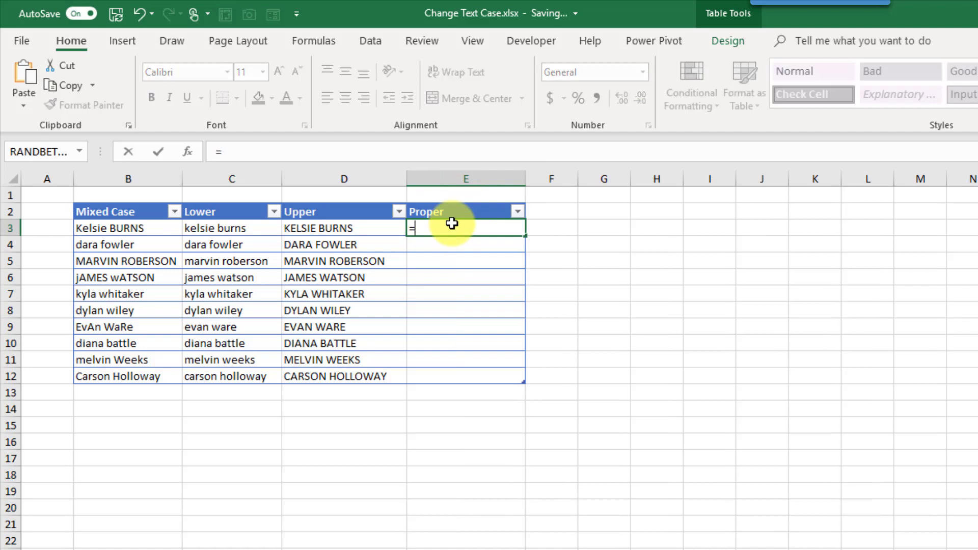
pyautogui.press('Down')
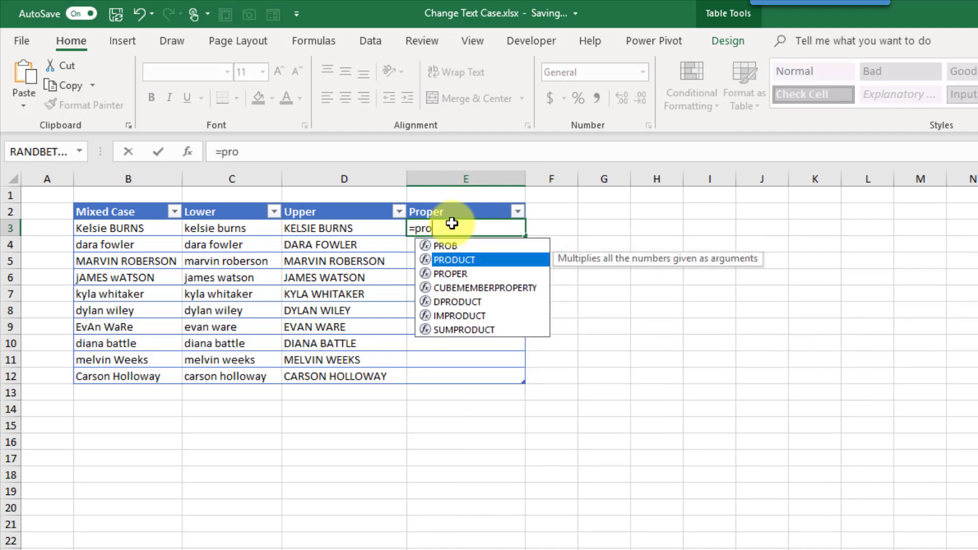
pyautogui.press('Down')
pyautogui.press('Tab')
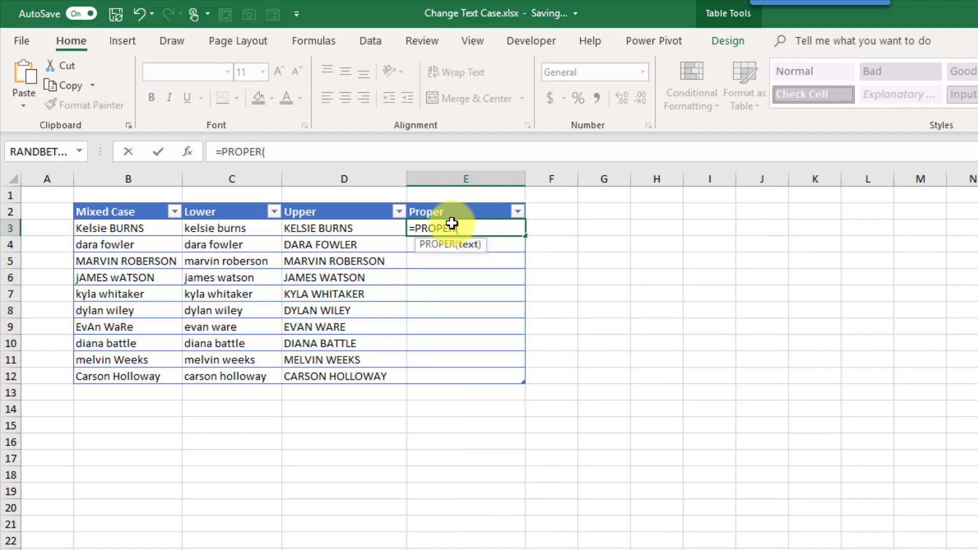
pyautogui.click(147, 224)
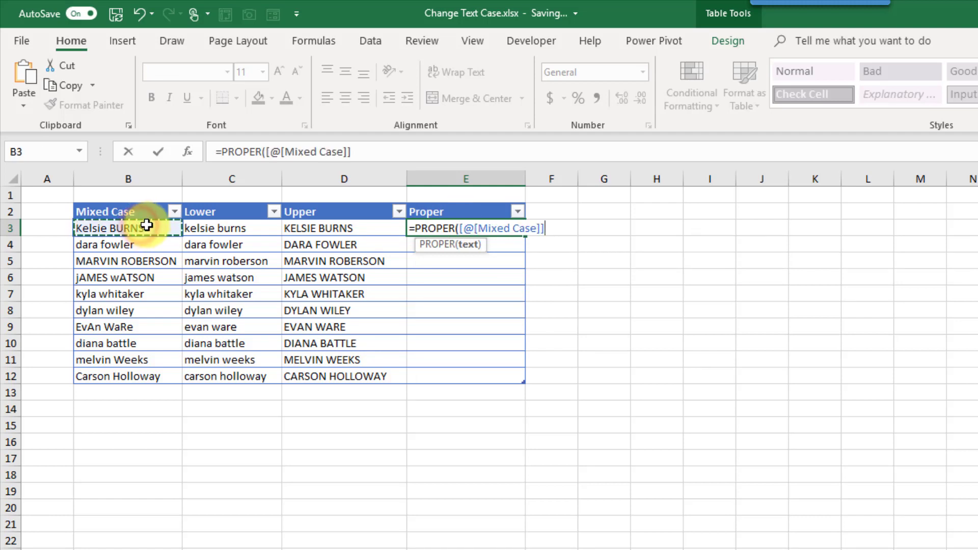
pyautogui.write(')')
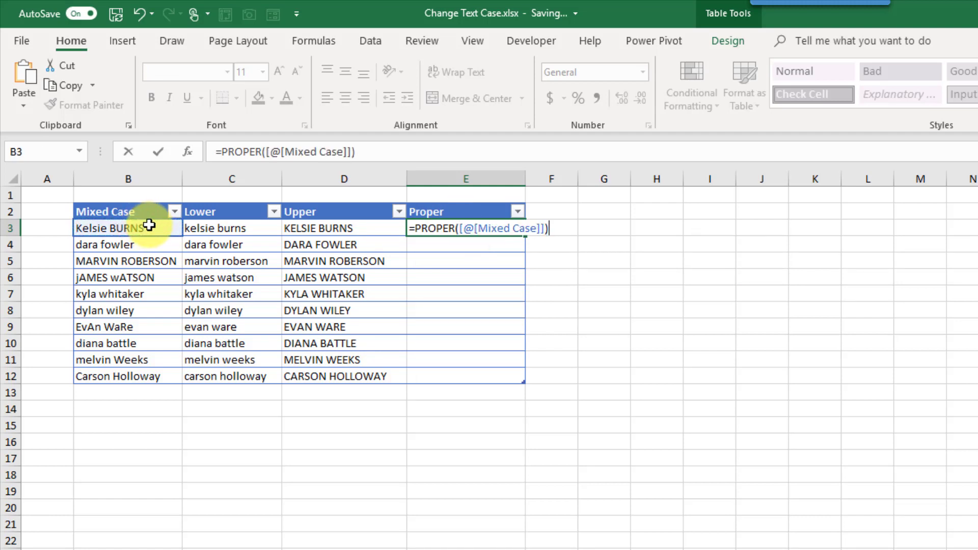
pyautogui.press('Return')
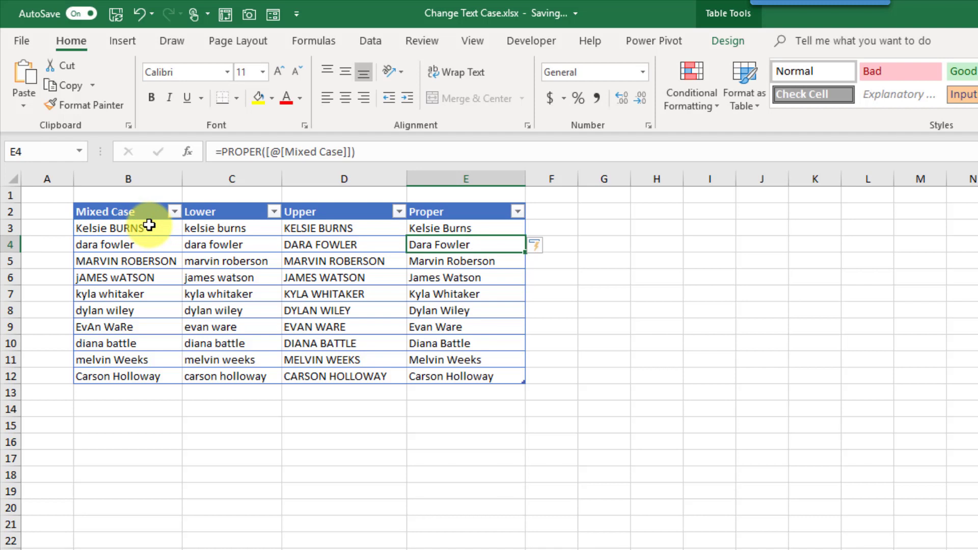
# Select the first Proper cell to check its PROPER formula
pyautogui.click(485, 228)
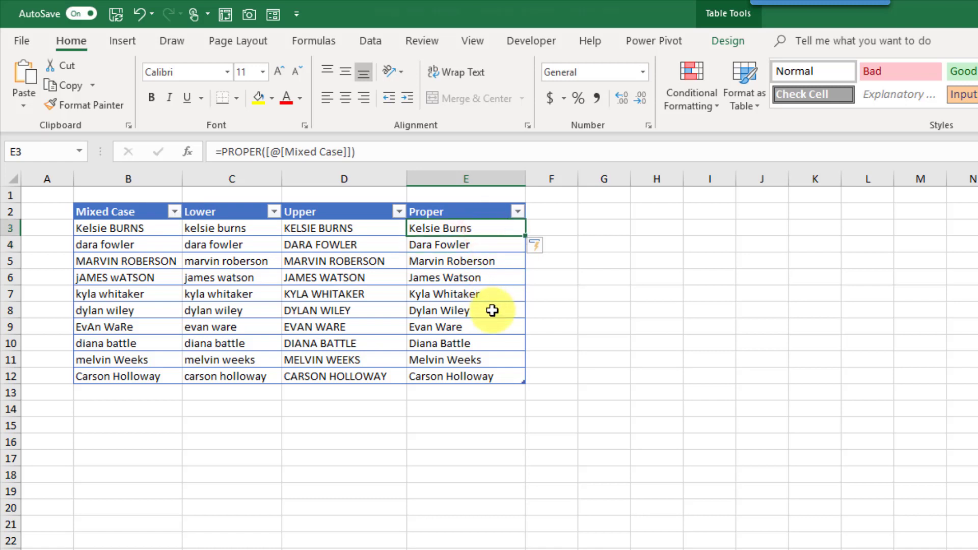
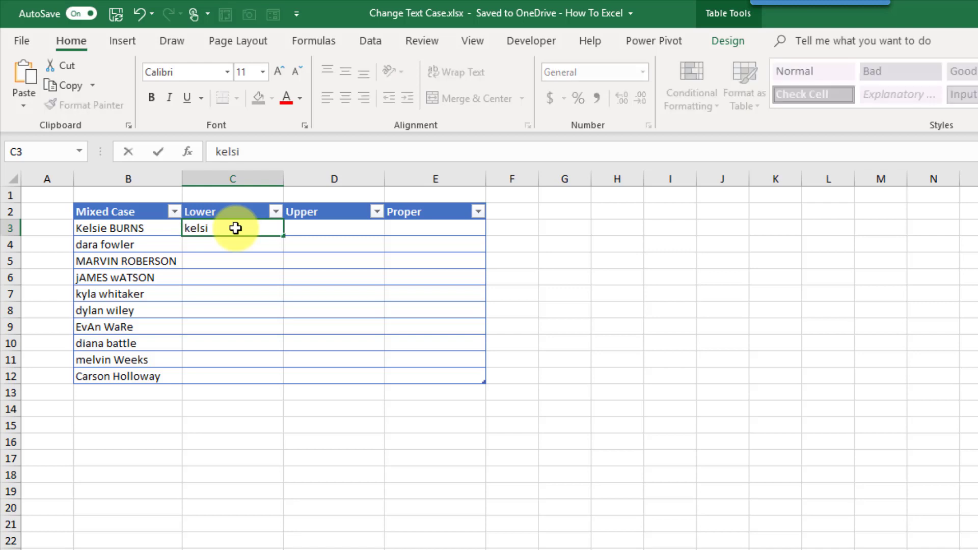
pyautogui.press('Return')
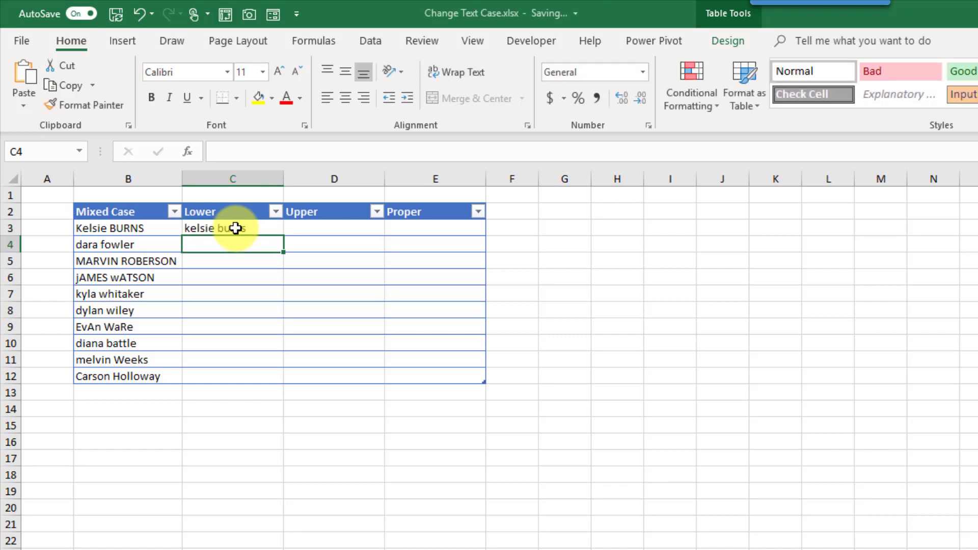
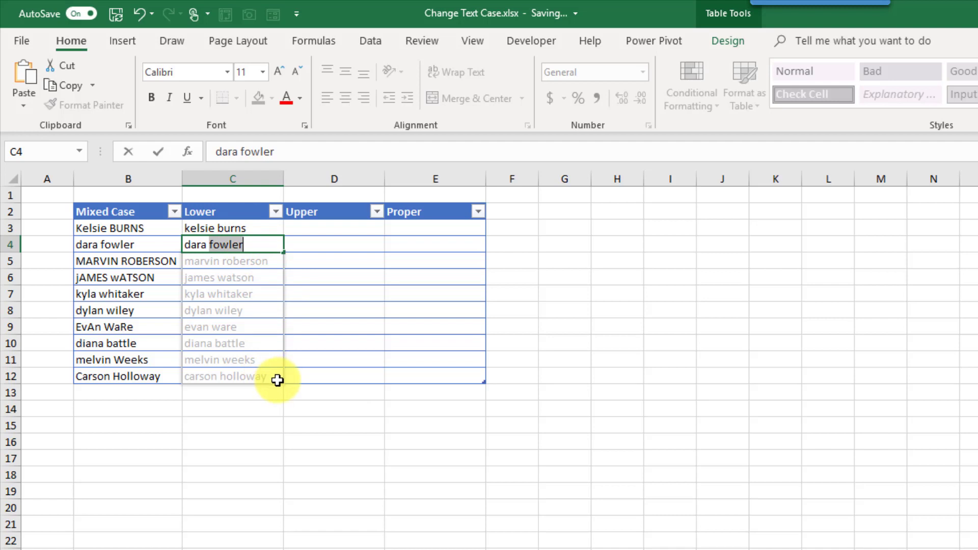
pyautogui.press('Return')
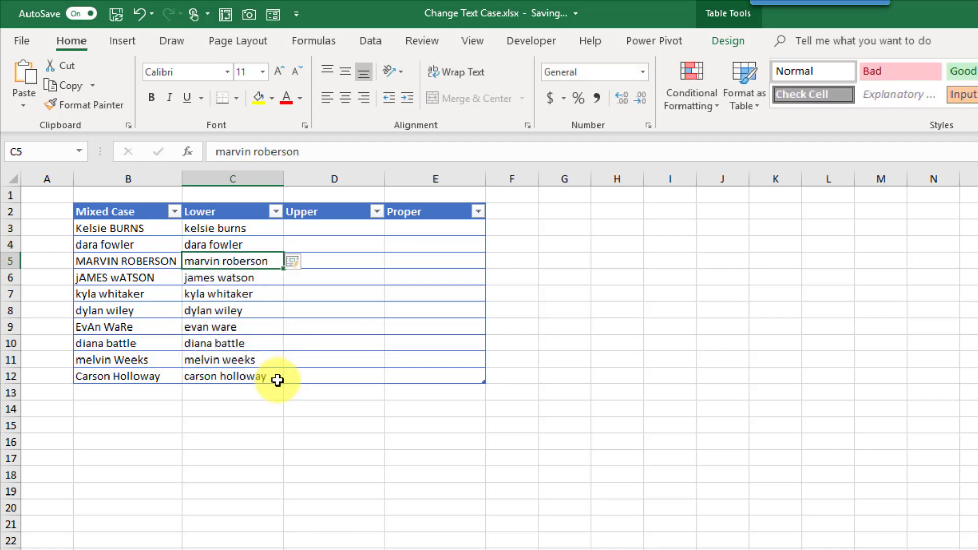
# Clear the auto-filled names from C5:C12, then select C3:C12
pyautogui.keyDown('shift'); pyautogui.click(277, 380); pyautogui.keyUp('shift')
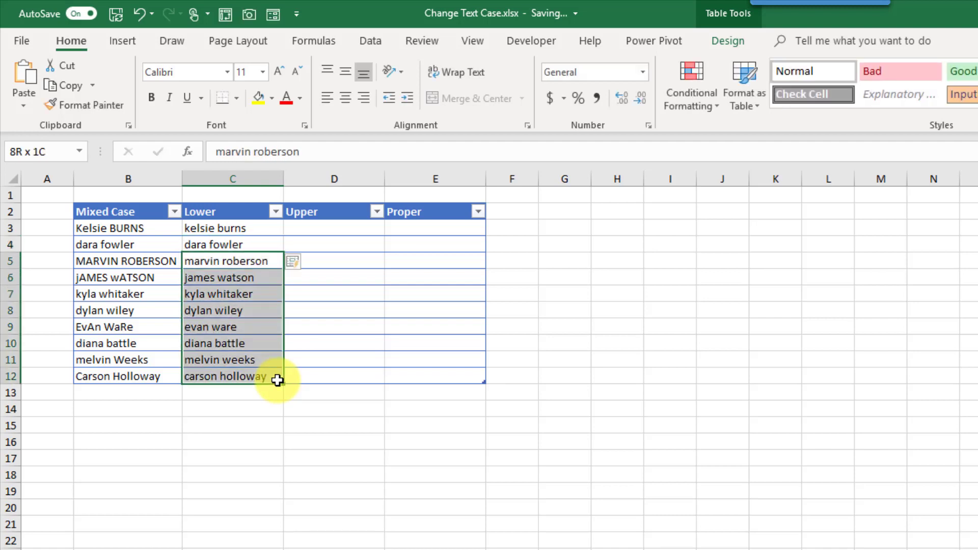
pyautogui.press('Delete')
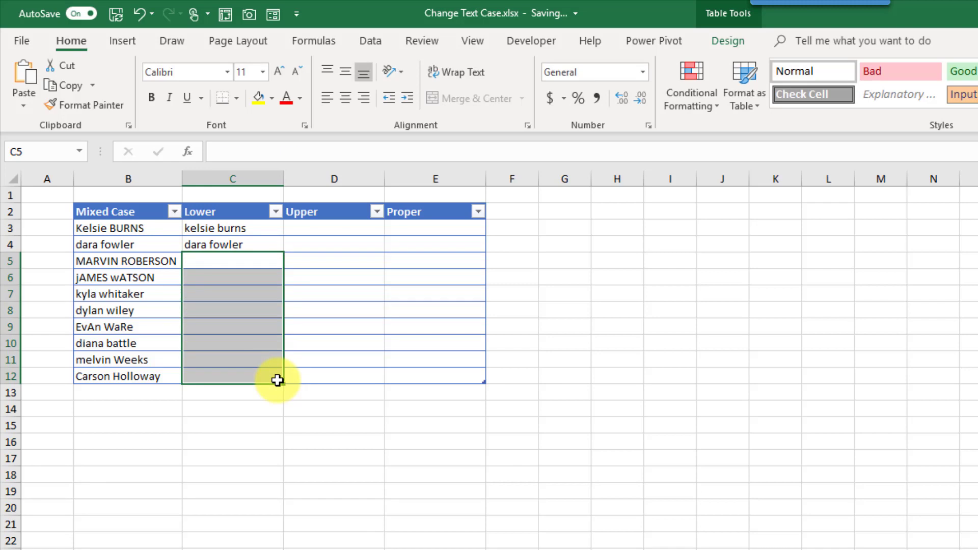
pyautogui.press('Up')
pyautogui.press('Up')
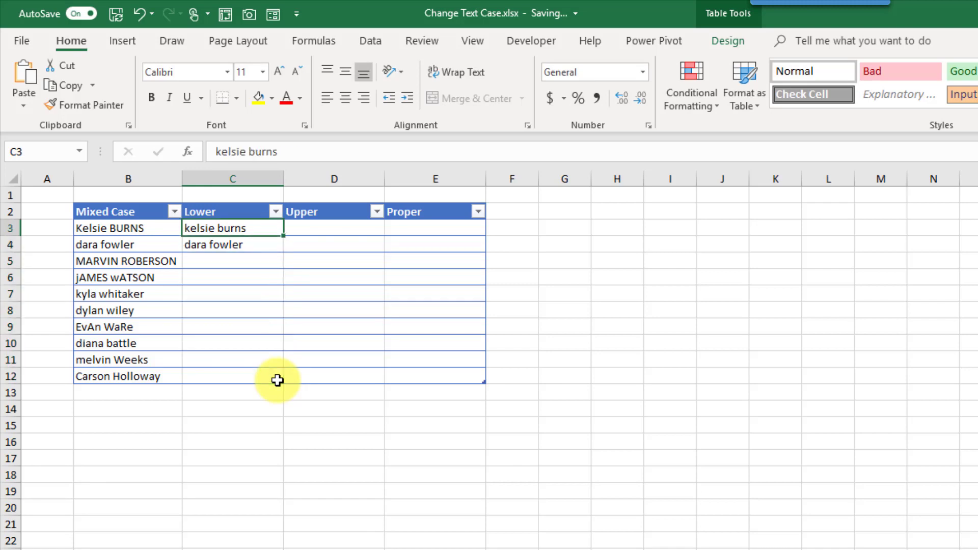
pyautogui.hotkey('shift', 'Down')
pyautogui.hotkey('shift', 'Down')
pyautogui.hotkey('shift', 'Down')
pyautogui.hotkey('shift', 'Down')
pyautogui.hotkey('shift', 'Down')
pyautogui.hotkey('shift', 'Down')
pyautogui.hotkey('shift', 'Down')
pyautogui.hotkey('shift', 'Down')
pyautogui.hotkey('shift', 'Down')
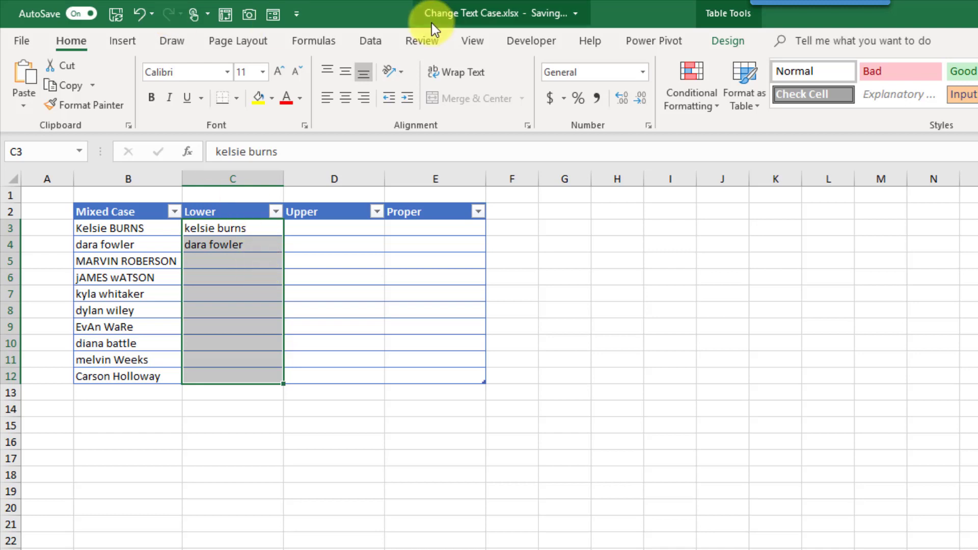
pyautogui.click(382, 41)
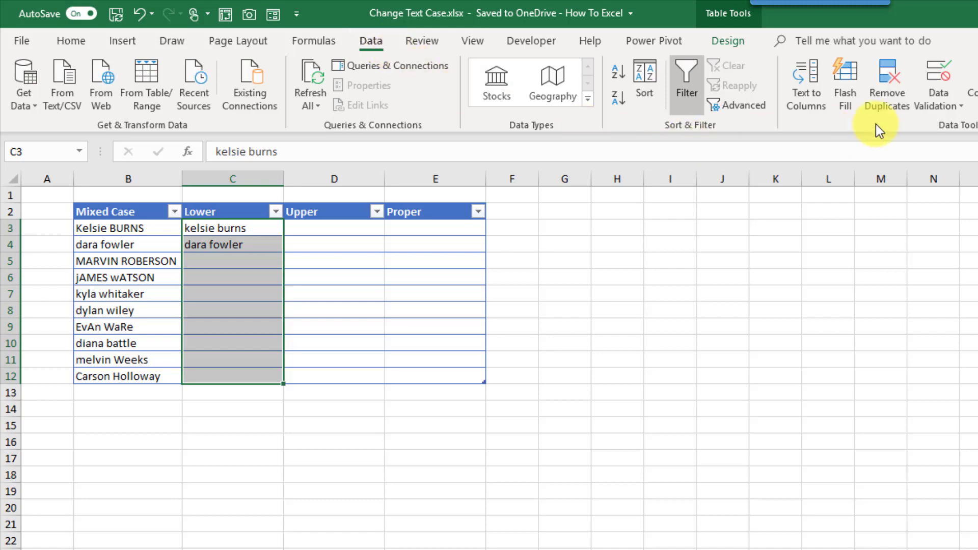
# Flash Fill C3:C12 with lowercase names, clearing C5:C12 and refilling with Ctrl+E
pyautogui.click(851, 92)
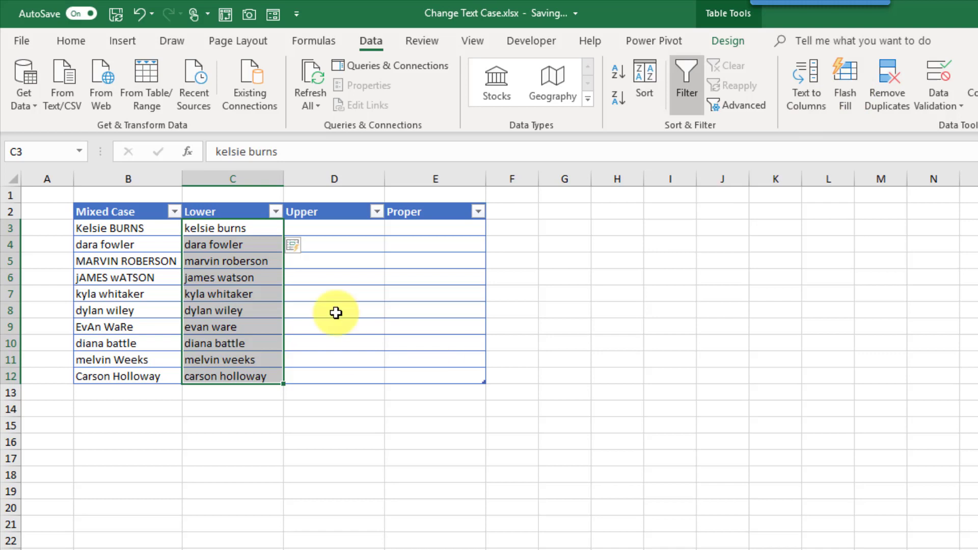
pyautogui.moveTo(264, 262); pyautogui.dragTo(258, 376)
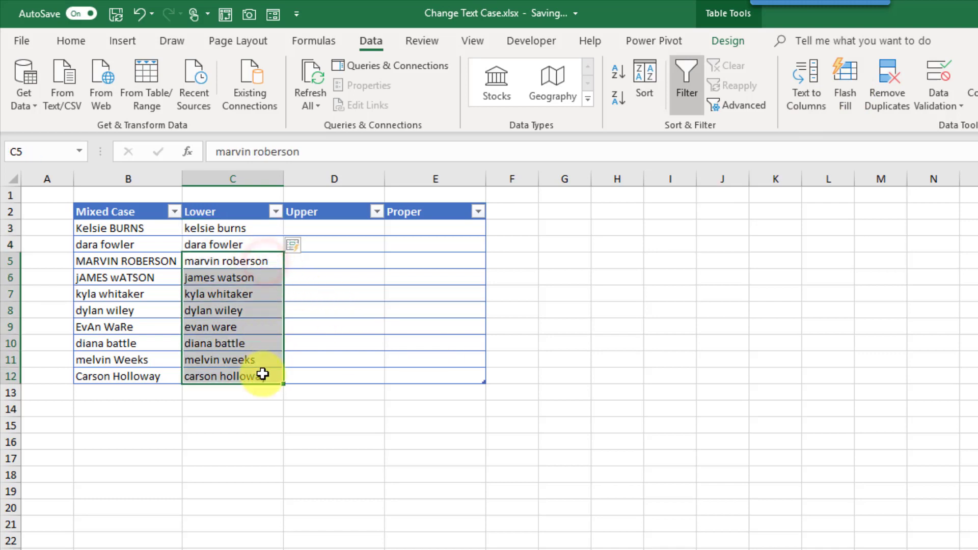
pyautogui.press('Delete')
pyautogui.moveTo(262, 229); pyautogui.dragTo(249, 380)
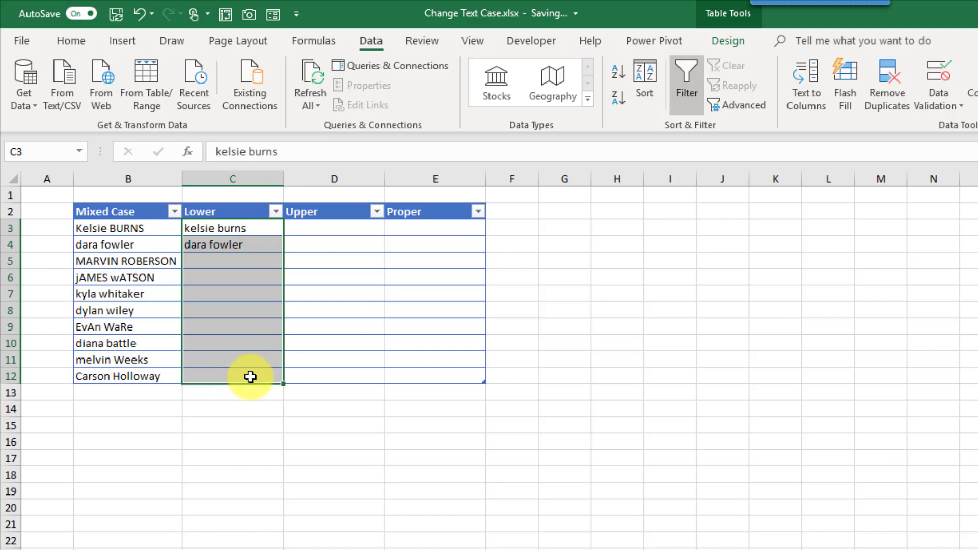
pyautogui.hotkey('ctrl', 'e')
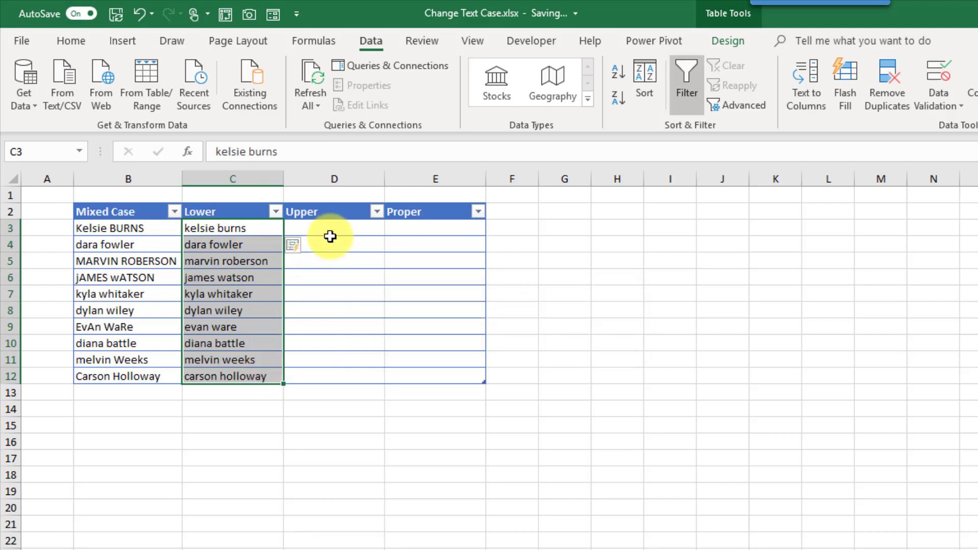
pyautogui.click(334, 228)
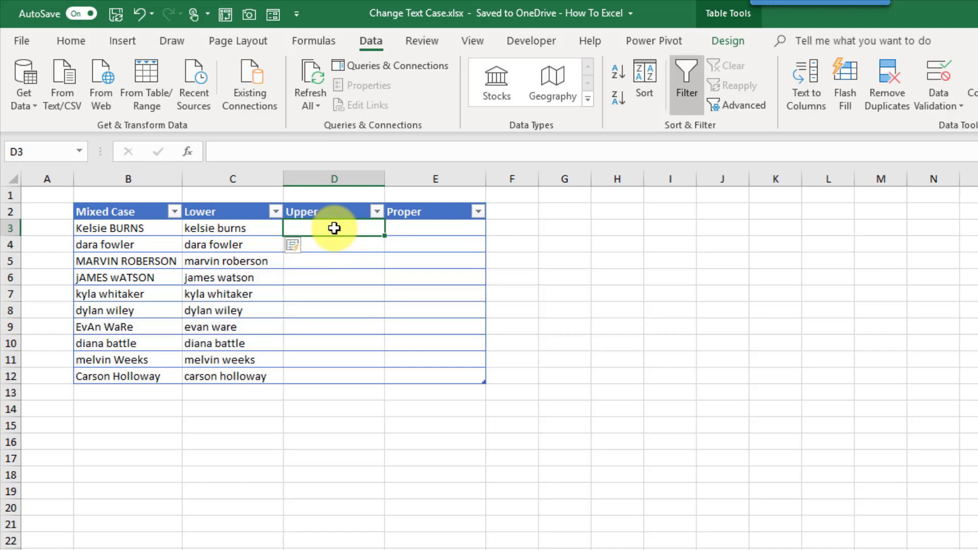
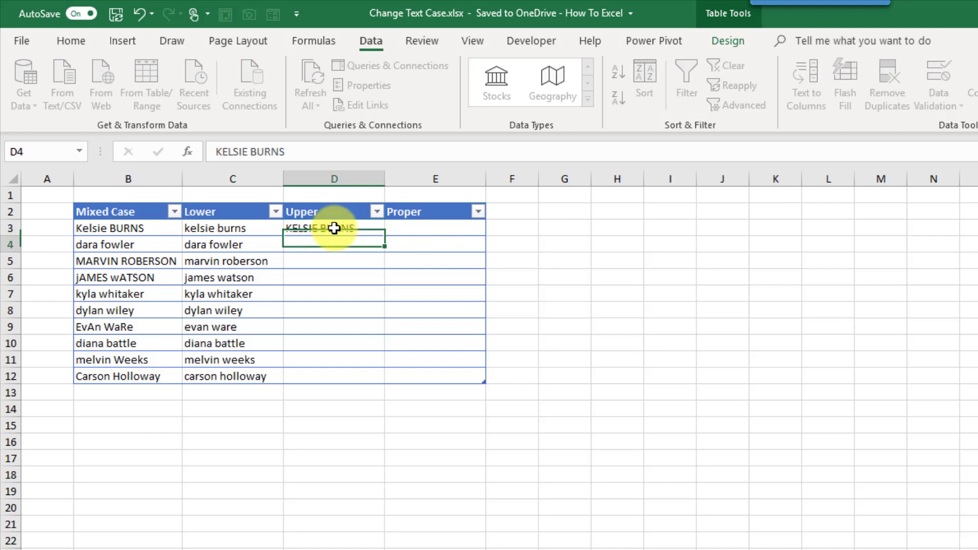
pyautogui.press('Return')
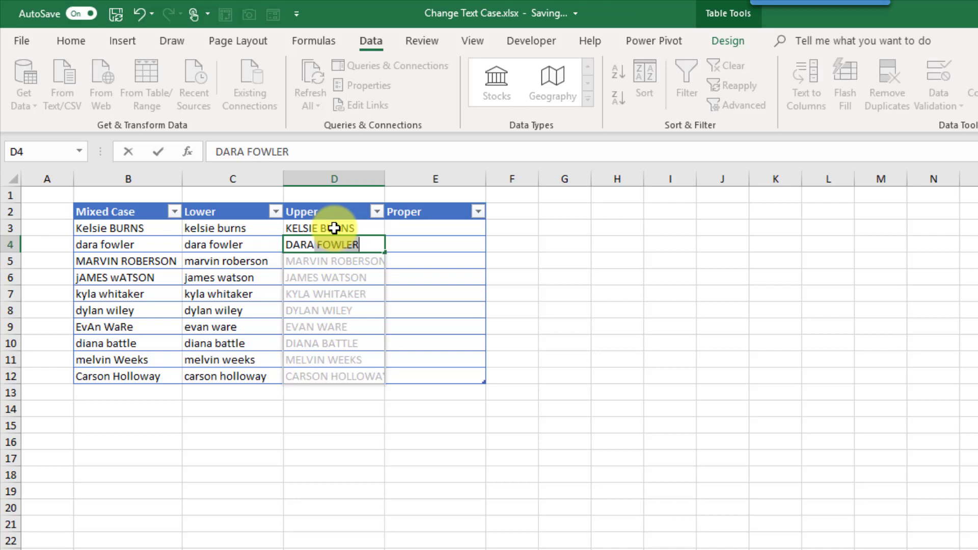
pyautogui.press('Return')
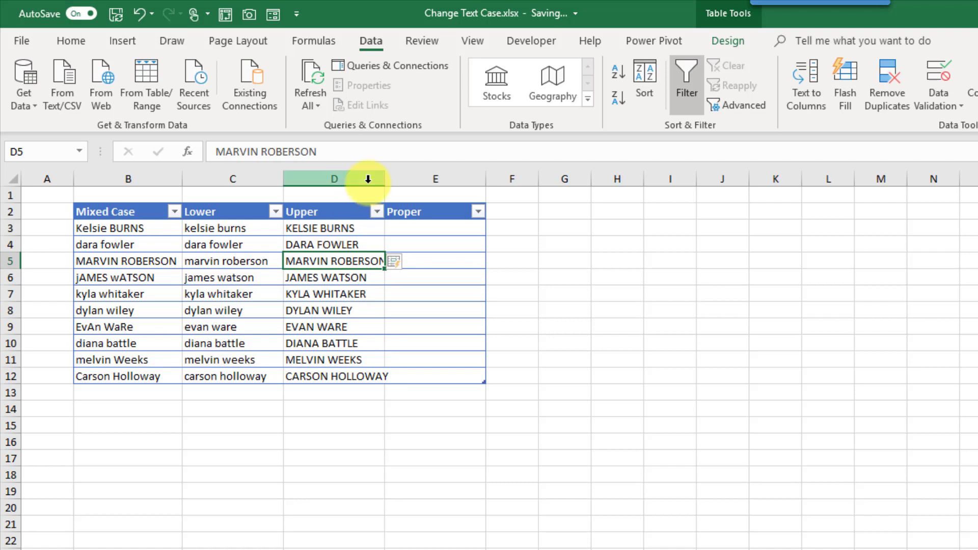
pyautogui.moveTo(384, 178); pyautogui.dragTo(395, 177)
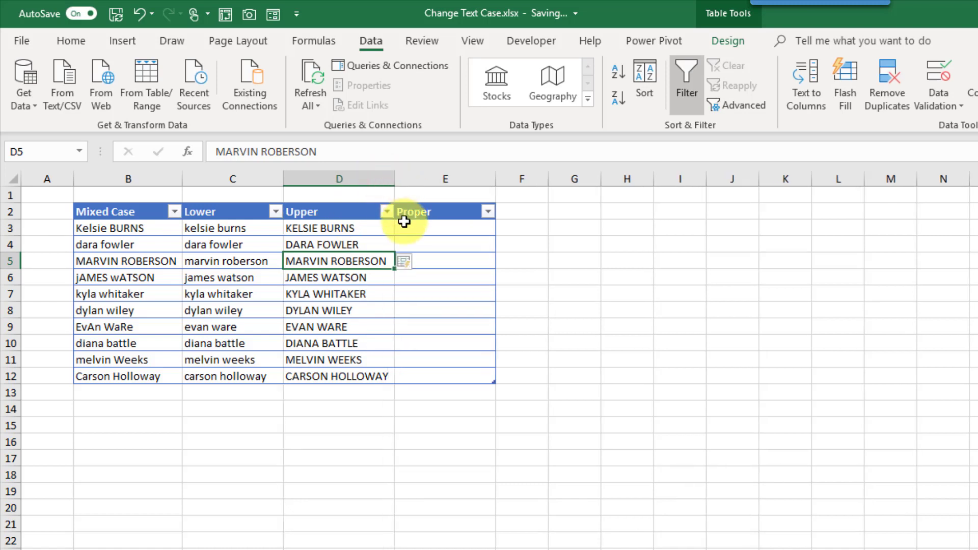
pyautogui.click(429, 230)
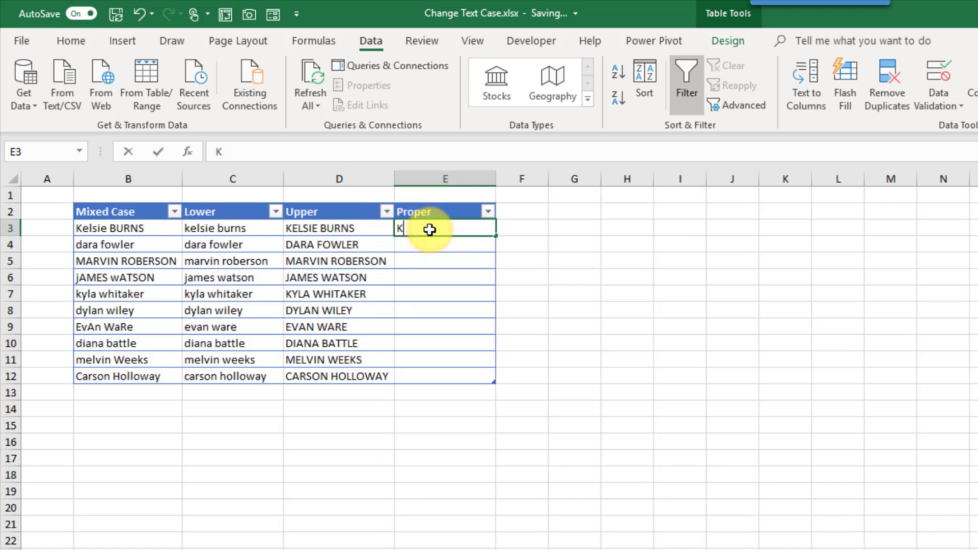
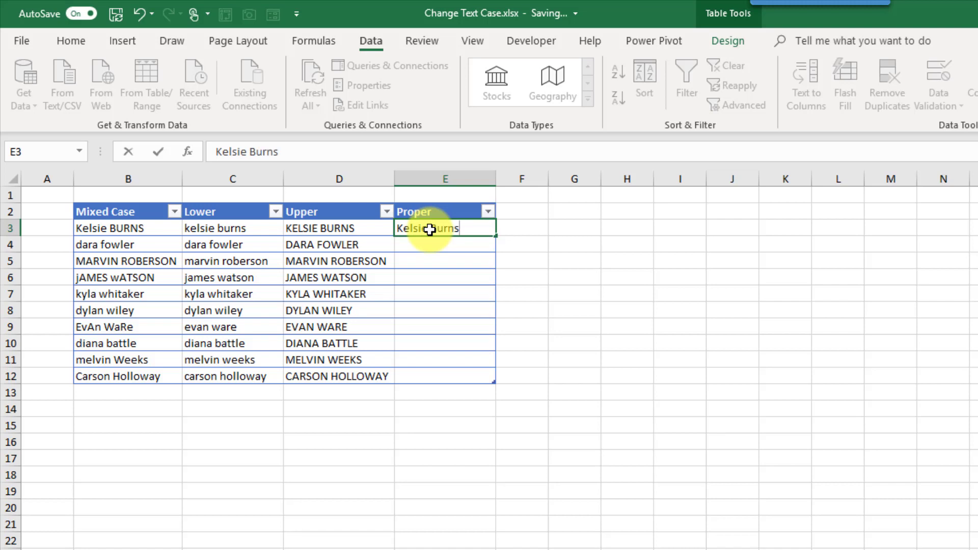
pyautogui.press('Return')
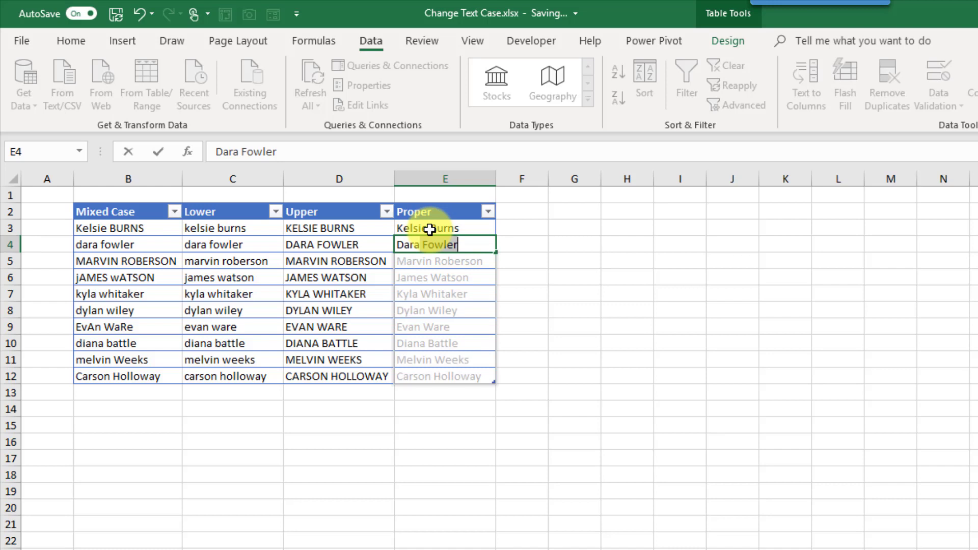
pyautogui.doubleClick(473, 248)
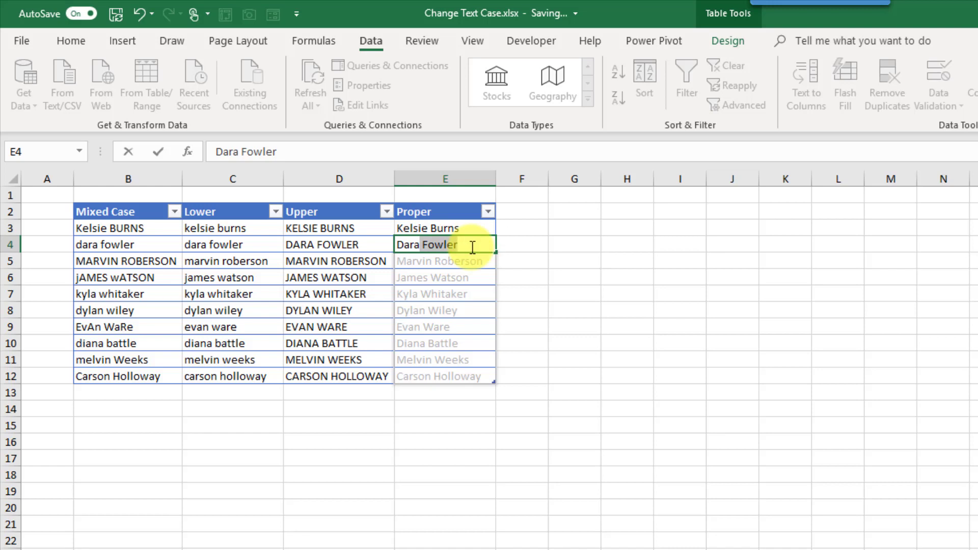
pyautogui.press('Return')
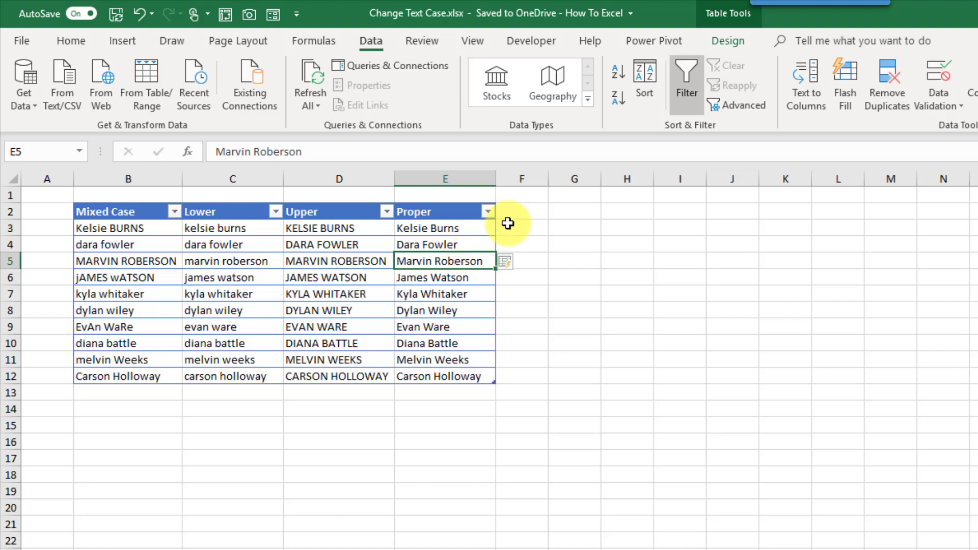
# Add a 'First' header in F2 with example first names Kelsie and Dara below
pyautogui.click(529, 212)
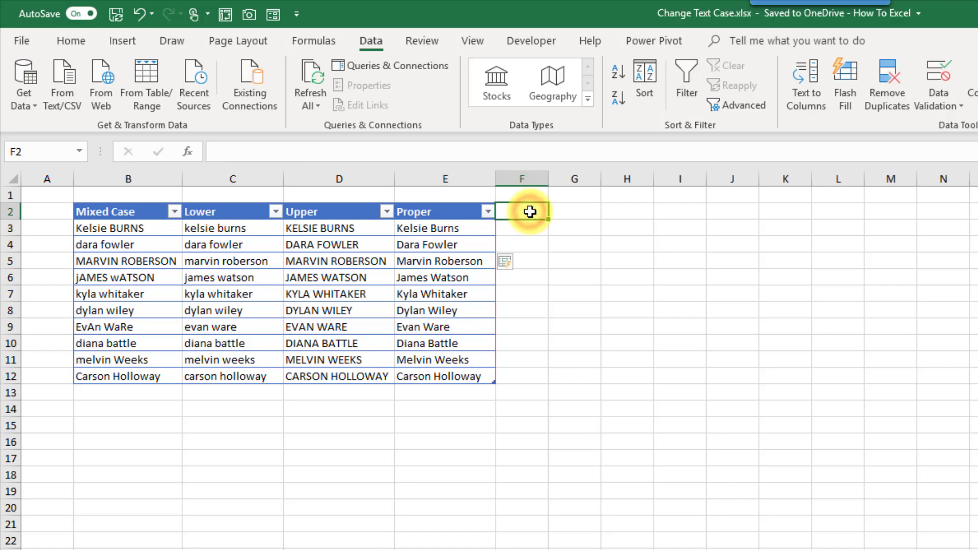
pyautogui.write('First')
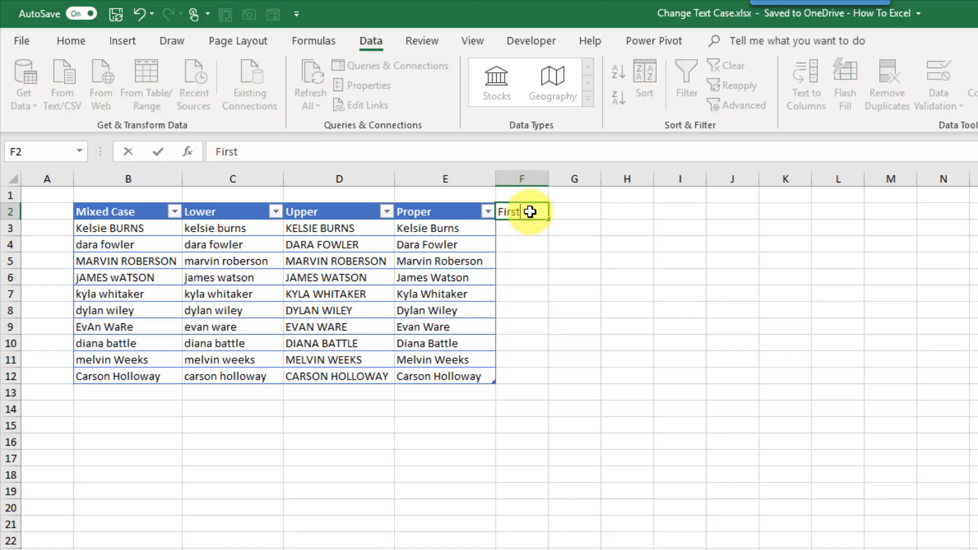
pyautogui.press('Return')
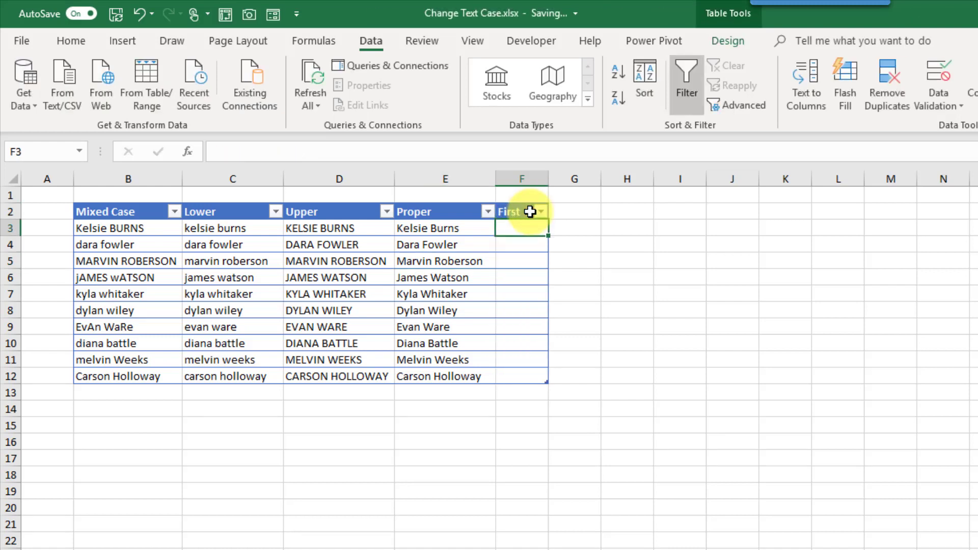
pyautogui.write('Kelsie')
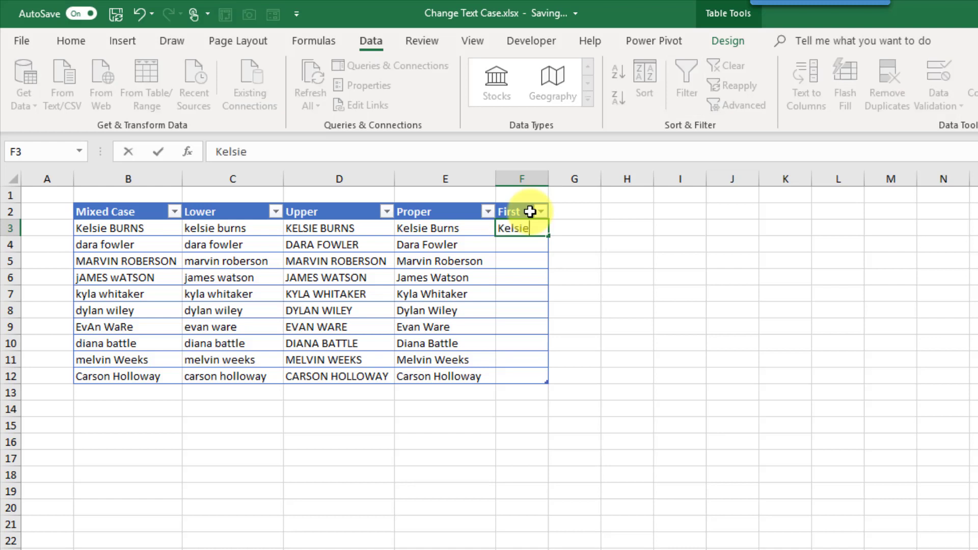
pyautogui.press('Return')
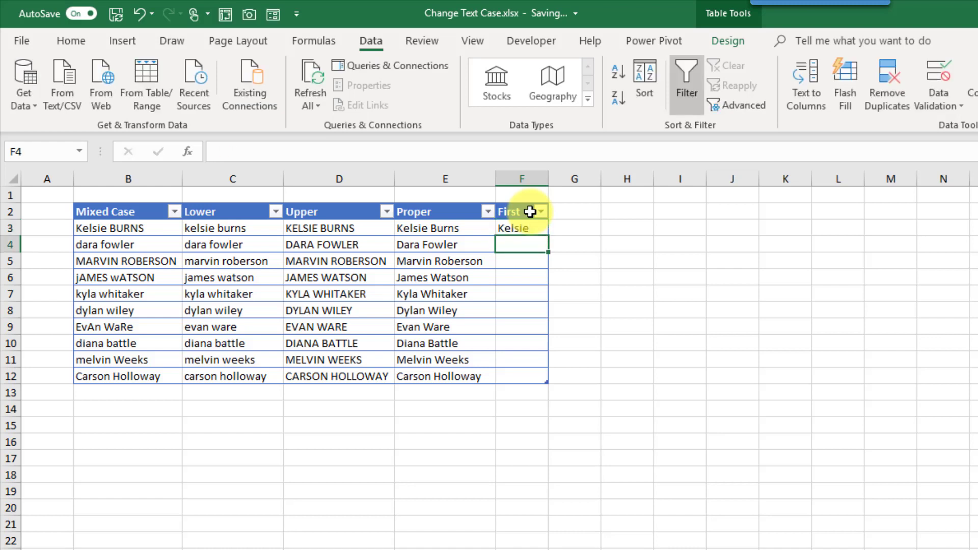
pyautogui.write('Dara')
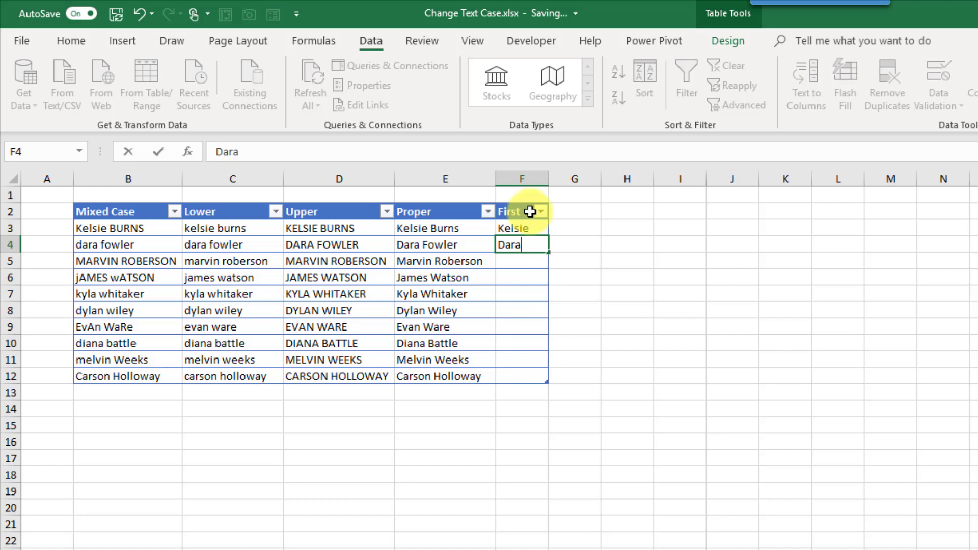
pyautogui.press('Return')
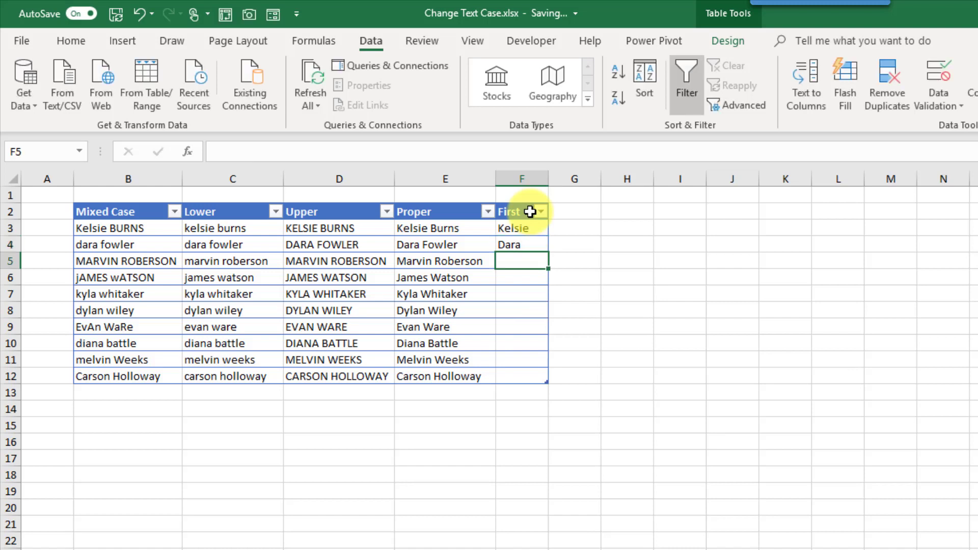
# Enter Marvin in F5, then Flash Fill the first names down F3:F12
pyautogui.write('Marvin')
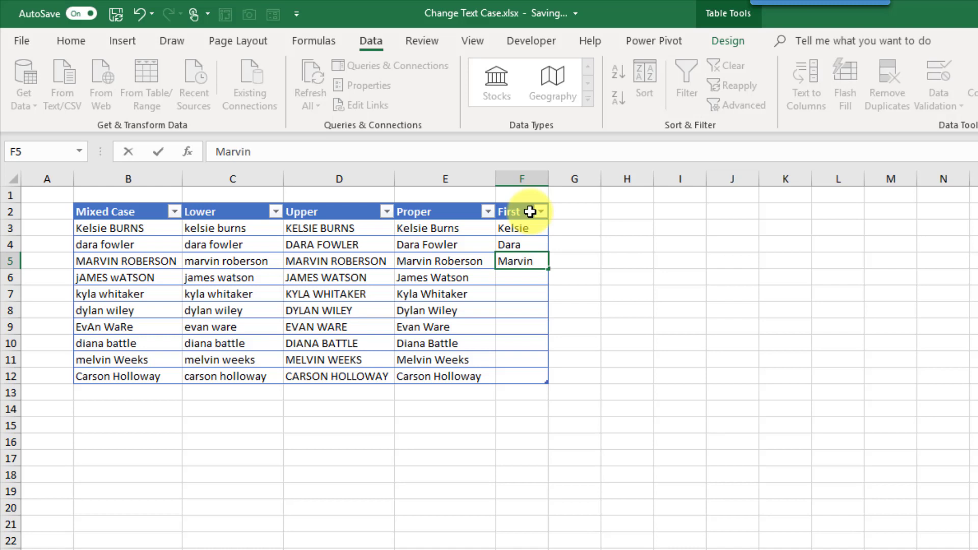
pyautogui.press('Return')
pyautogui.press('Up')
pyautogui.press('Up')
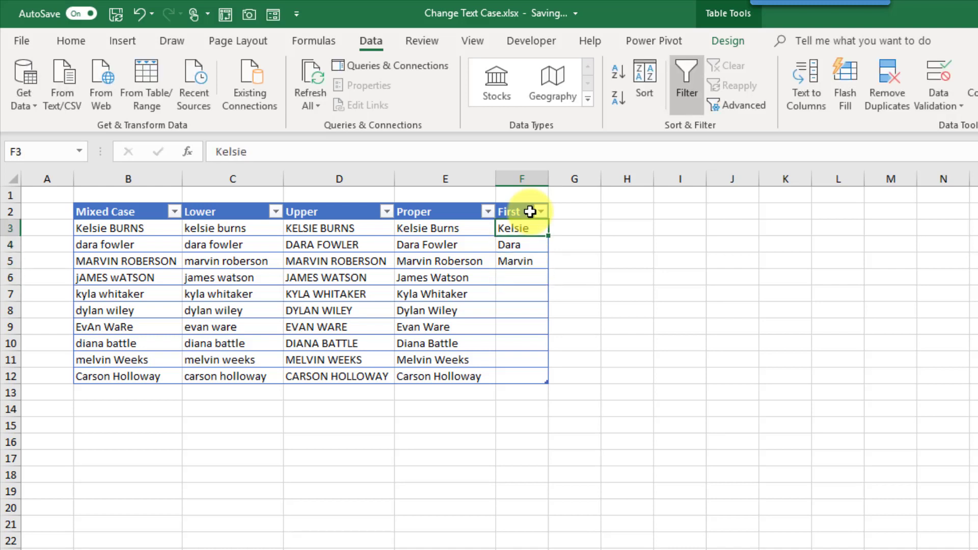
pyautogui.hotkey('shift', 'Down')
pyautogui.hotkey('shift', 'Down')
pyautogui.hotkey('shift', 'Down')
pyautogui.hotkey('shift', 'Down')
pyautogui.hotkey('shift', 'Down')
pyautogui.hotkey('shift', 'Down')
pyautogui.hotkey('shift', 'Down')
pyautogui.hotkey('shift', 'Down')
pyautogui.hotkey('shift', 'Down')
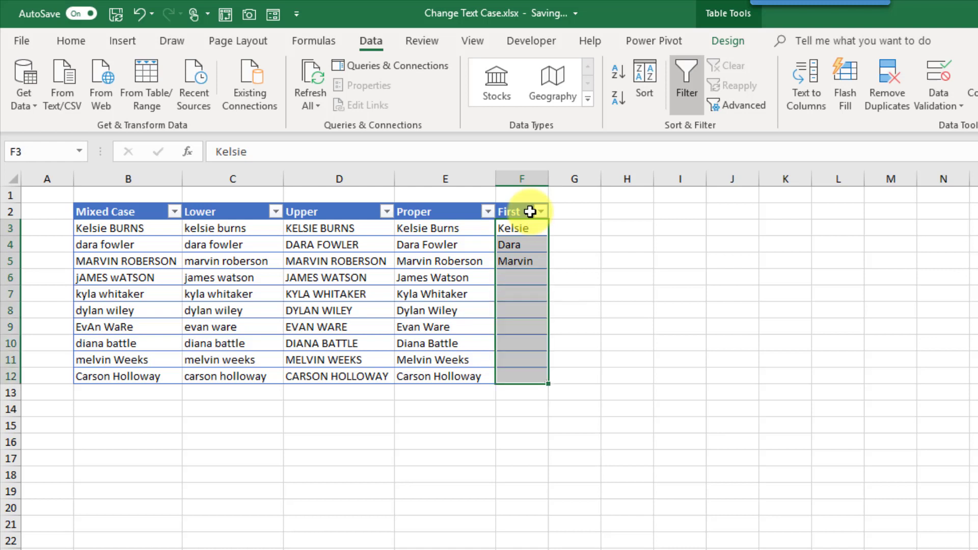
pyautogui.hotkey('ctrl', 'e')
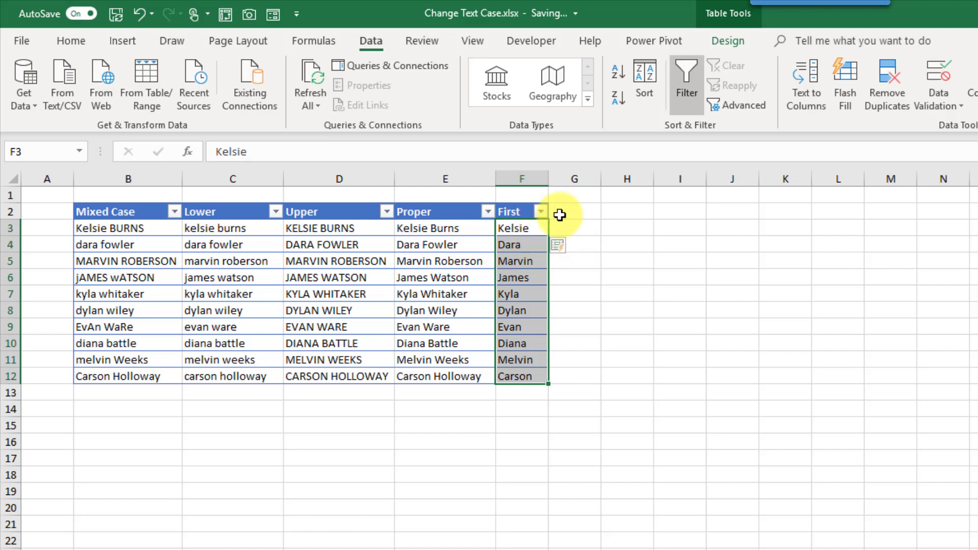
pyautogui.click(560, 213)
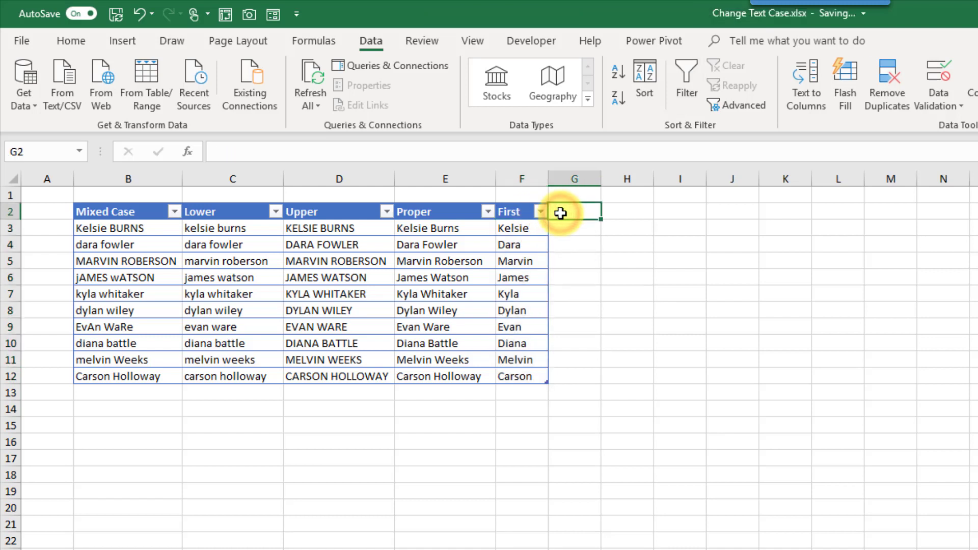
pyautogui.write('Last First')
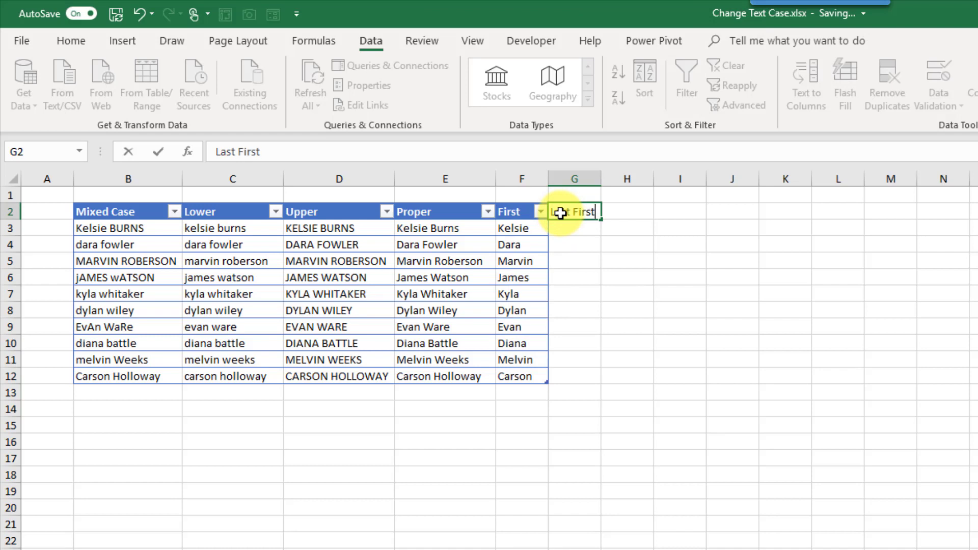
pyautogui.press('Return')
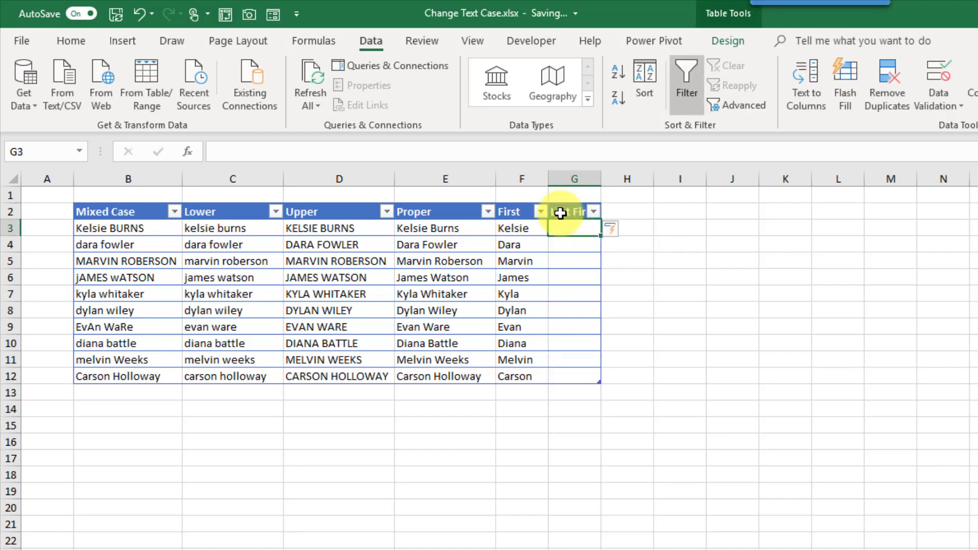
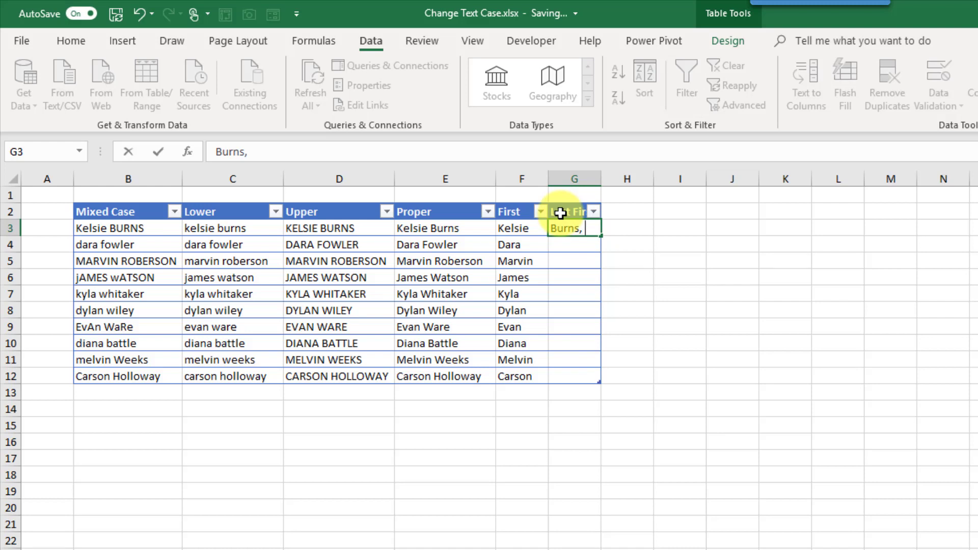
pyautogui.press('Return')
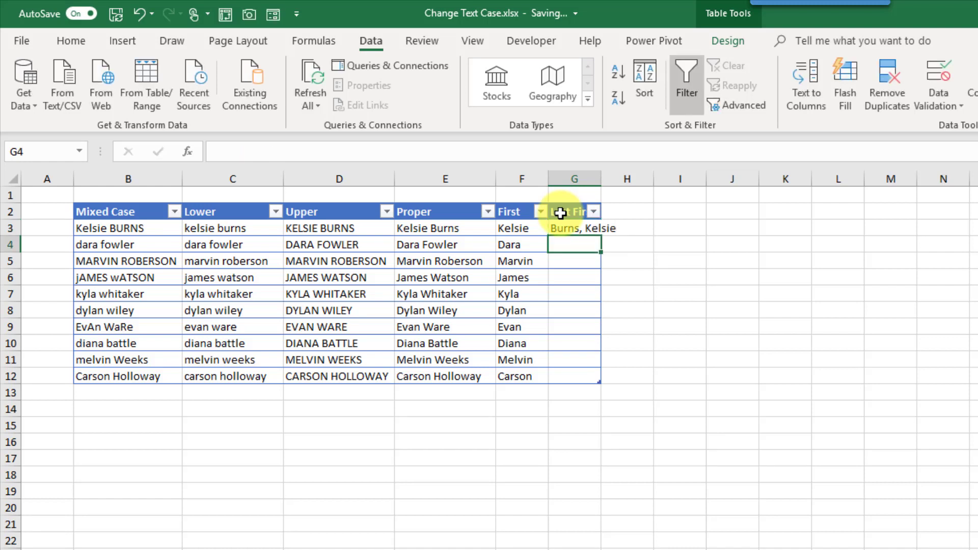
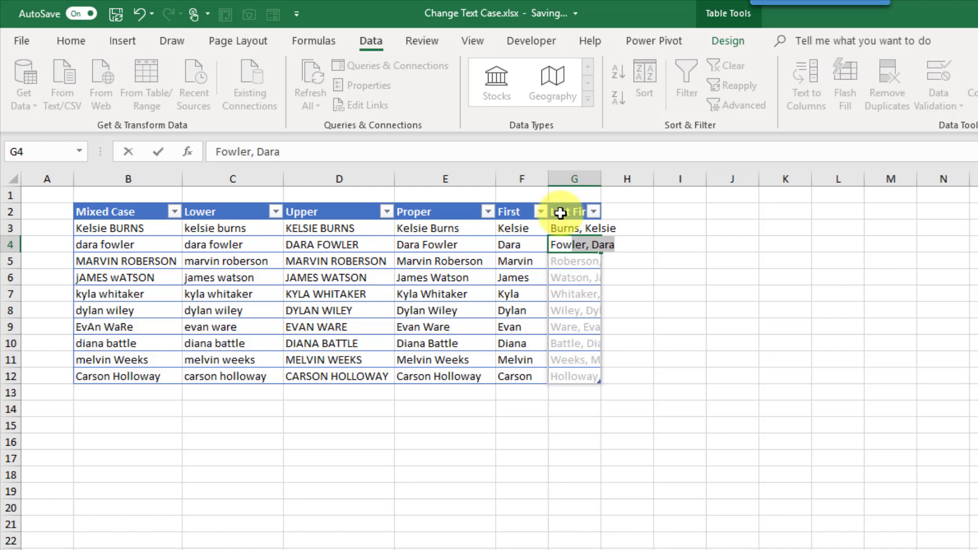
pyautogui.press('Return')
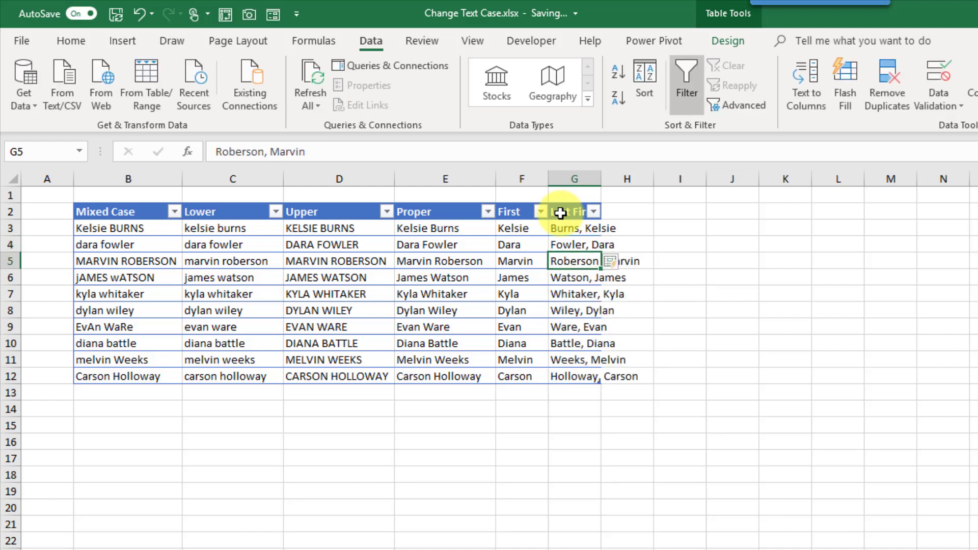
pyautogui.doubleClick(601, 179)
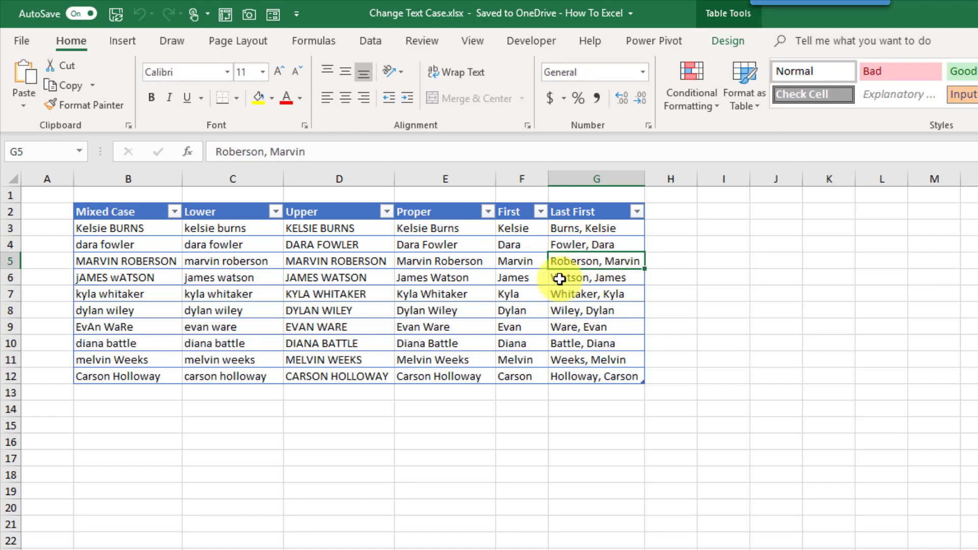
pyautogui.click(122, 345)
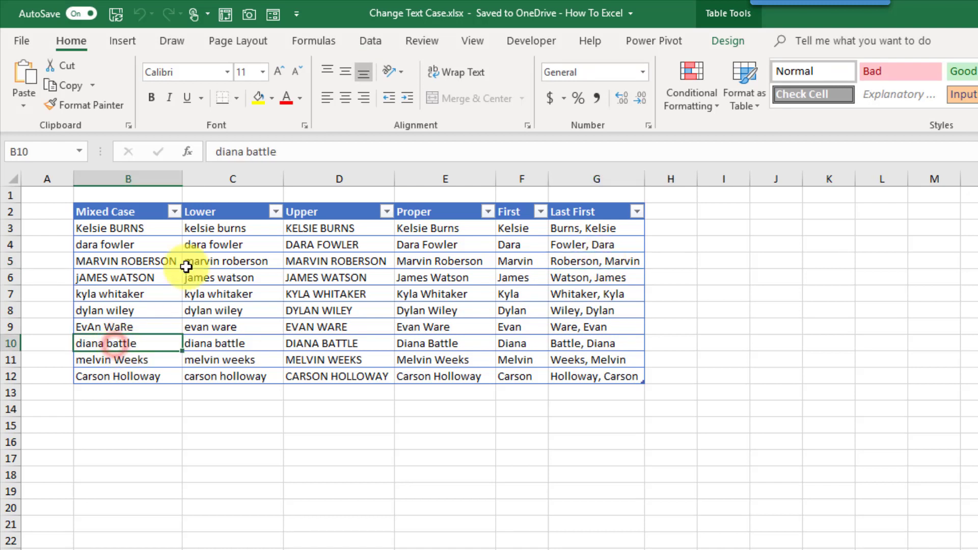
pyautogui.doubleClick(228, 151)
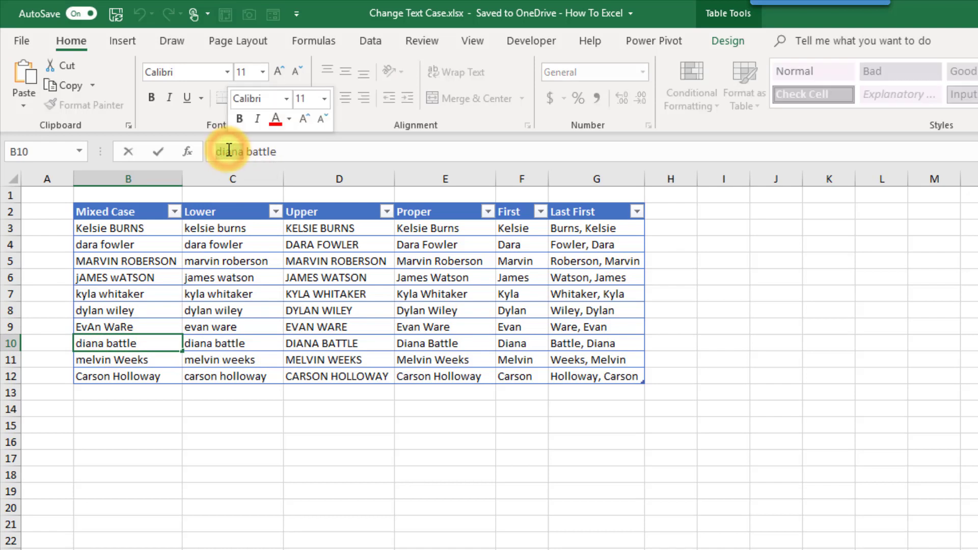
pyautogui.write('eric')
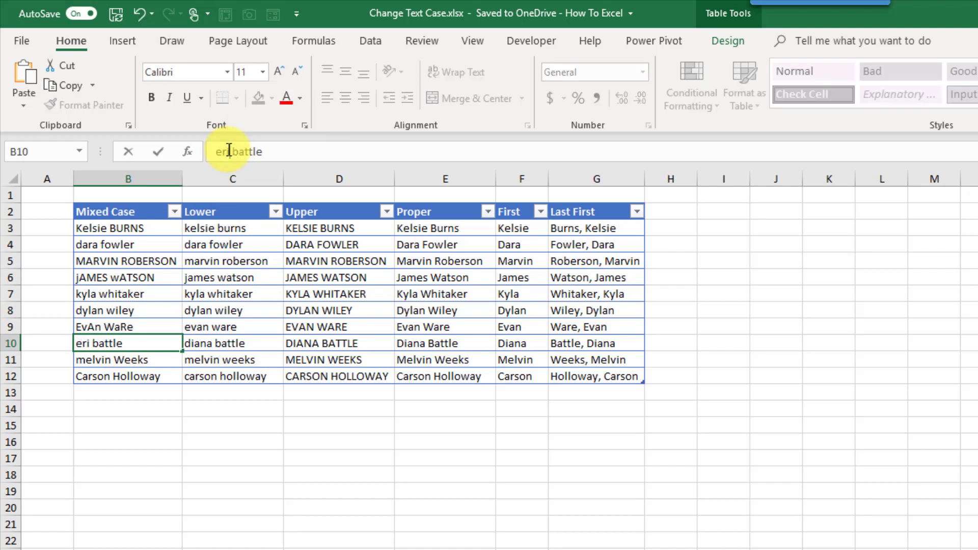
pyautogui.press('Return')
# Select row 10's converted cells C10:G10, then return to B10
pyautogui.press('Up')
pyautogui.press('Right')
pyautogui.hotkey('ctrl', 'shift', 'Right')
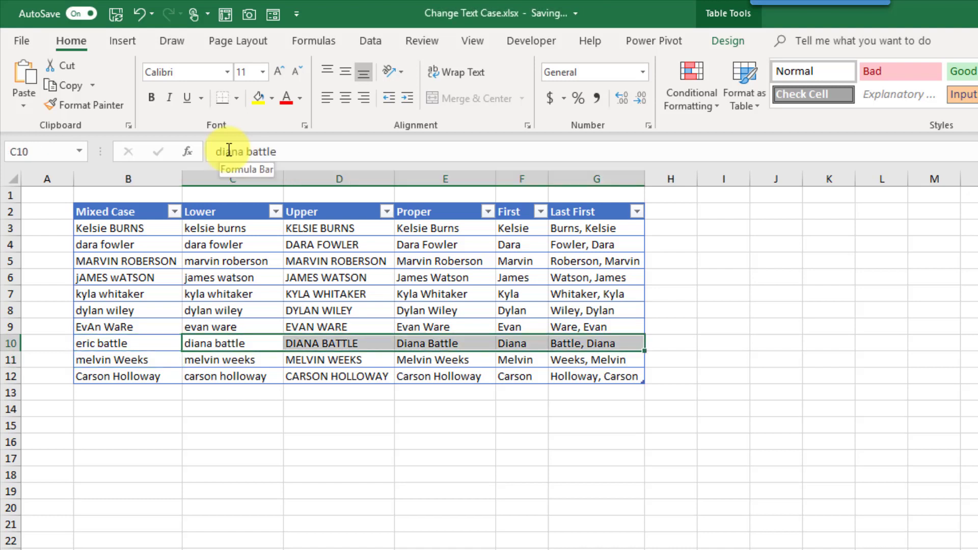
pyautogui.press('Left')
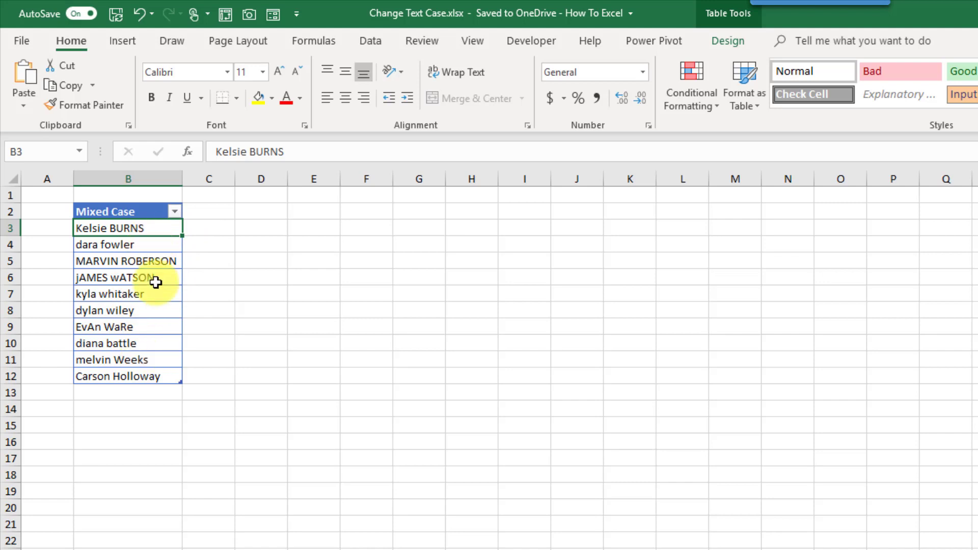
# Create a Power Query from the Mixed Case table using Data > From Table/Range
pyautogui.click(371, 41)
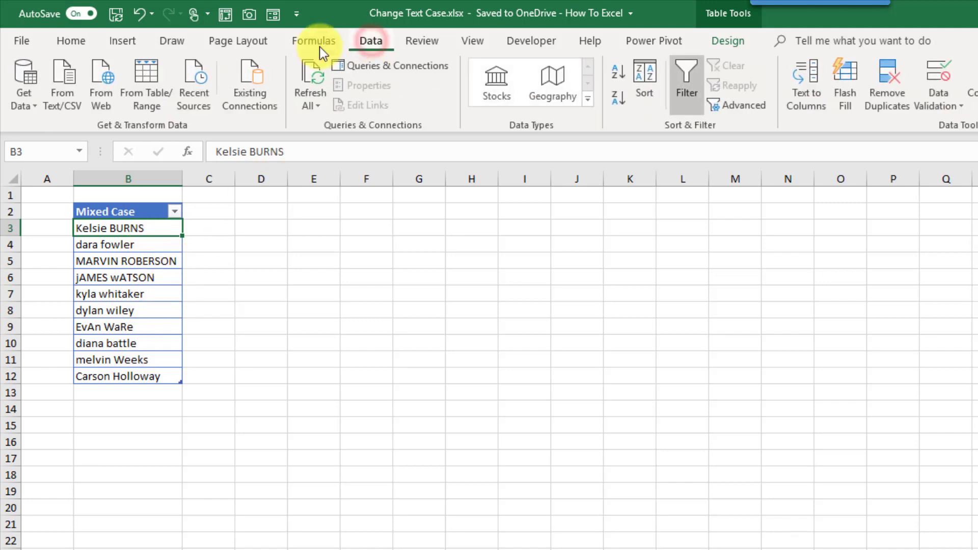
pyautogui.click(146, 88)
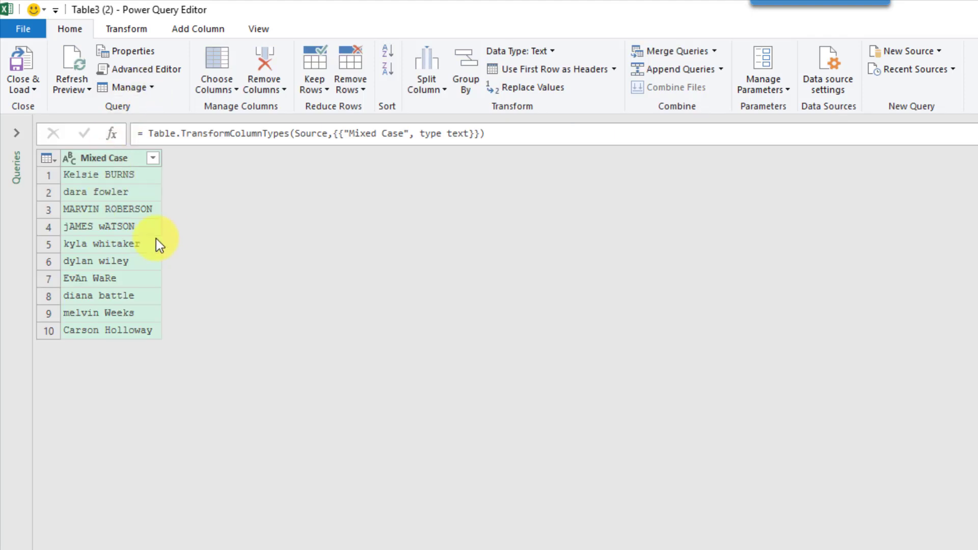
# Show the Transform tab's Format case options and close them without applying one
pyautogui.click(134, 28)
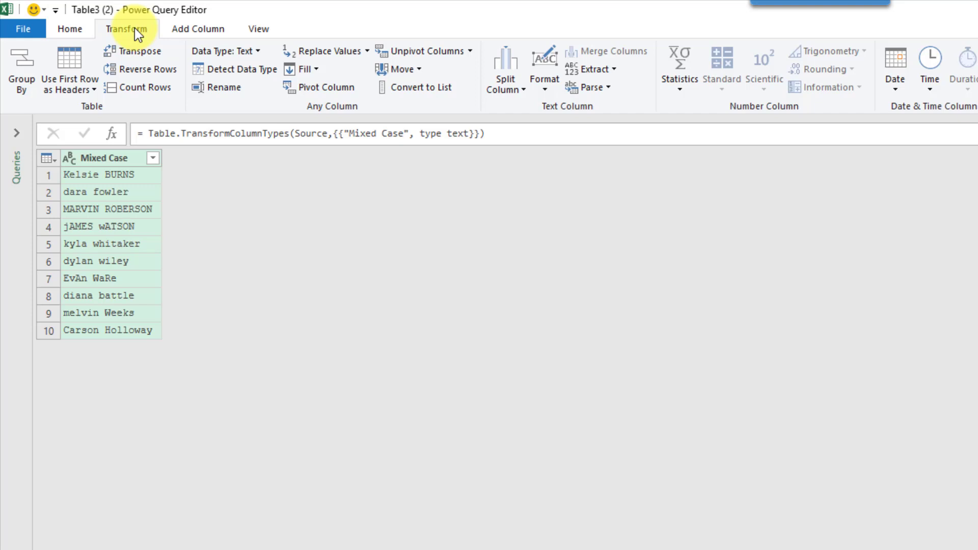
pyautogui.click(549, 89)
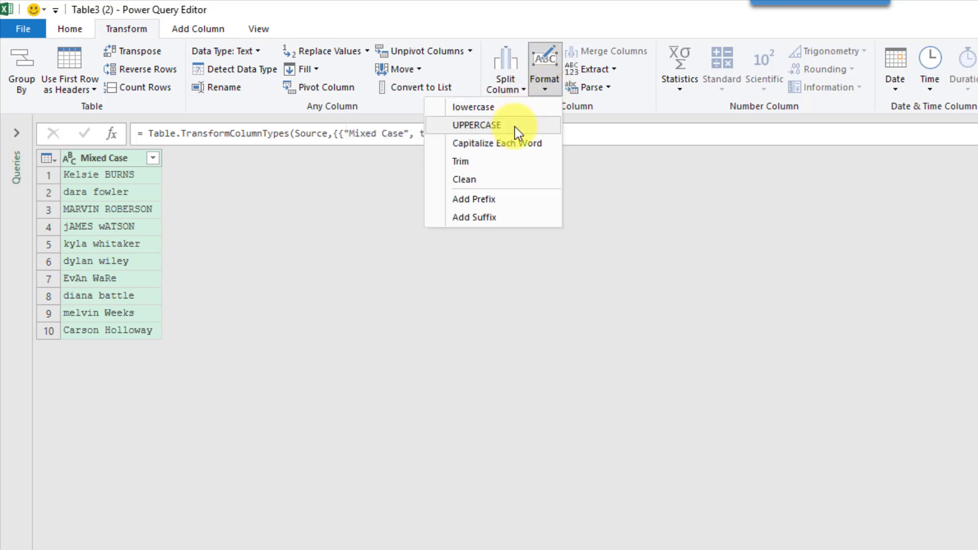
pyautogui.click(549, 87)
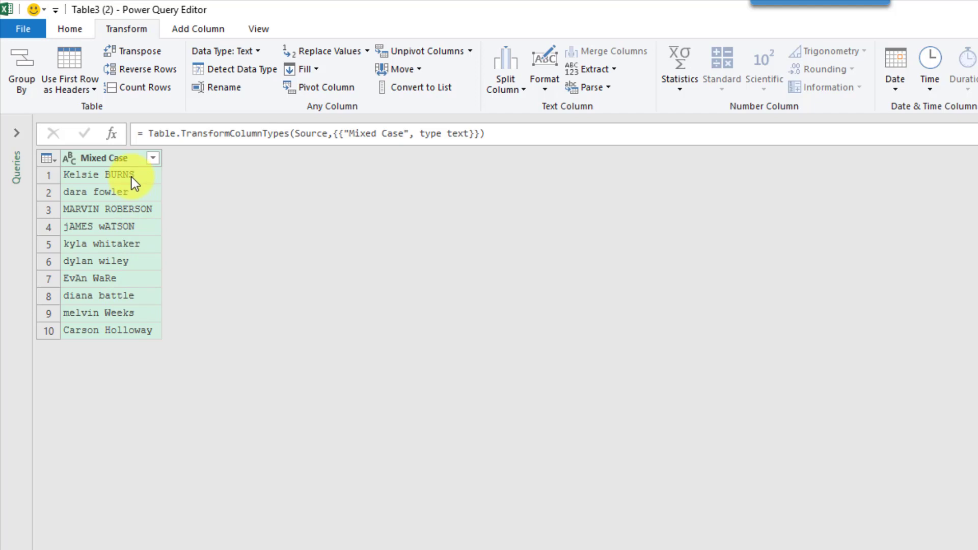
# Add a lowercase copy of the Mixed Case column from Add Column > Format
pyautogui.click(200, 30)
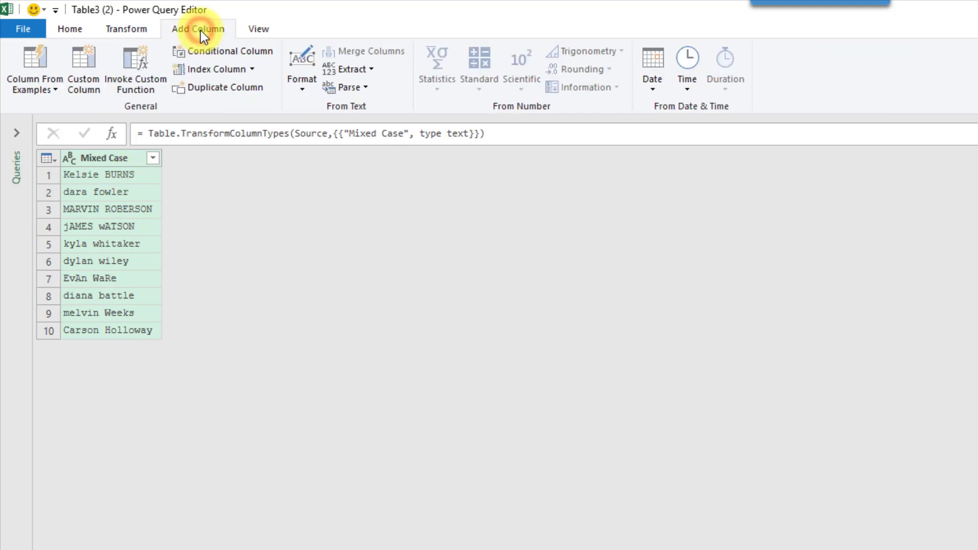
pyautogui.click(299, 89)
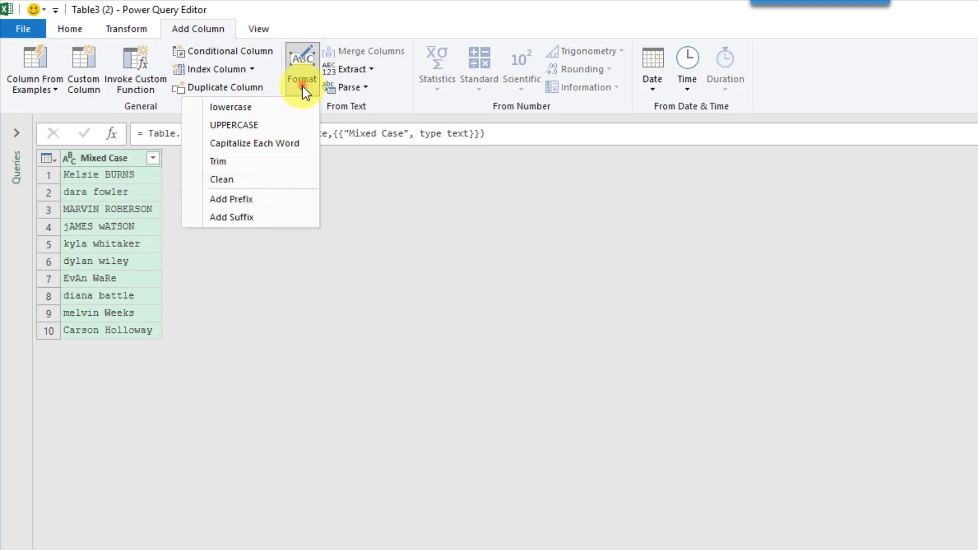
pyautogui.click(303, 86)
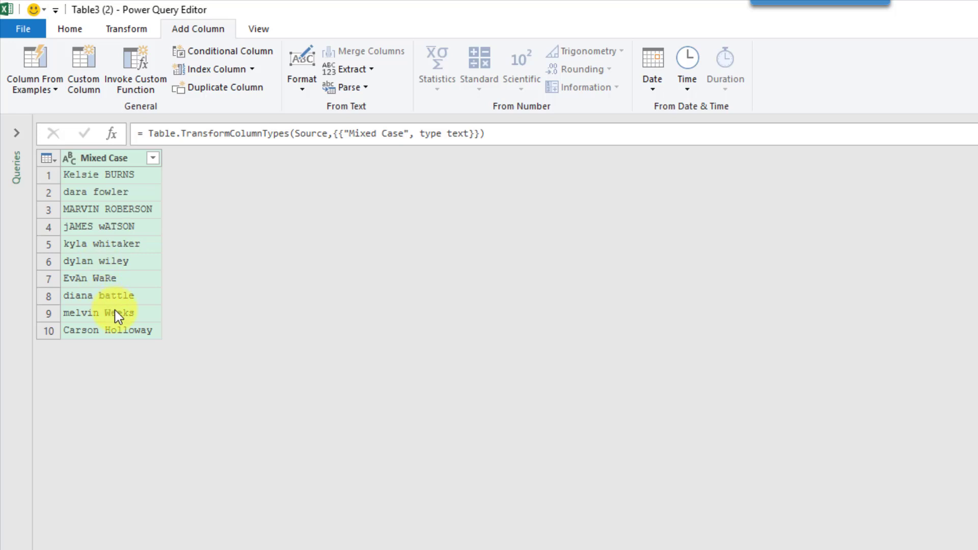
pyautogui.click(298, 90)
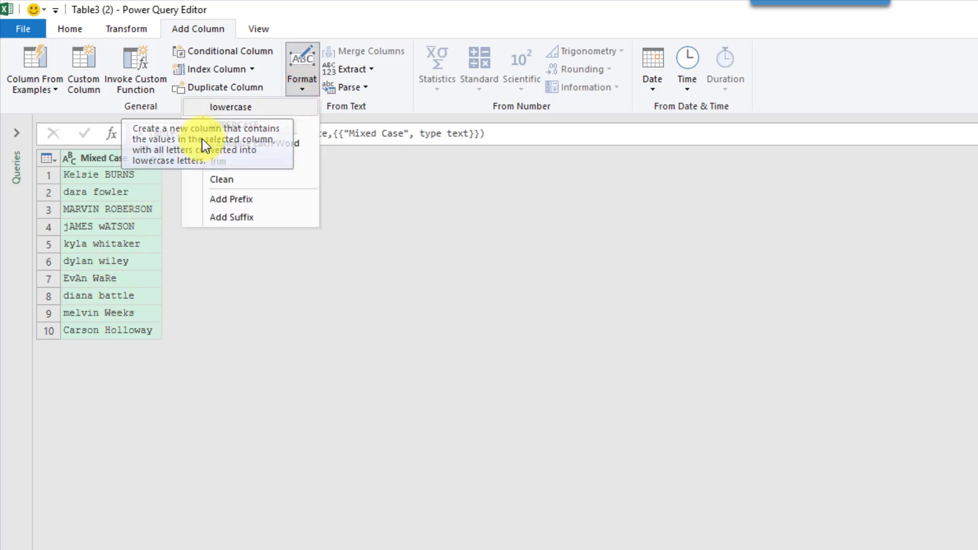
pyautogui.click(138, 161)
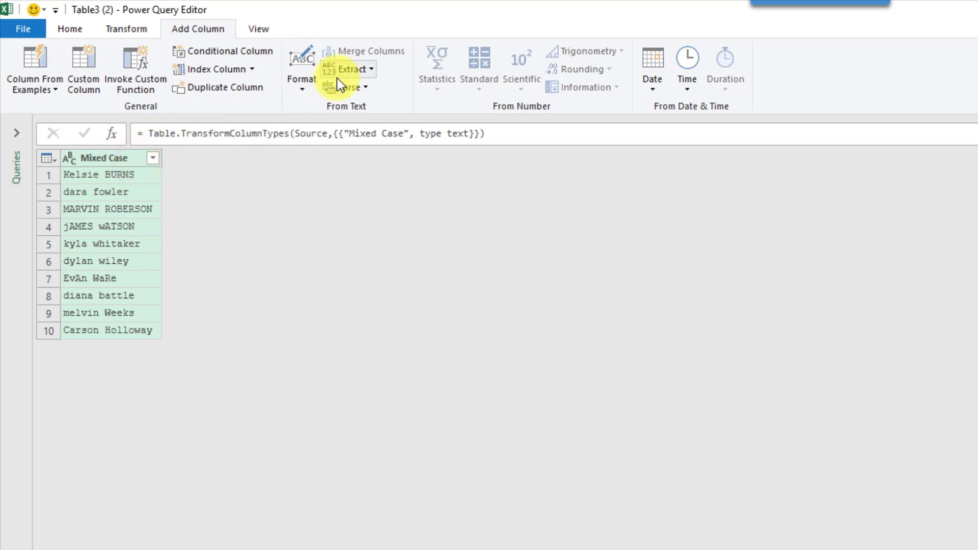
pyautogui.click(293, 91)
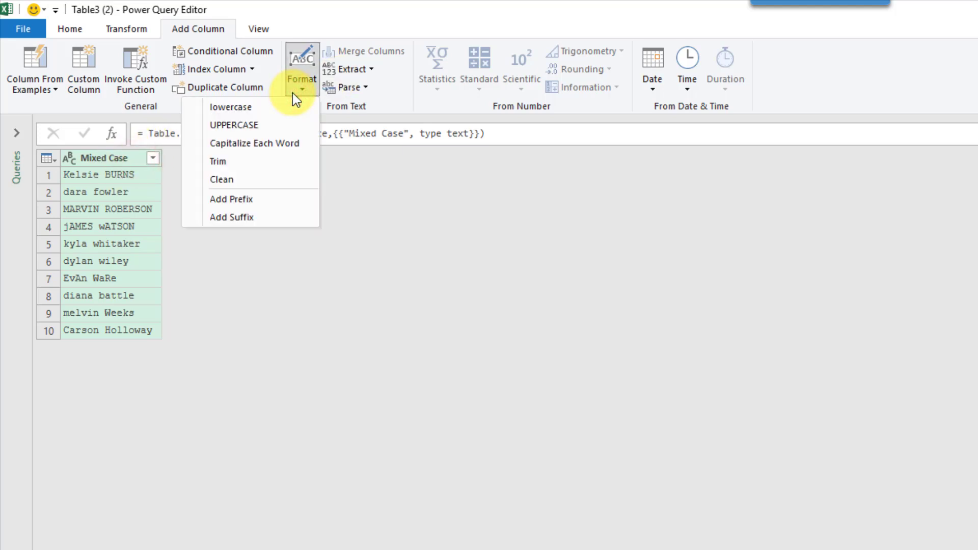
pyautogui.click(289, 105)
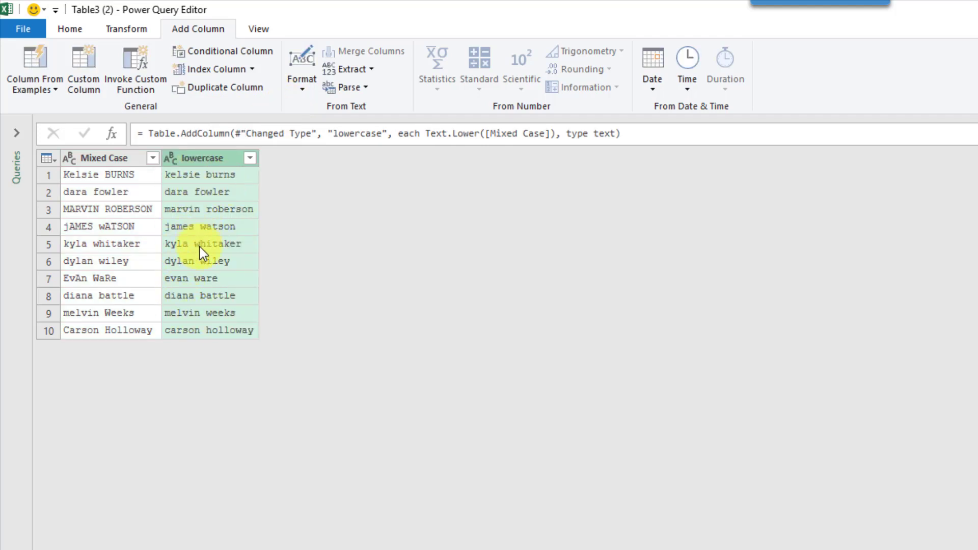
# Add UPPERCASE and Capitalize Each Word columns based on Mixed Case
pyautogui.click(135, 159)
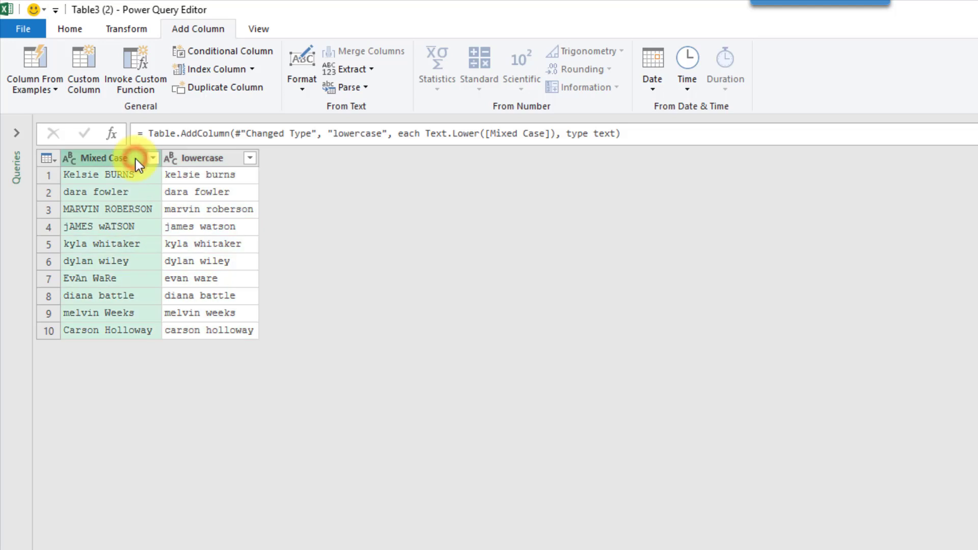
pyautogui.click(313, 84)
pyautogui.click(297, 125)
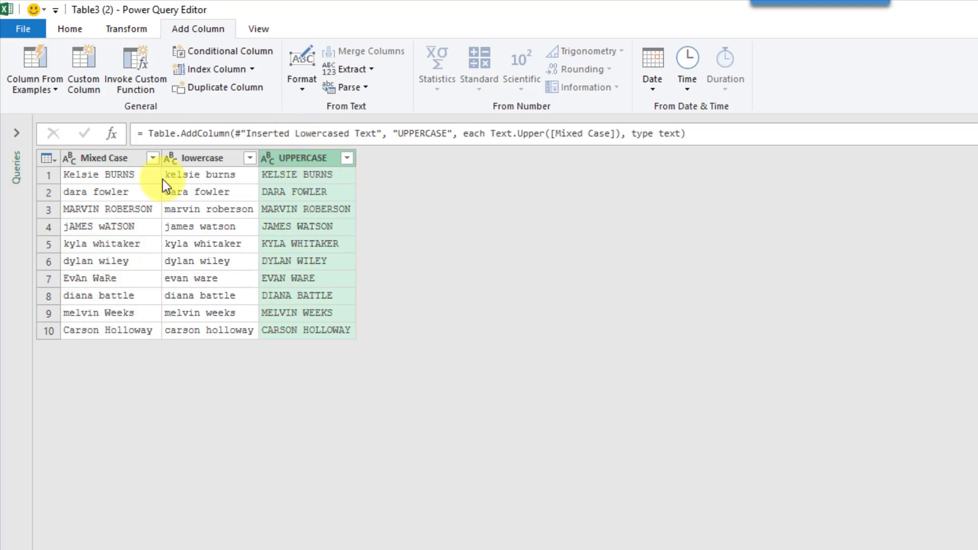
pyautogui.click(137, 160)
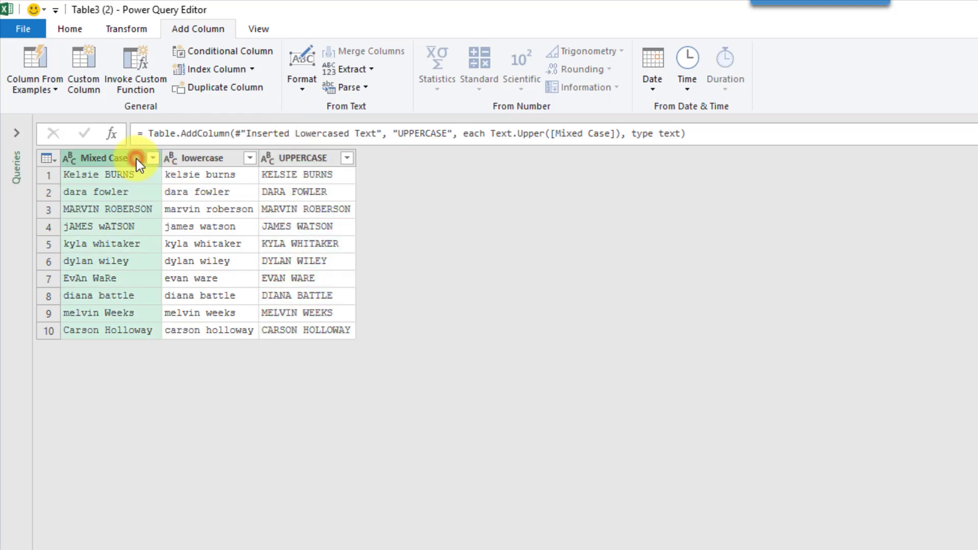
pyautogui.click(301, 91)
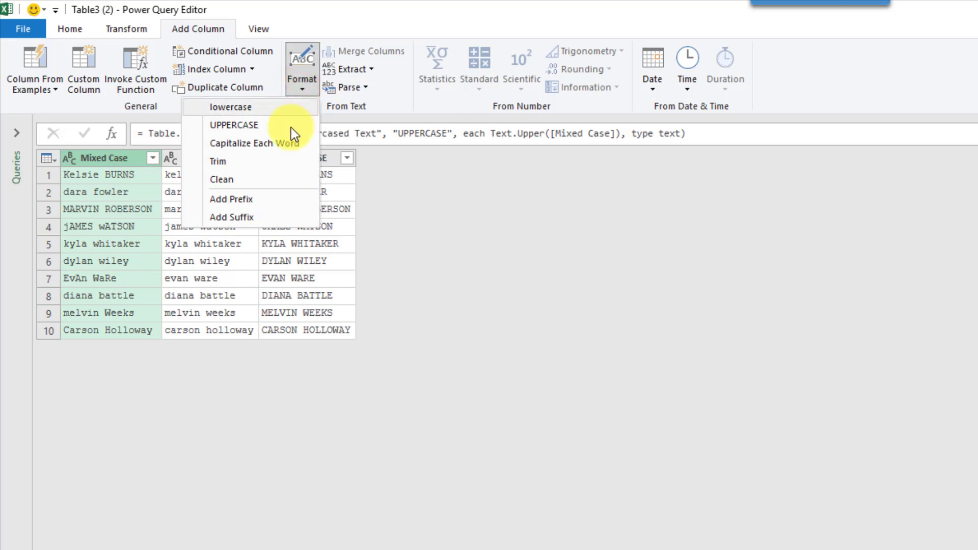
pyautogui.click(290, 143)
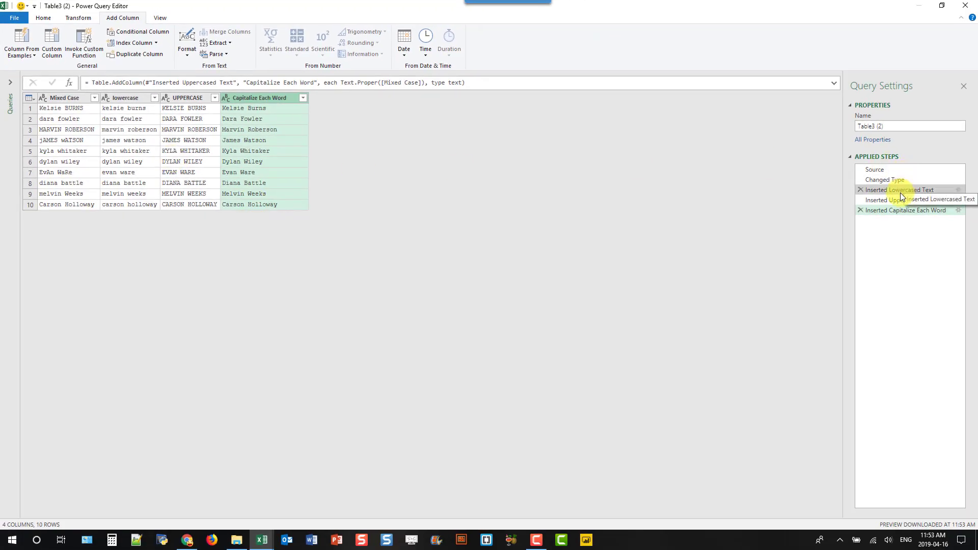
pyautogui.click(901, 192)
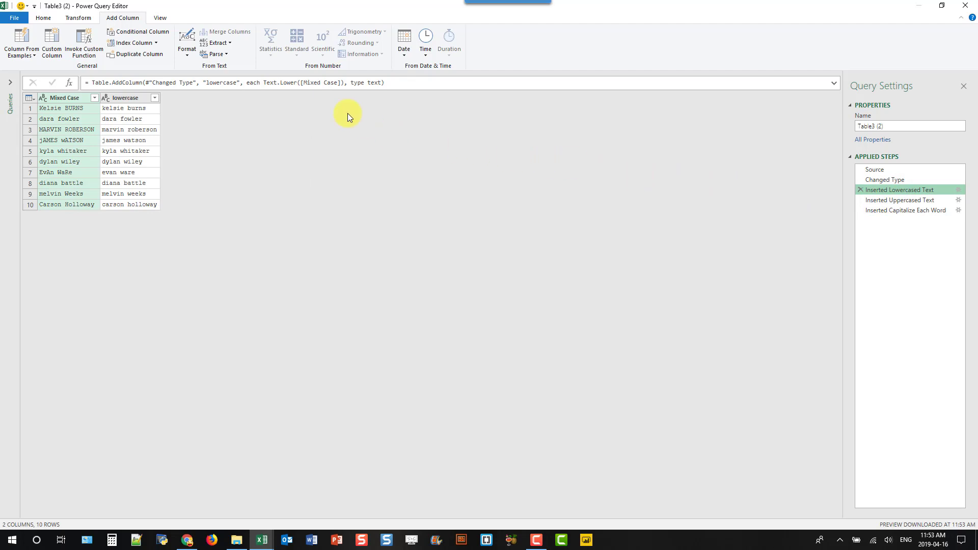
pyautogui.moveTo(263, 83); pyautogui.dragTo(292, 83)
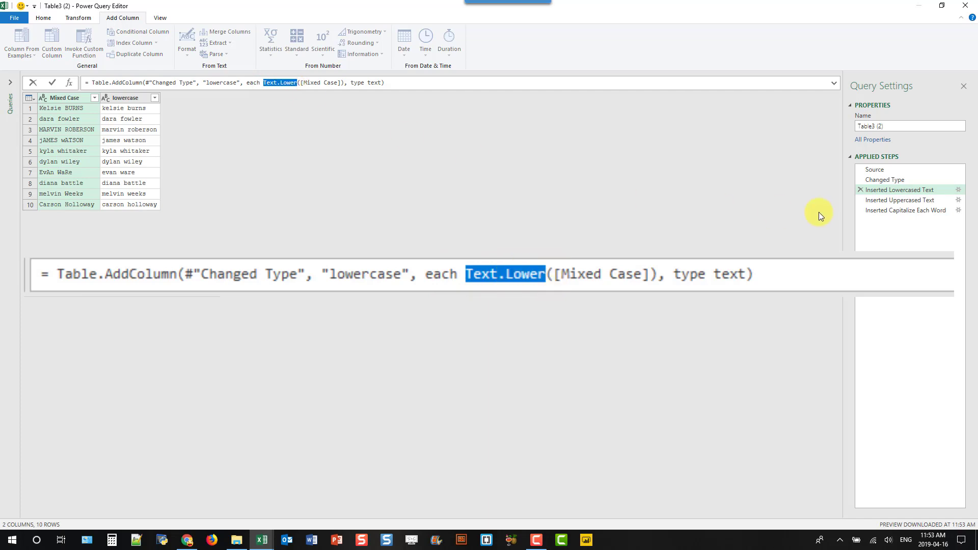
pyautogui.click(882, 202)
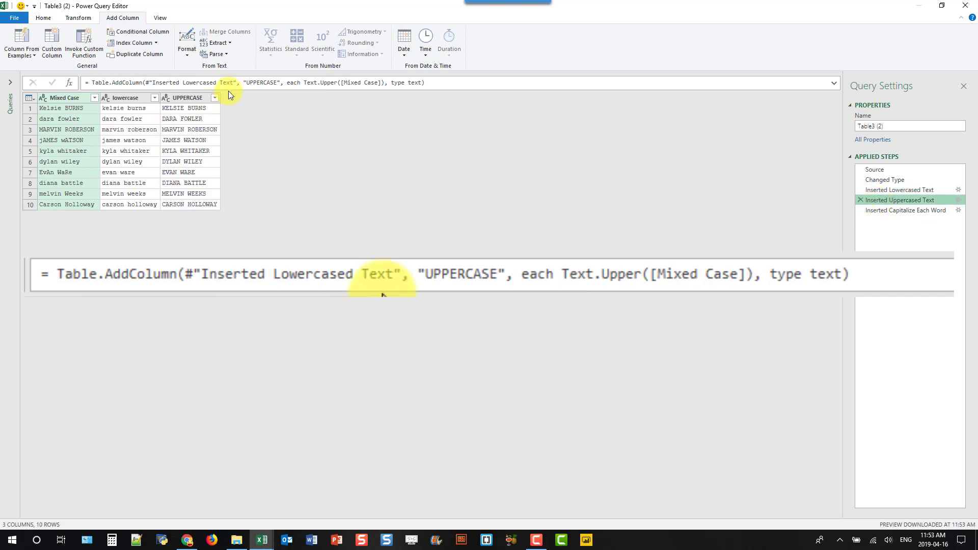
pyautogui.moveTo(304, 82); pyautogui.dragTo(335, 84)
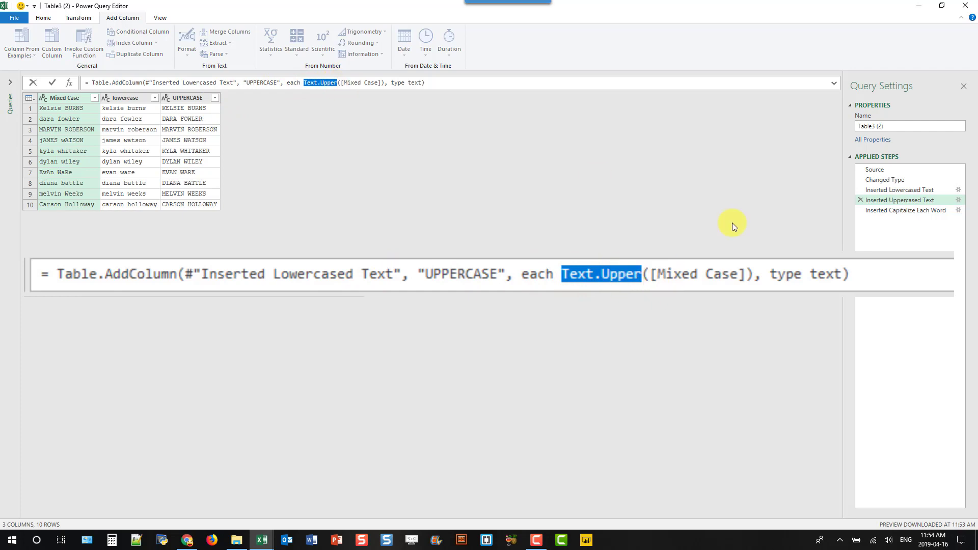
pyautogui.click(897, 211)
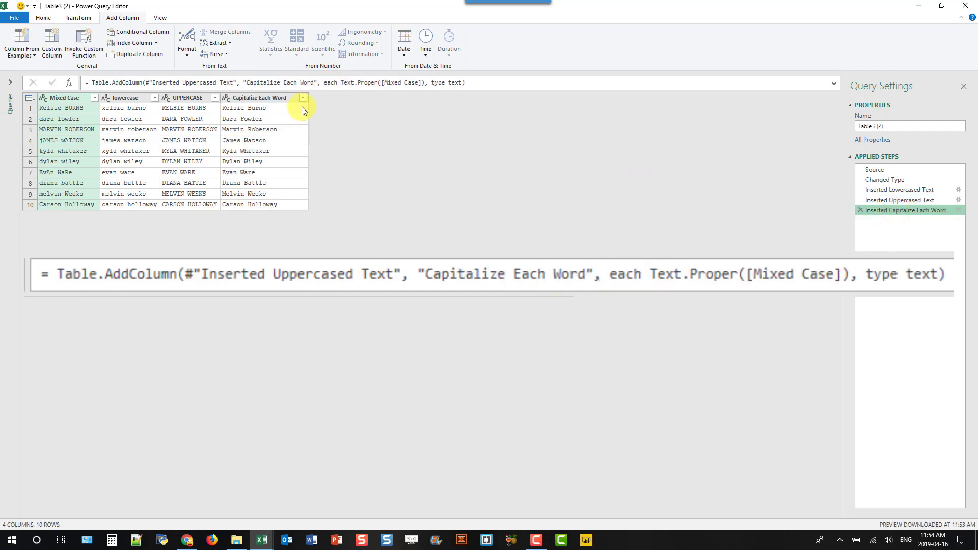
pyautogui.moveTo(340, 82); pyautogui.dragTo(377, 83)
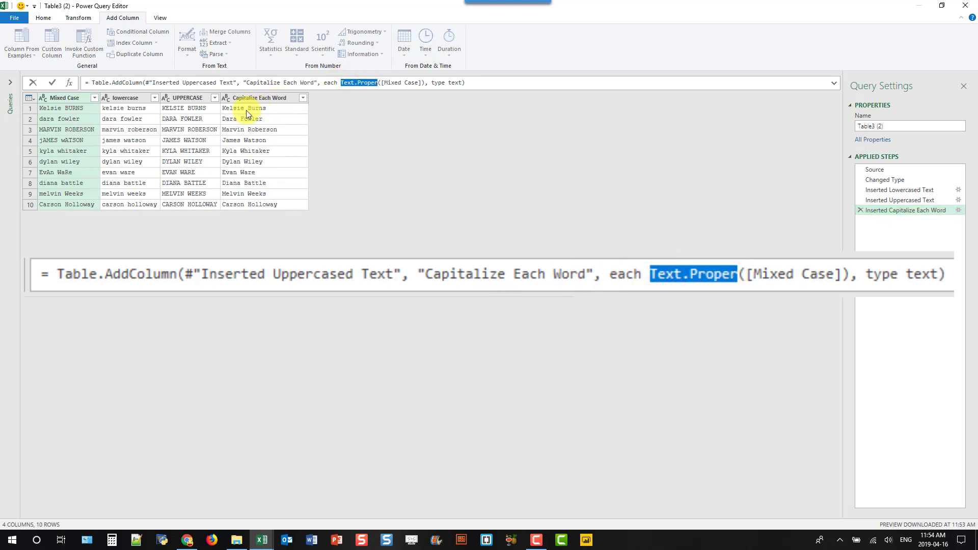
pyautogui.click(43, 18)
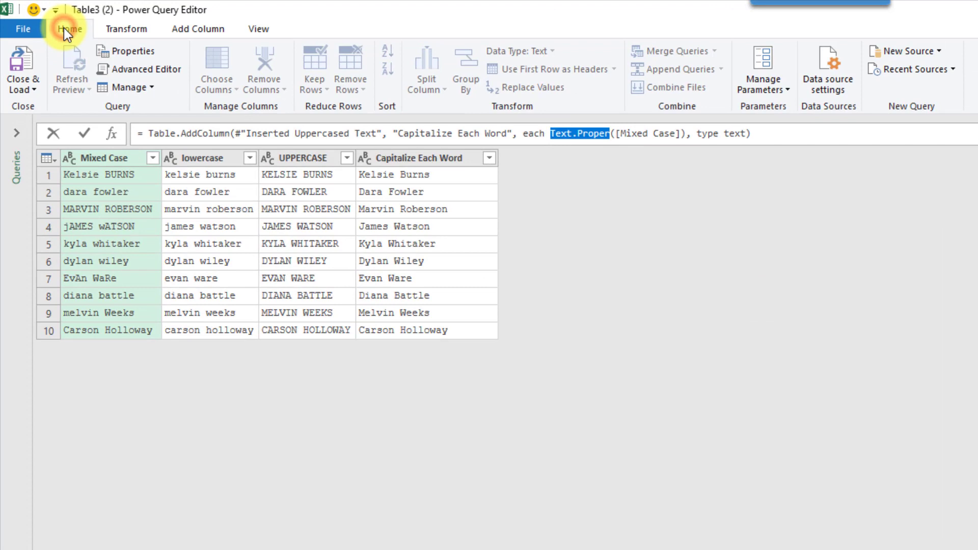
# Close & Load the case-converted query as a Table on the existing worksheet at D2
pyautogui.click(29, 91)
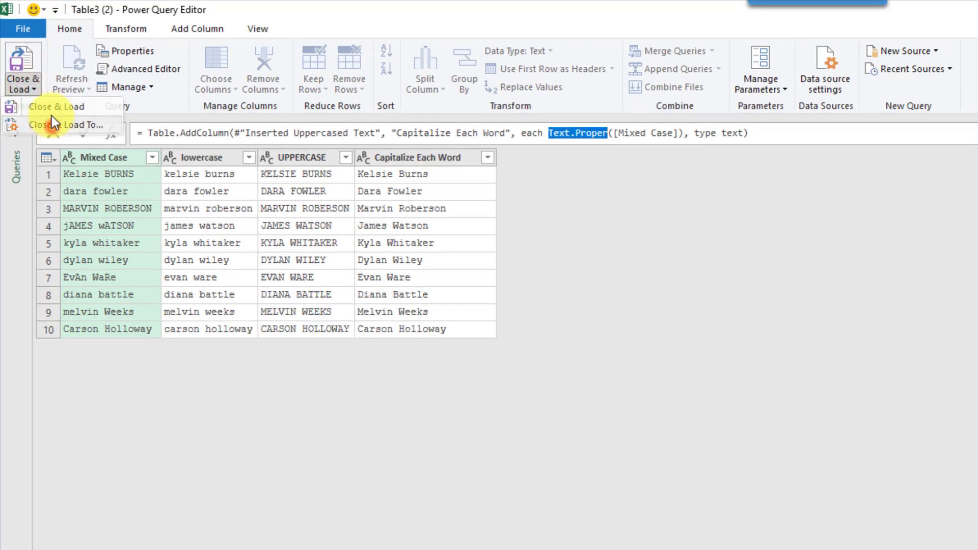
pyautogui.click(51, 125)
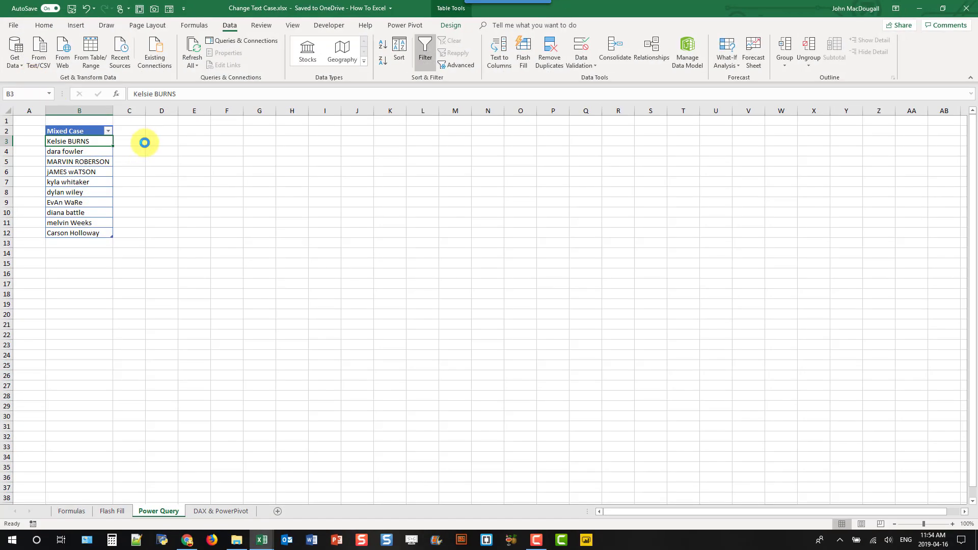
pyautogui.click(74, 376)
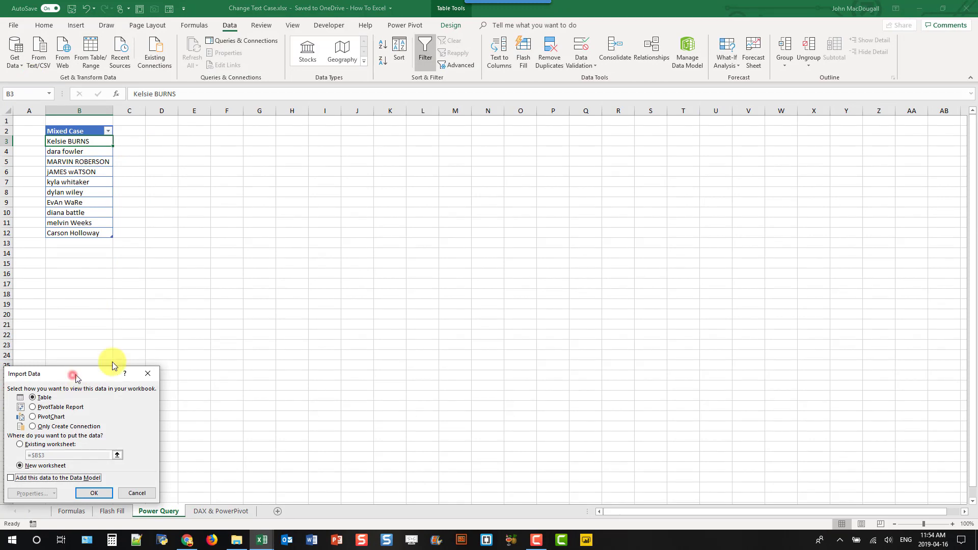
pyautogui.moveTo(113, 365); pyautogui.dragTo(212, 128)
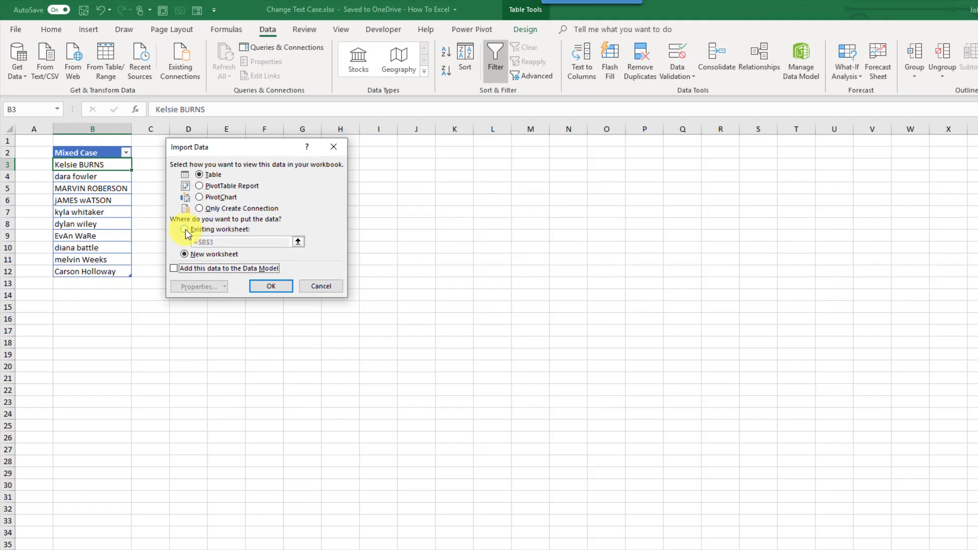
pyautogui.click(158, 197)
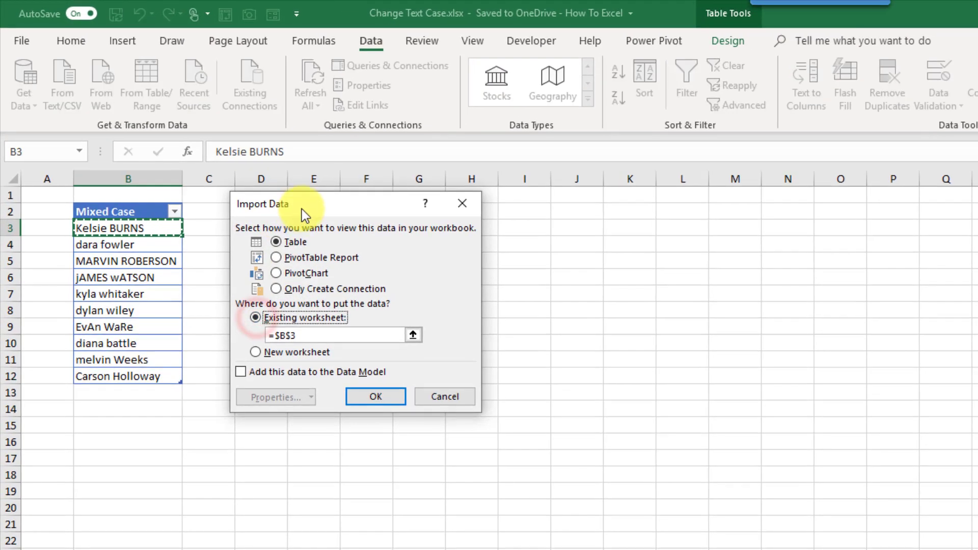
pyautogui.moveTo(302, 209); pyautogui.dragTo(348, 230)
pyautogui.click(253, 213)
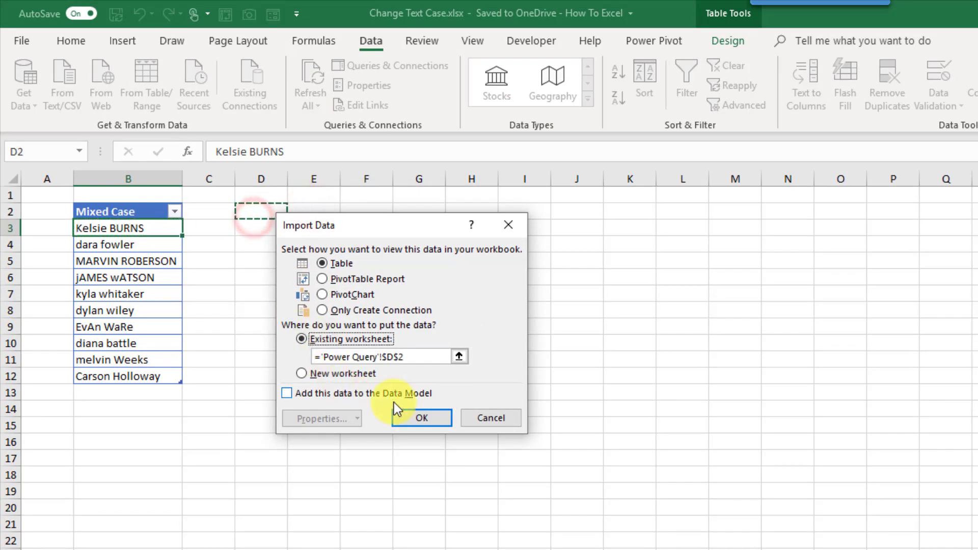
pyautogui.click(426, 416)
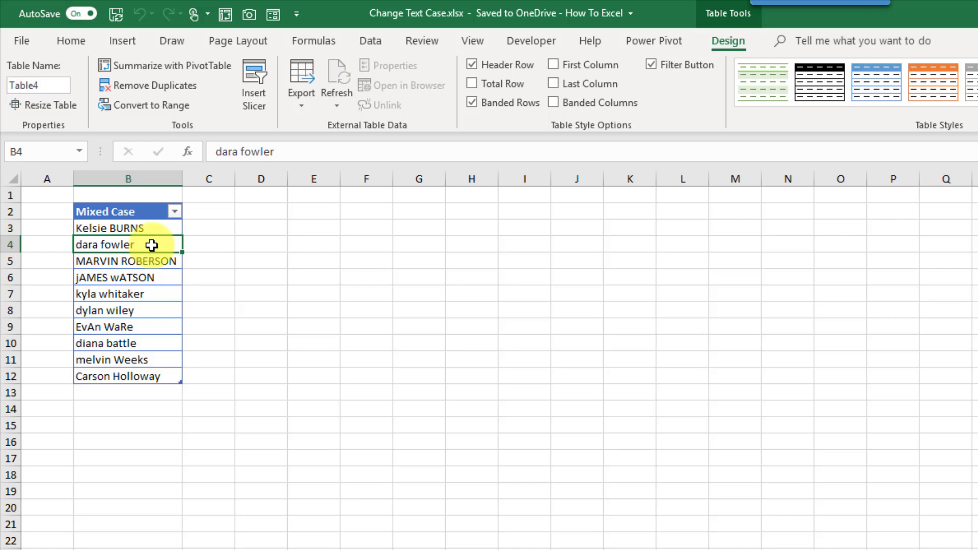
# Insert a PivotTable from Table4 at D2 of the existing sheet, adding it to the Data Model
pyautogui.click(123, 41)
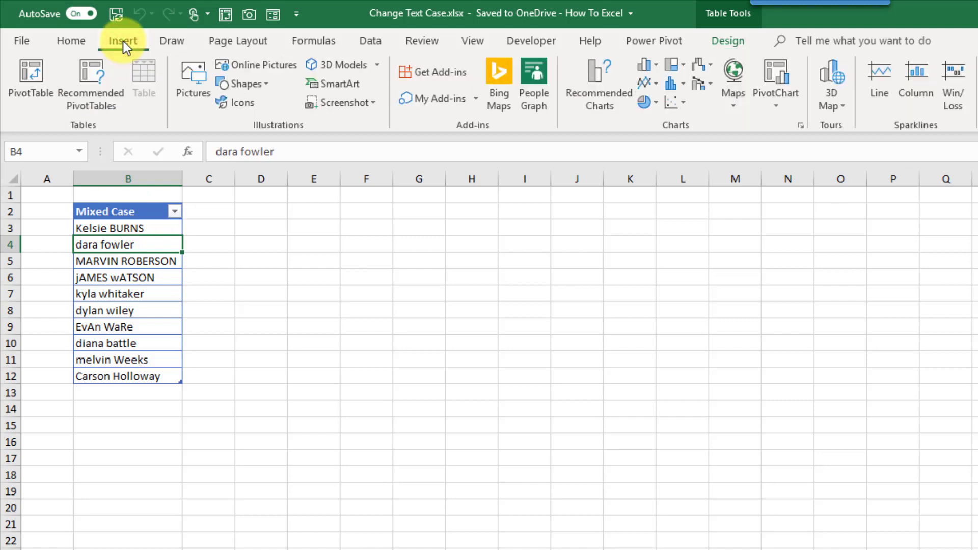
pyautogui.click(38, 89)
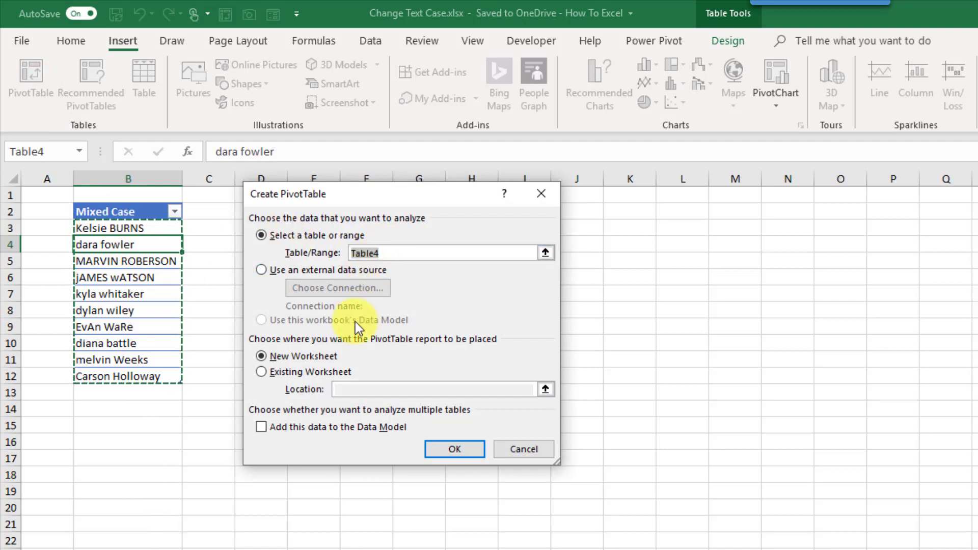
pyautogui.click(264, 373)
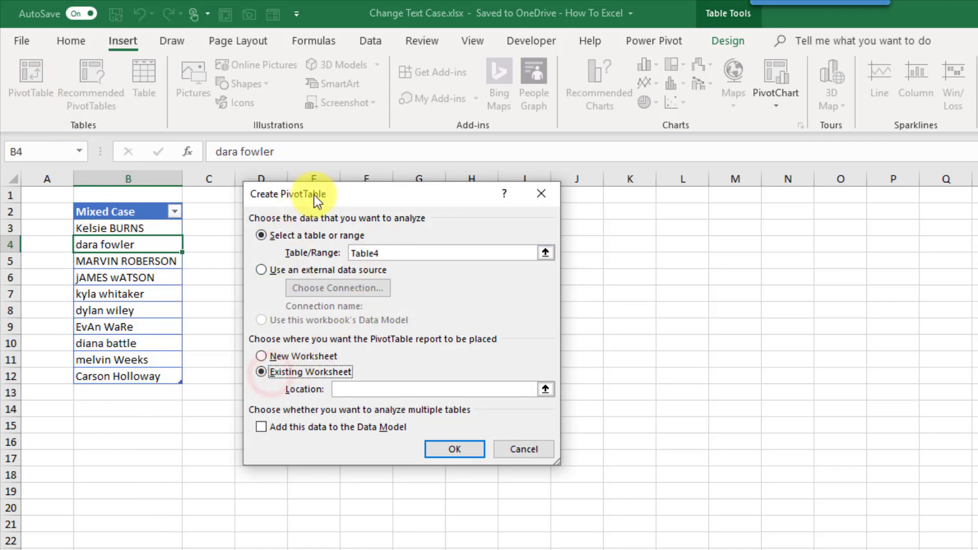
pyautogui.moveTo(314, 195); pyautogui.dragTo(416, 234)
pyautogui.click(268, 209)
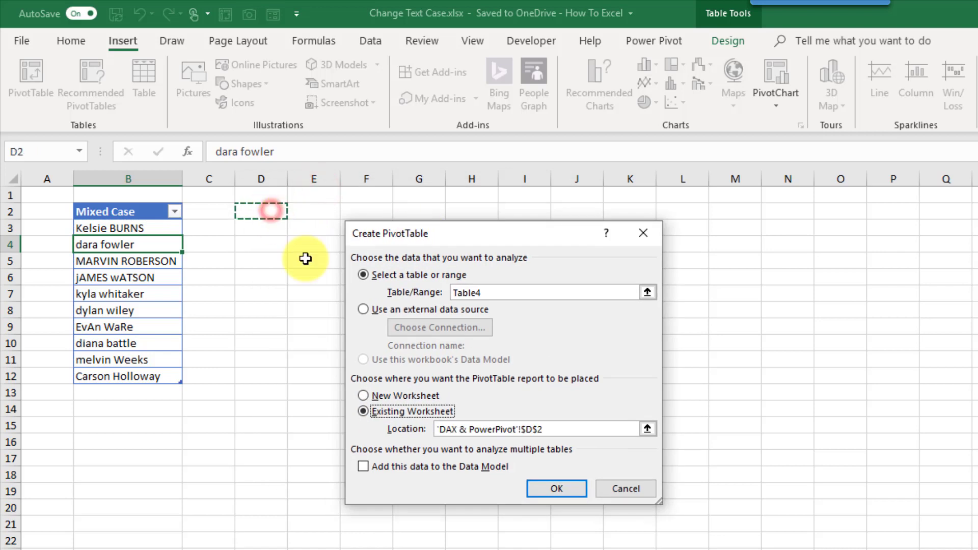
pyautogui.click(360, 467)
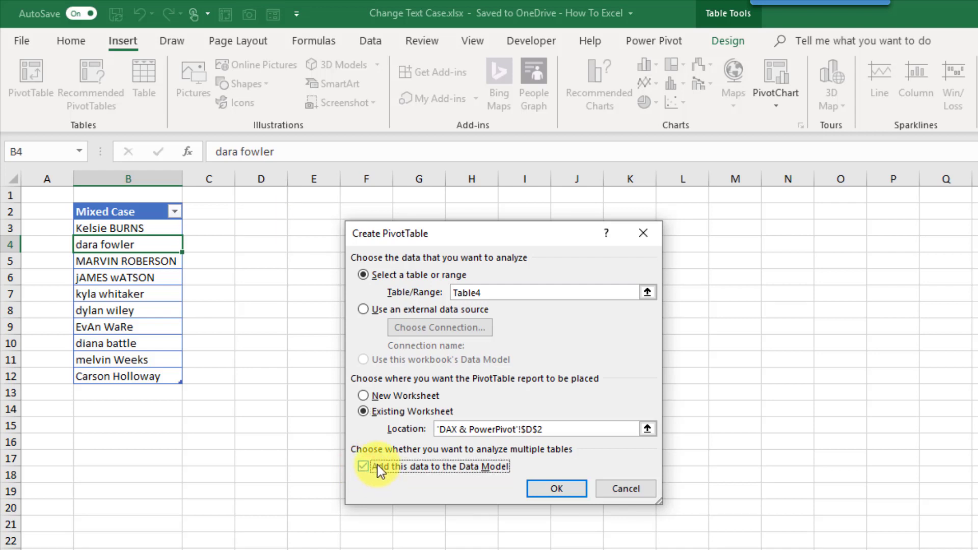
pyautogui.click(535, 484)
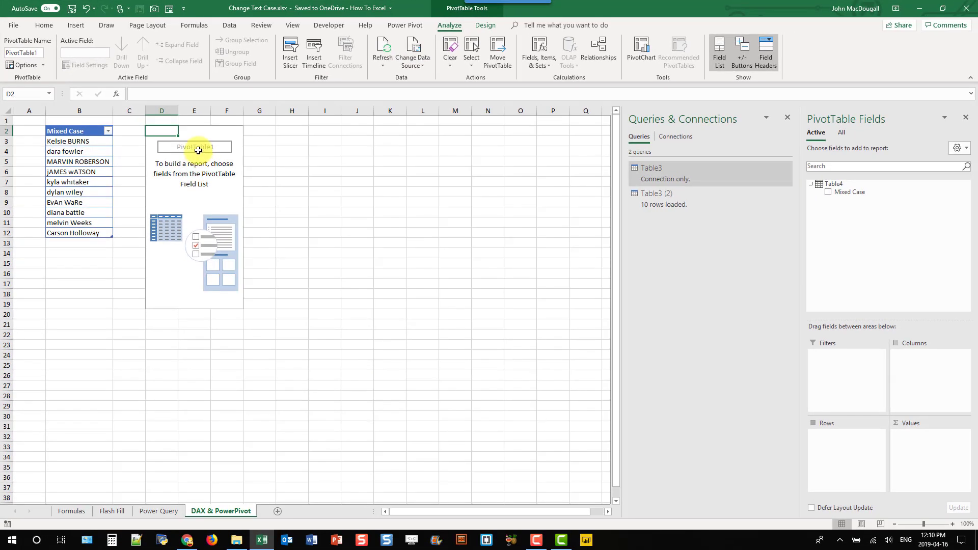
# Close the Queries & Connections pane and start a new measure on Table4 from PivotTable Fields
pyautogui.click(788, 118)
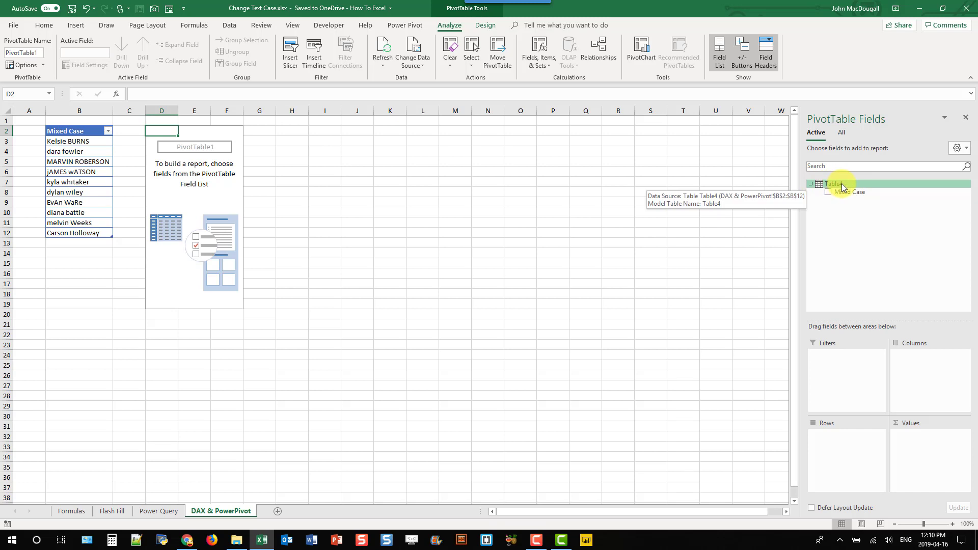
pyautogui.rightClick(842, 185)
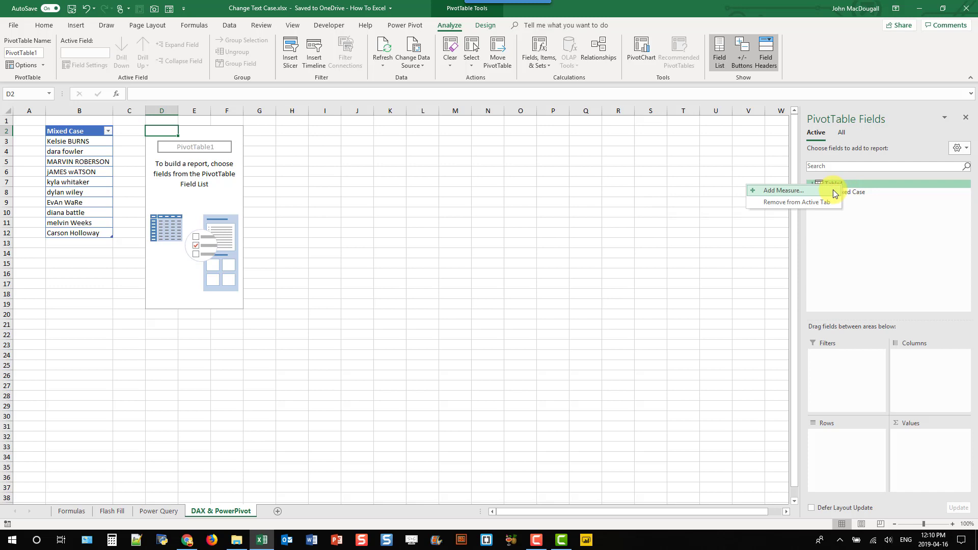
pyautogui.click(832, 189)
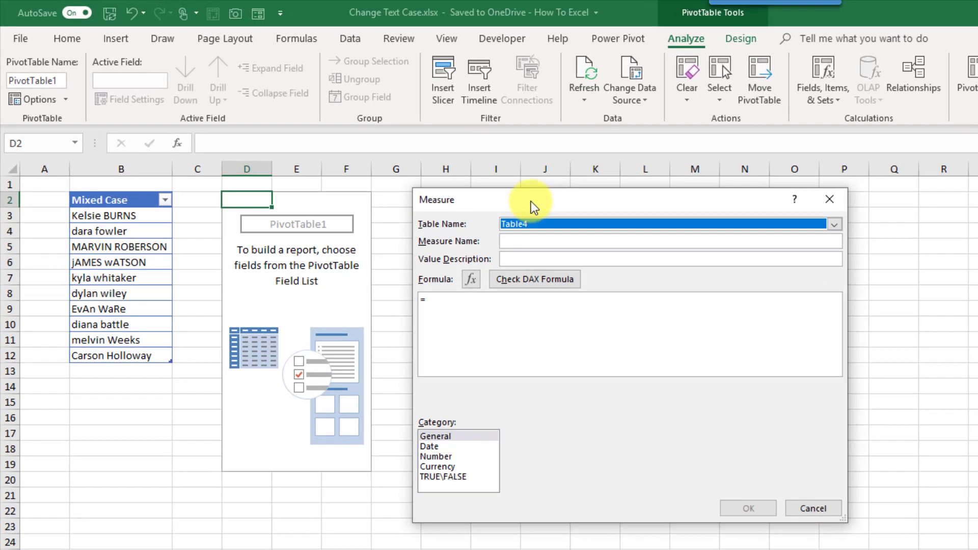
# Name the measure 'Lower Case' with formula =LOWER(Table4[Mixed Case]) in the General category
pyautogui.click(524, 242)
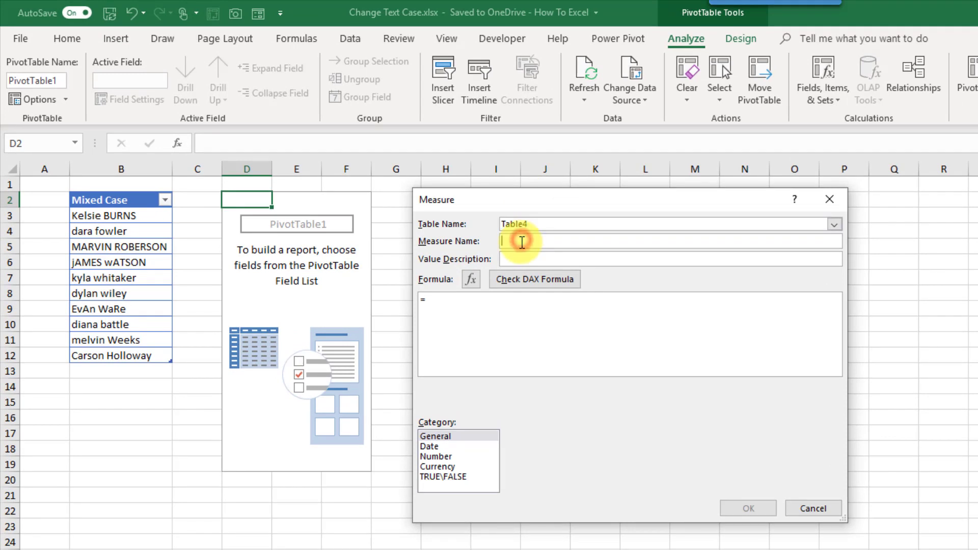
pyautogui.write('Lower Case')
pyautogui.click(476, 298)
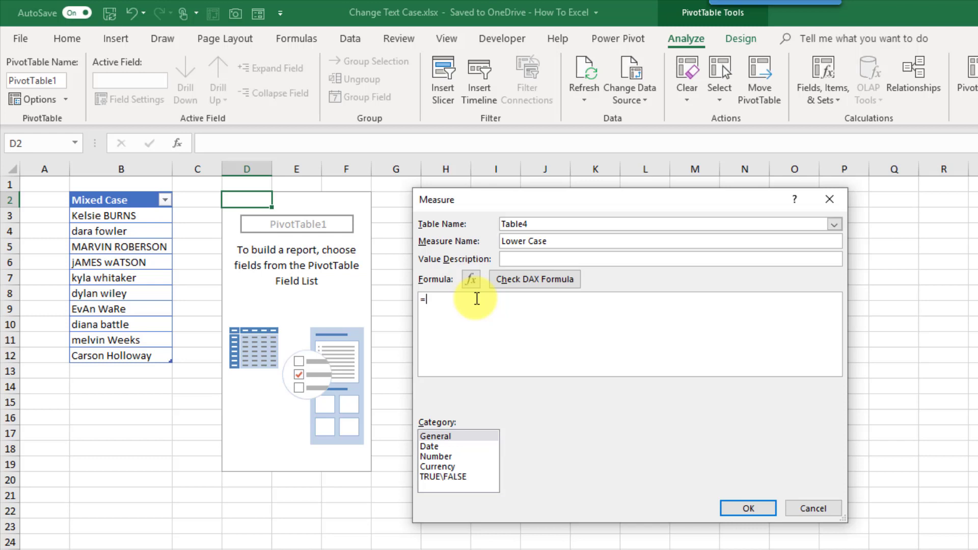
pyautogui.write('lower')
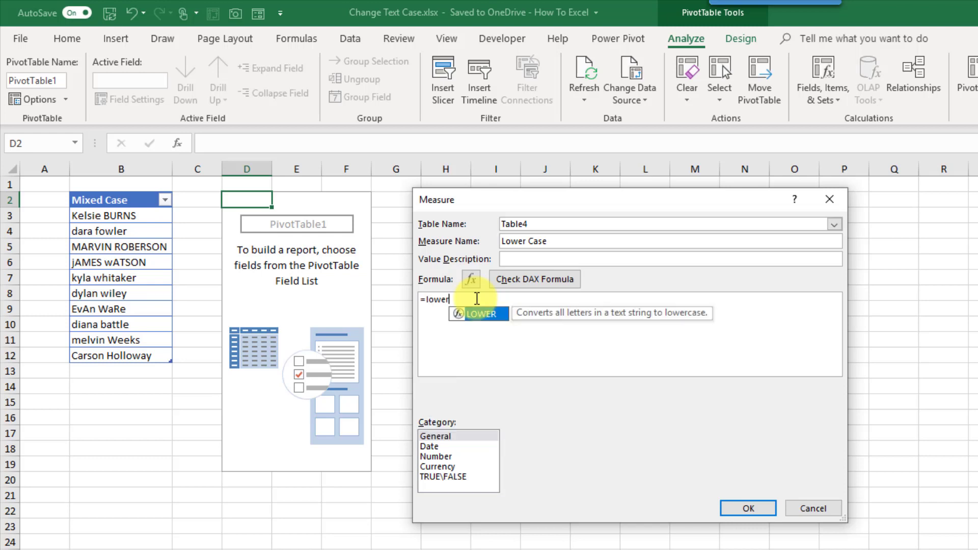
pyautogui.press('Tab')
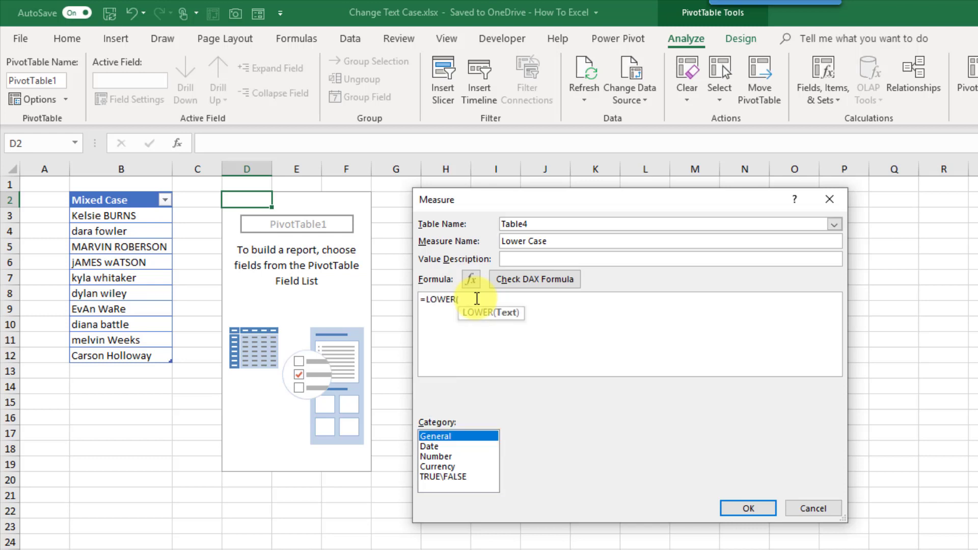
pyautogui.click(476, 299)
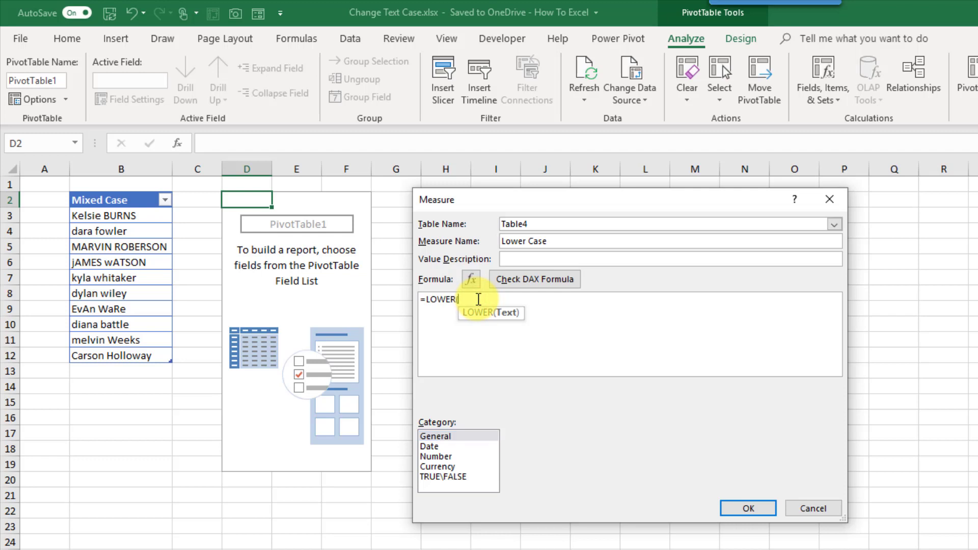
pyautogui.write('mix')
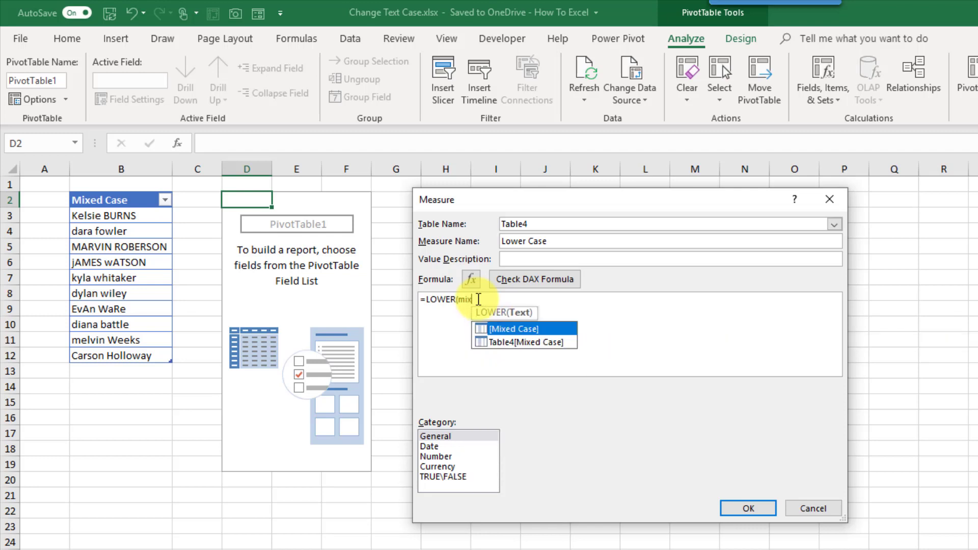
pyautogui.press('Down')
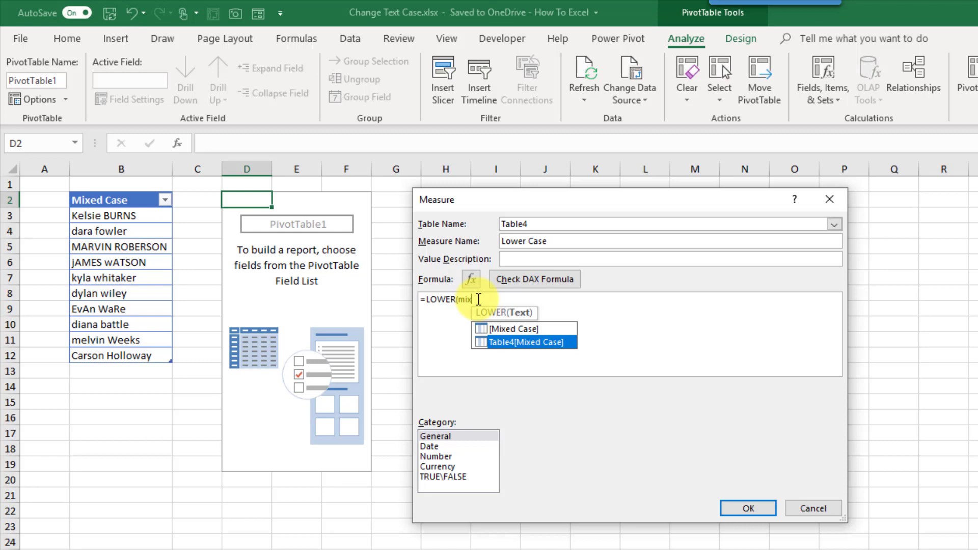
pyautogui.press('Tab')
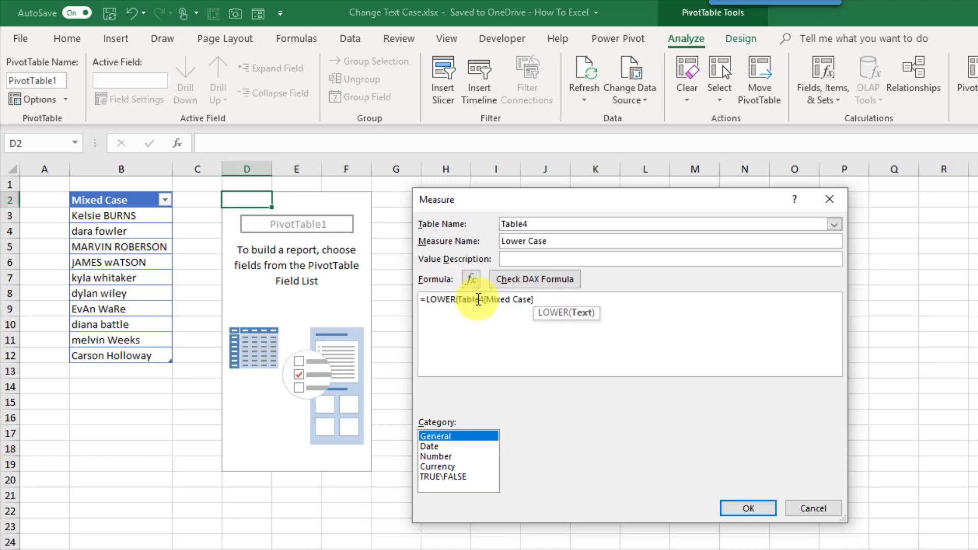
pyautogui.click(538, 300)
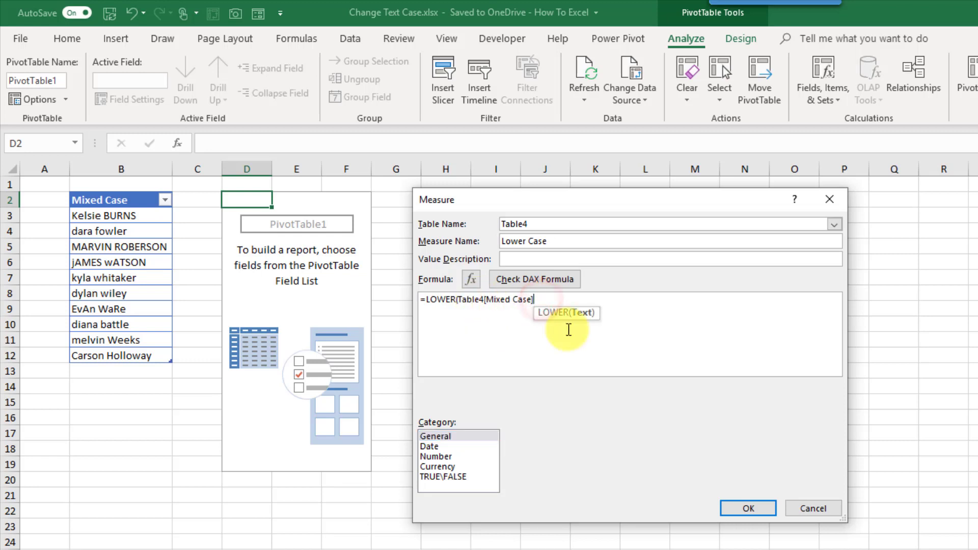
pyautogui.write(')')
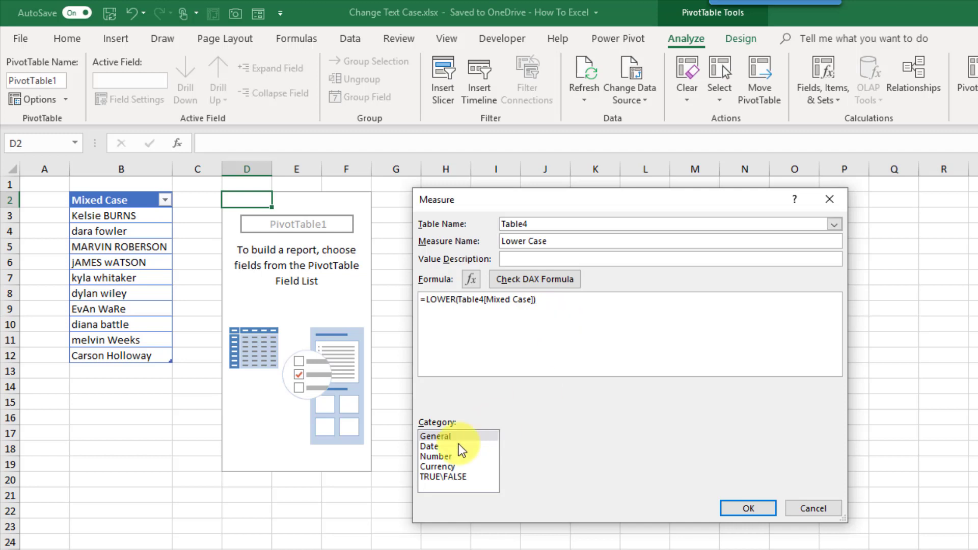
pyautogui.click(464, 437)
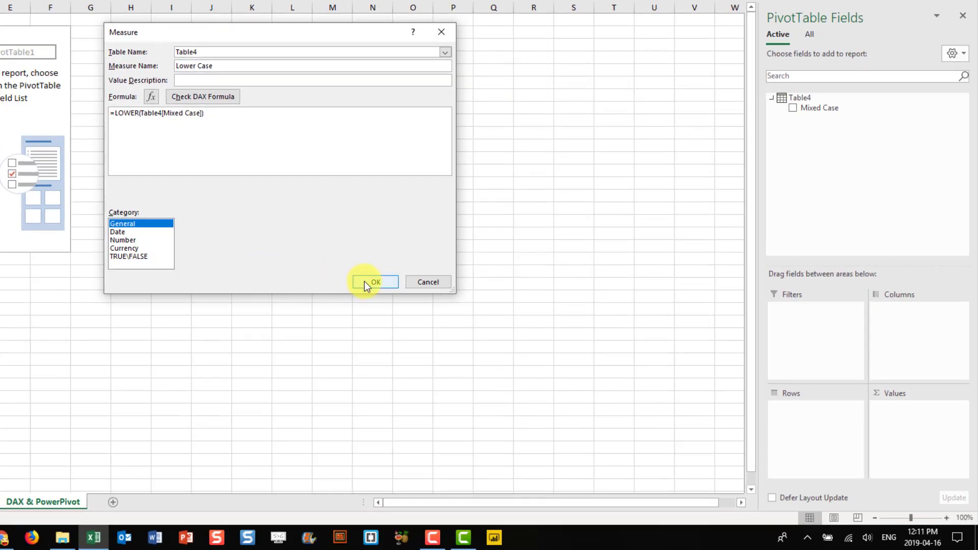
# Save the Lower Case measure past the invalid-formula warning and try adding it to Values
pyautogui.click(364, 282)
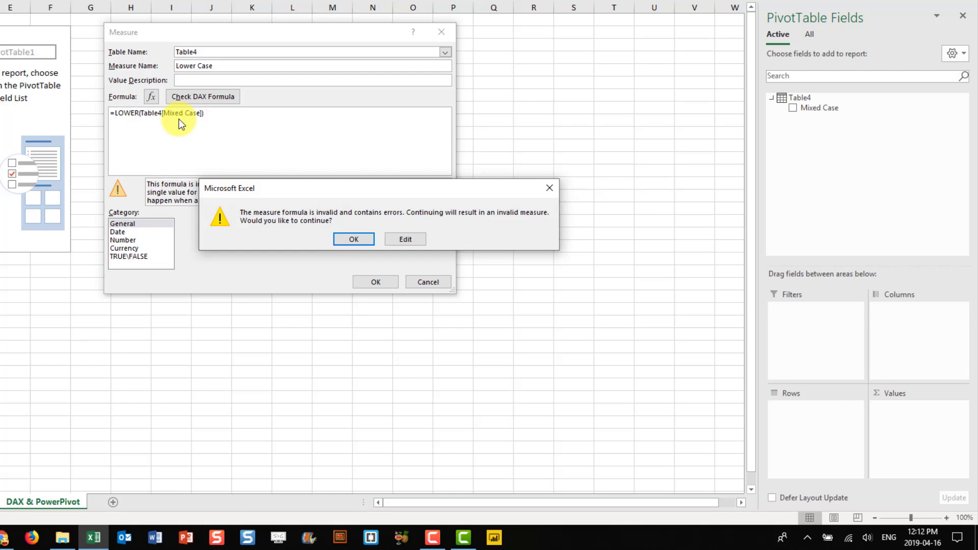
pyautogui.click(343, 239)
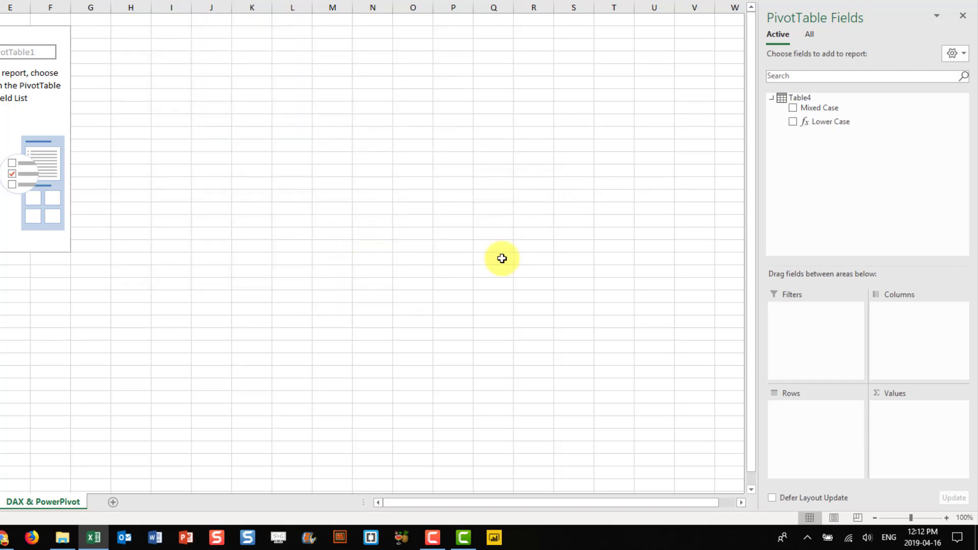
pyautogui.moveTo(827, 120); pyautogui.dragTo(905, 427)
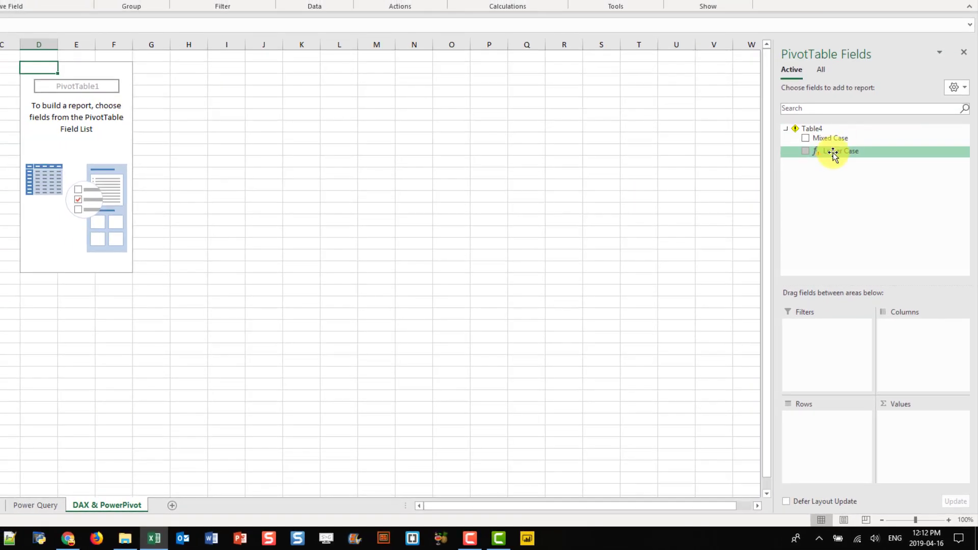
pyautogui.moveTo(833, 154)
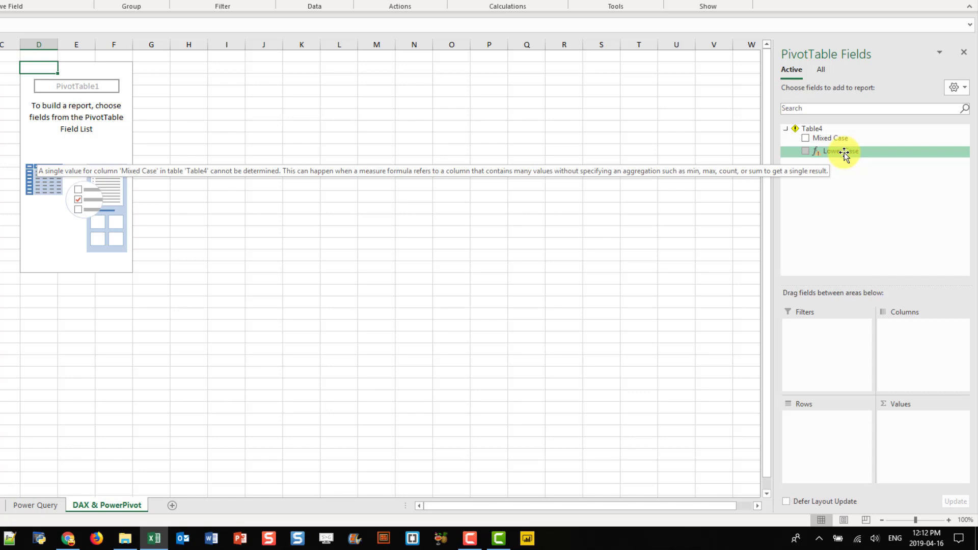
# Edit the Lower Case measure, wrapping its formula in CONCATENATEX with Table4 as the table argument
pyautogui.rightClick(844, 153)
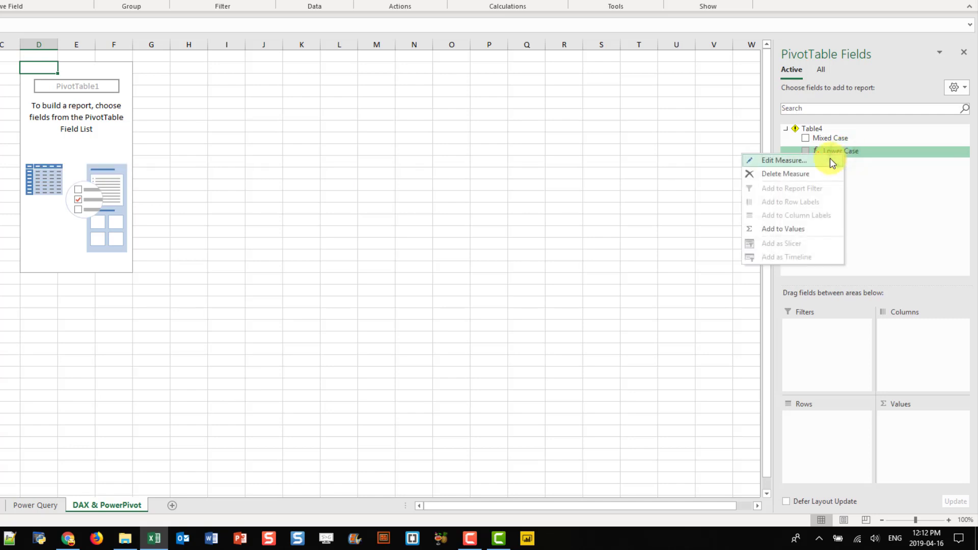
pyautogui.click(830, 159)
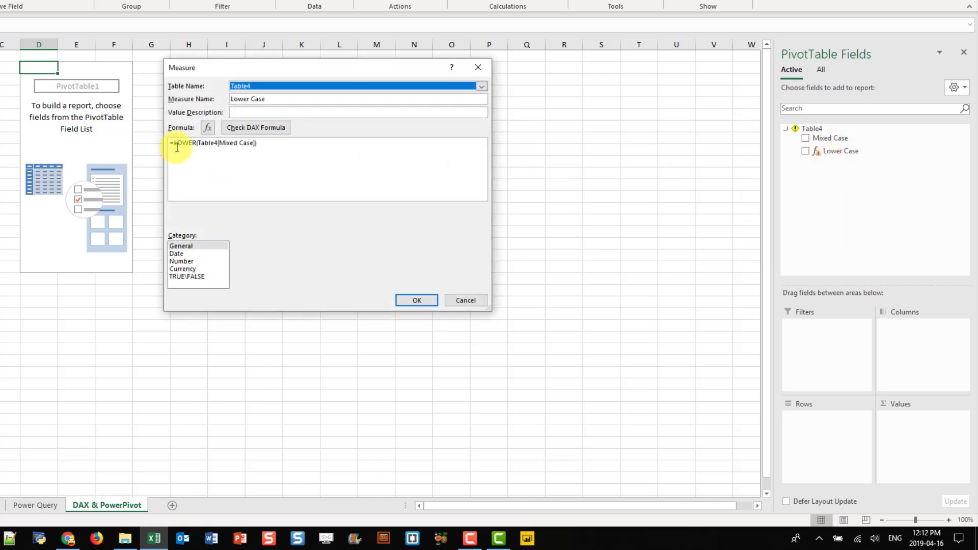
pyautogui.click(175, 144)
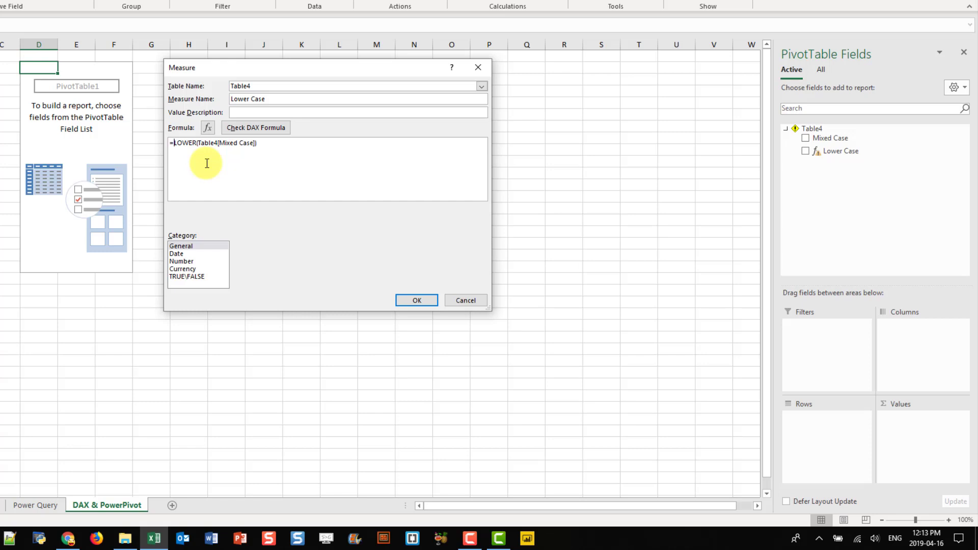
pyautogui.write('con')
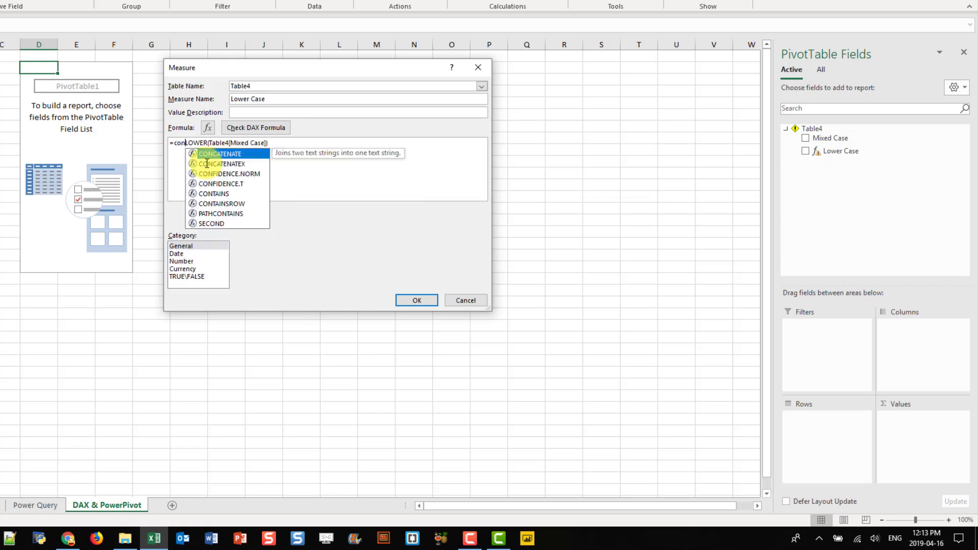
pyautogui.doubleClick(207, 163)
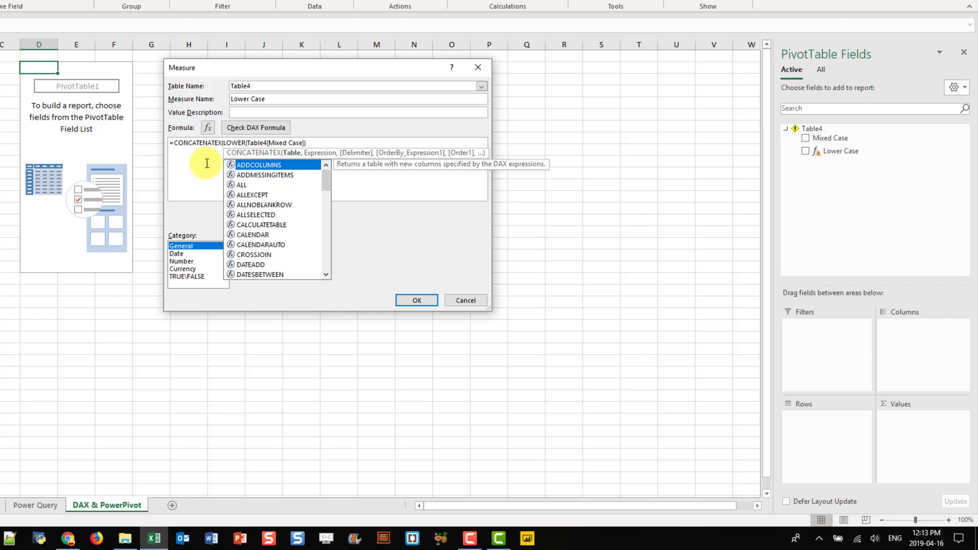
pyautogui.press('End')
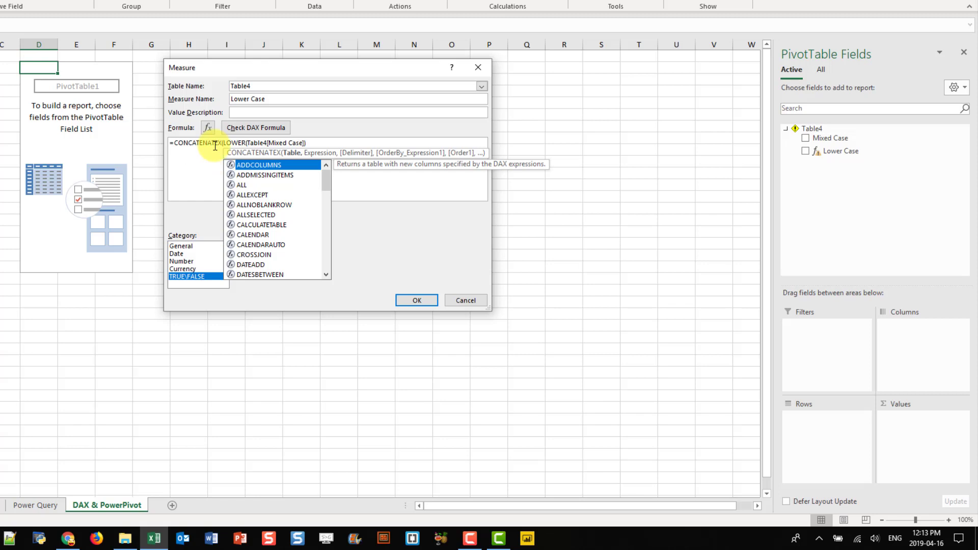
pyautogui.click(223, 143)
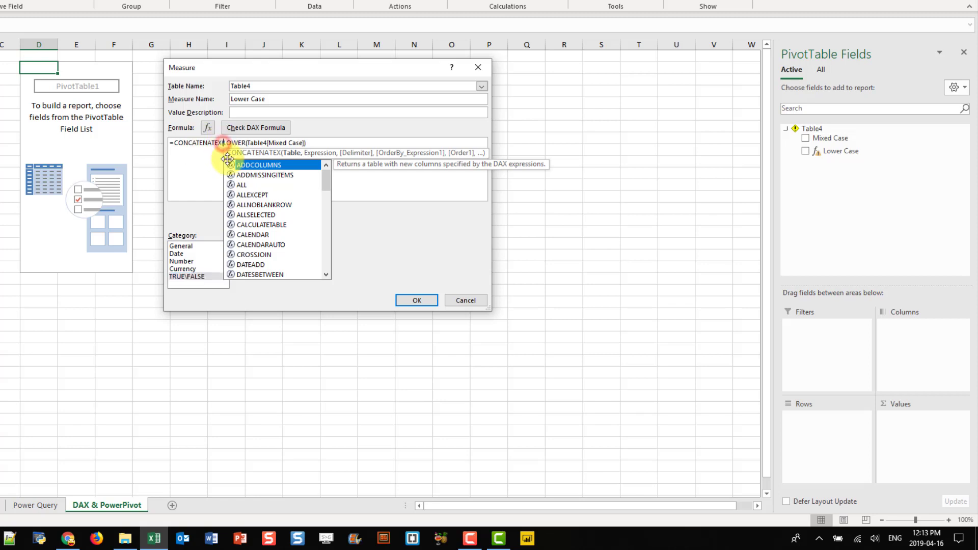
pyautogui.write('table')
pyautogui.press('Tab')
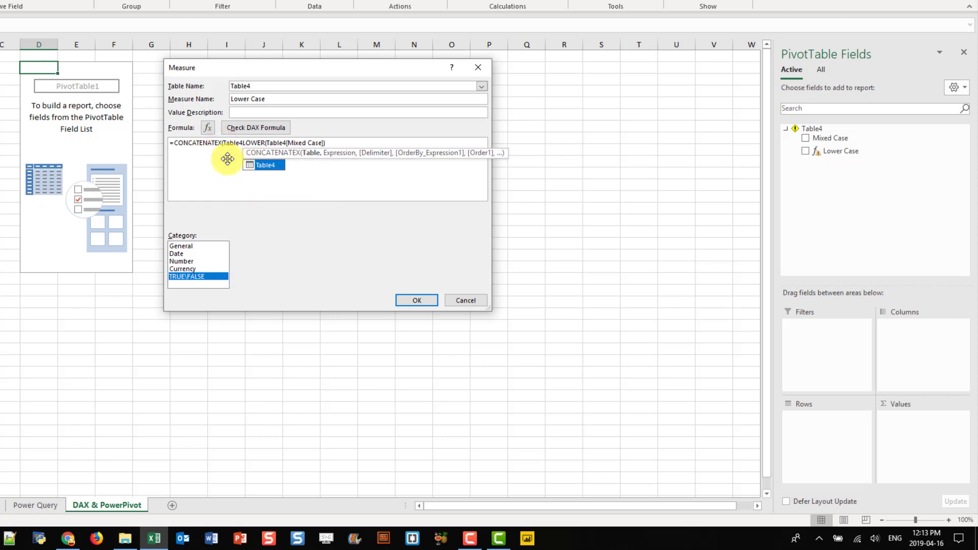
pyautogui.click(242, 143)
pyautogui.write(',')
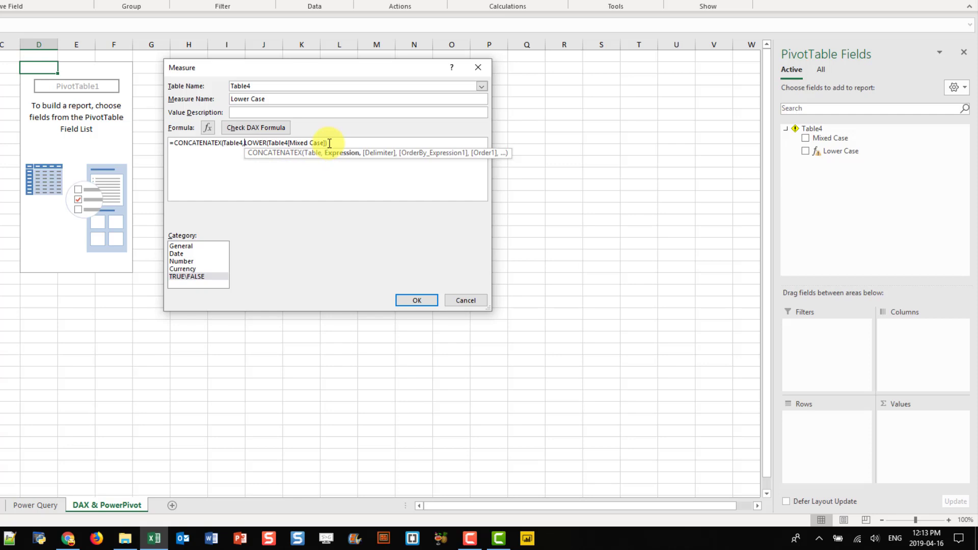
# Add ", " as the delimiter and close the CONCATENATEX parenthesis
pyautogui.click(329, 143)
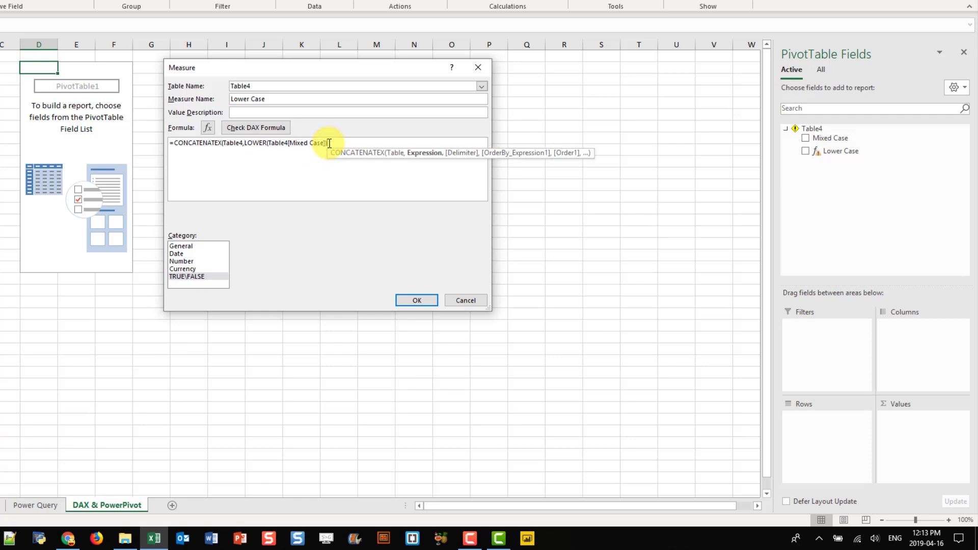
pyautogui.write(',')
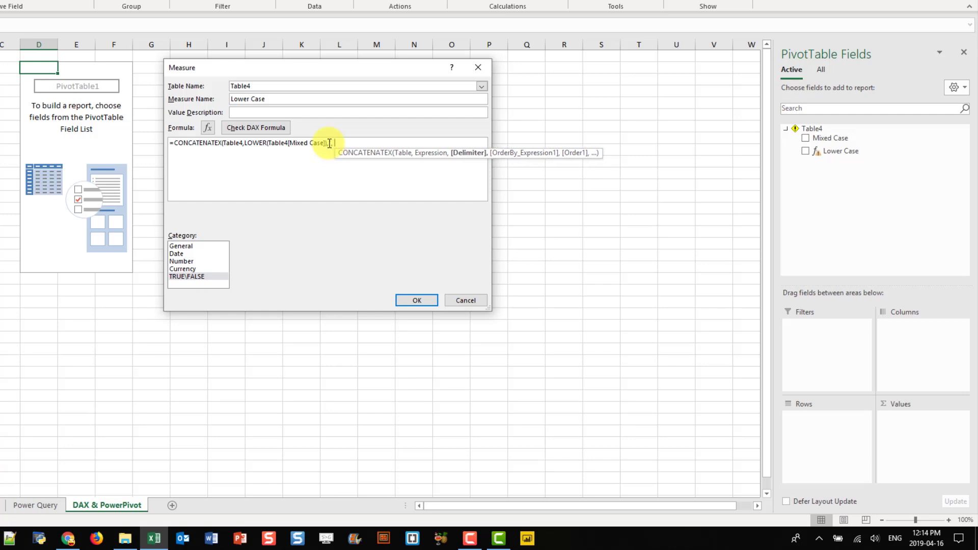
pyautogui.write('",')
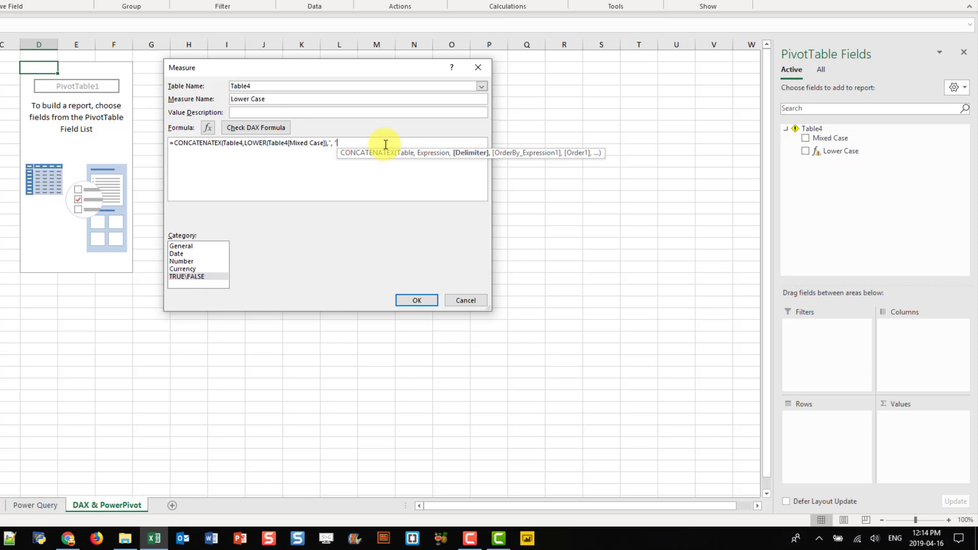
pyautogui.write(')')
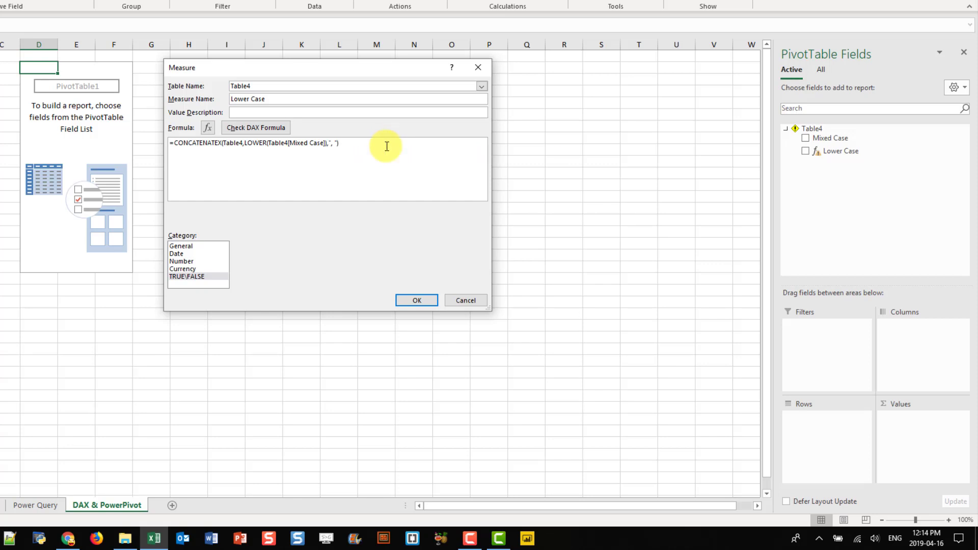
# Save the measure as General and add Lower Case to the pivot Values
pyautogui.click(208, 246)
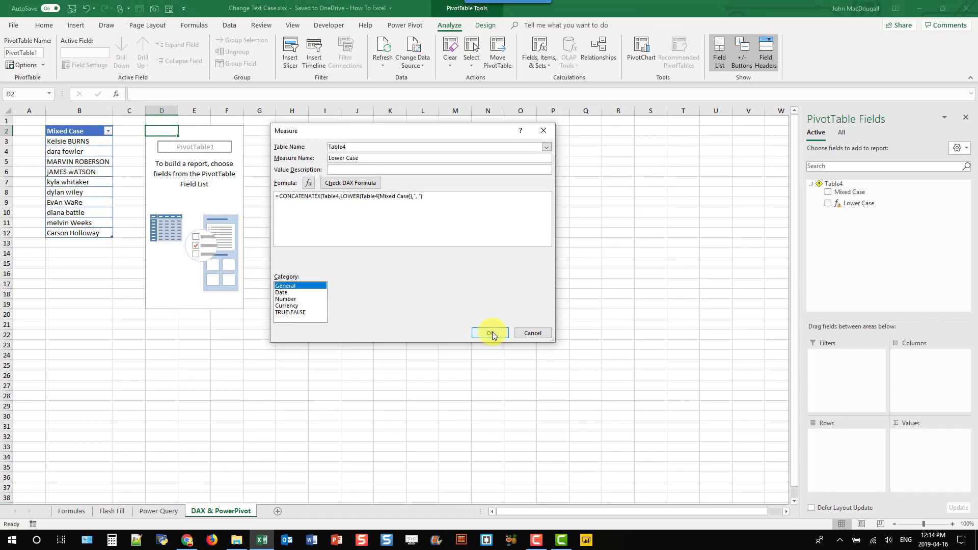
pyautogui.click(491, 333)
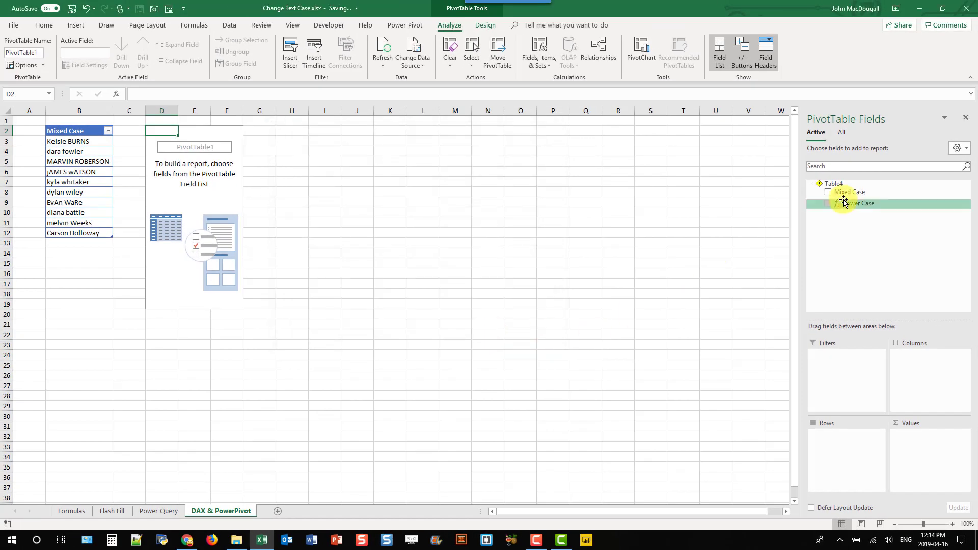
pyautogui.moveTo(873, 204)
pyautogui.moveTo(868, 205); pyautogui.dragTo(927, 453)
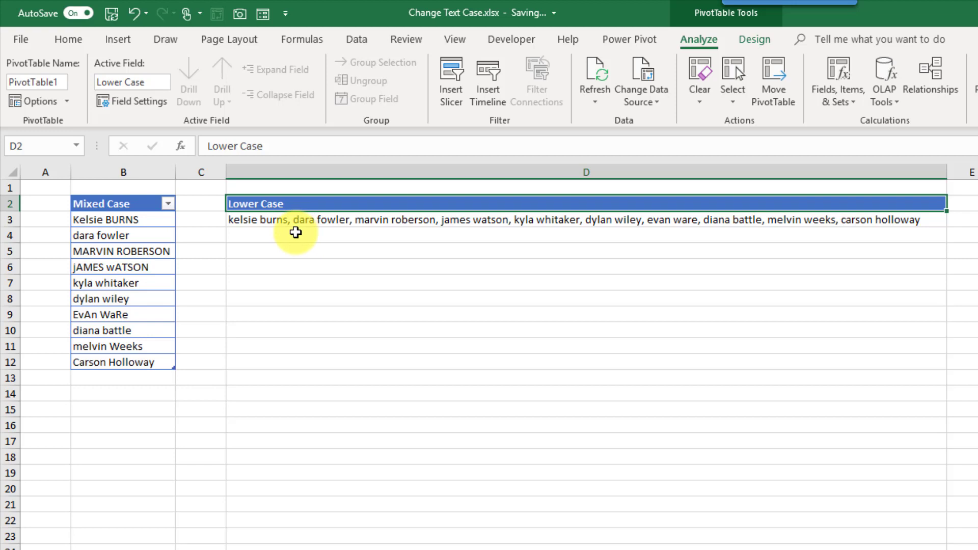
pyautogui.click(257, 220)
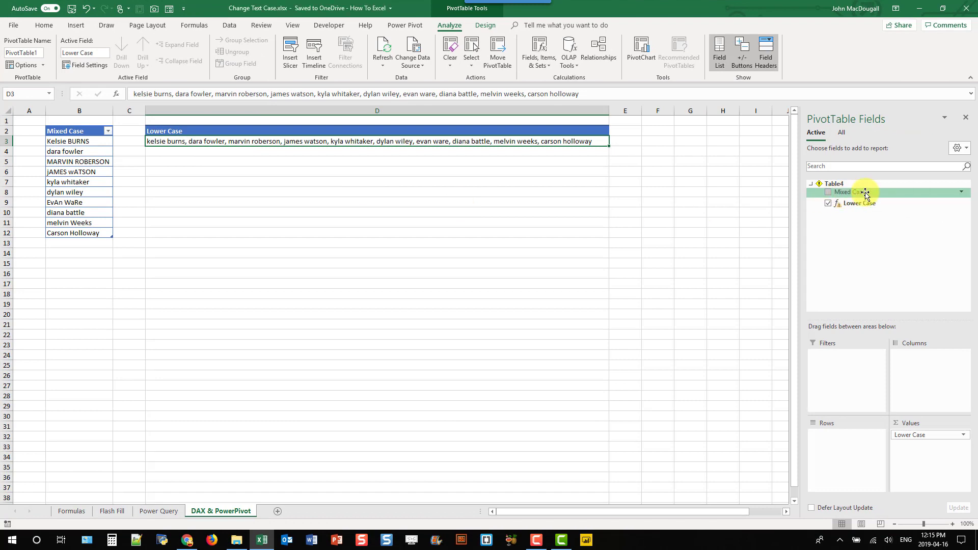
# Put Mixed Case into Rows and check the lower-case values for each name
pyautogui.moveTo(875, 194); pyautogui.dragTo(844, 448)
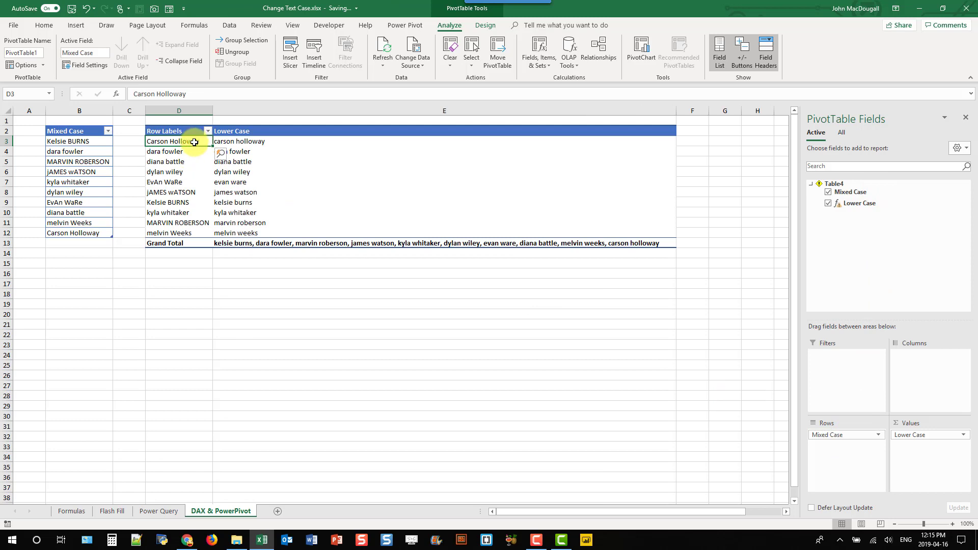
pyautogui.click(220, 143)
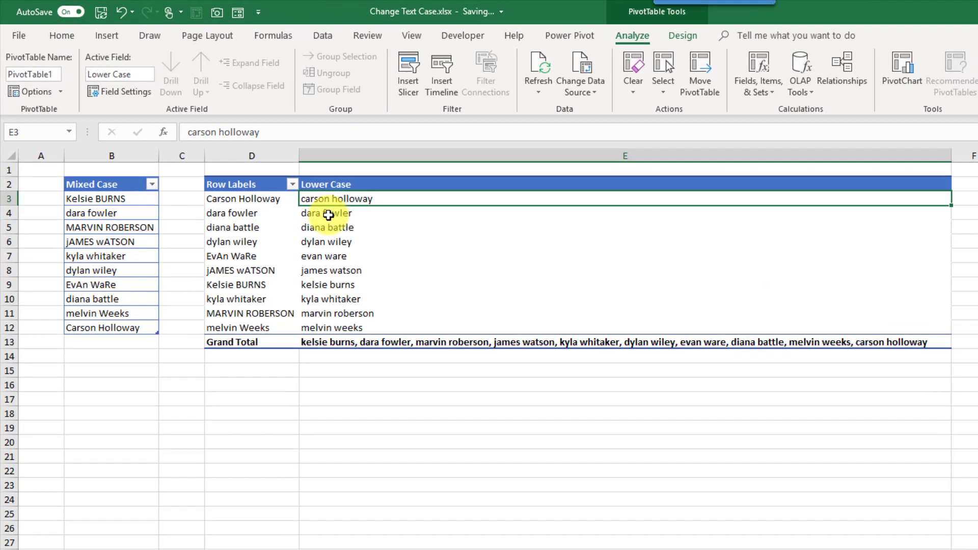
pyautogui.click(257, 169)
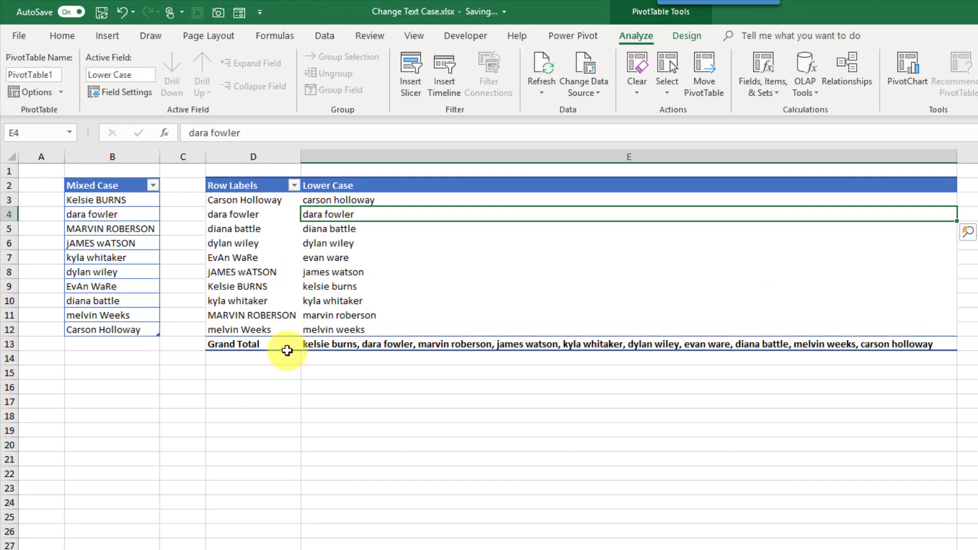
pyautogui.click(330, 342)
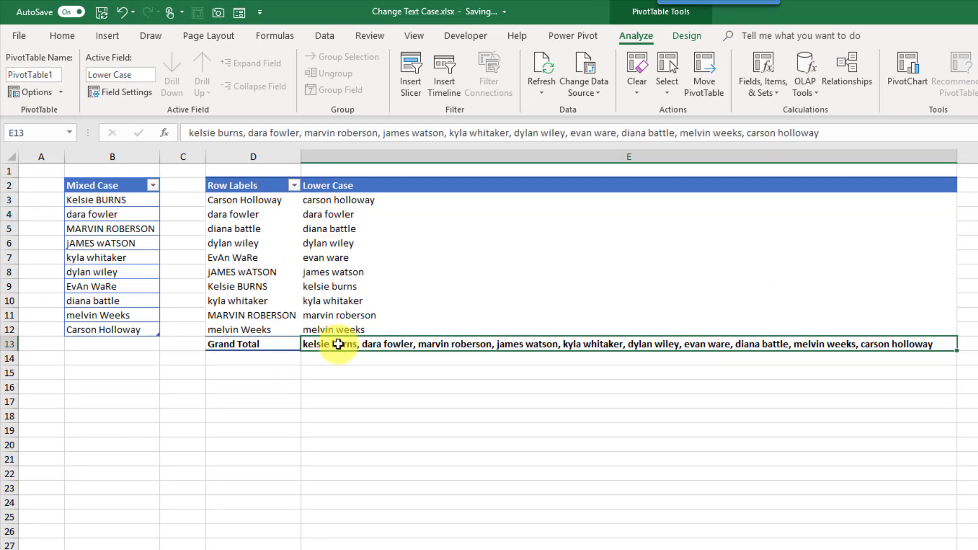
# Turn Grand Totals off for rows and columns and verify the individual lower-case results
pyautogui.click(688, 37)
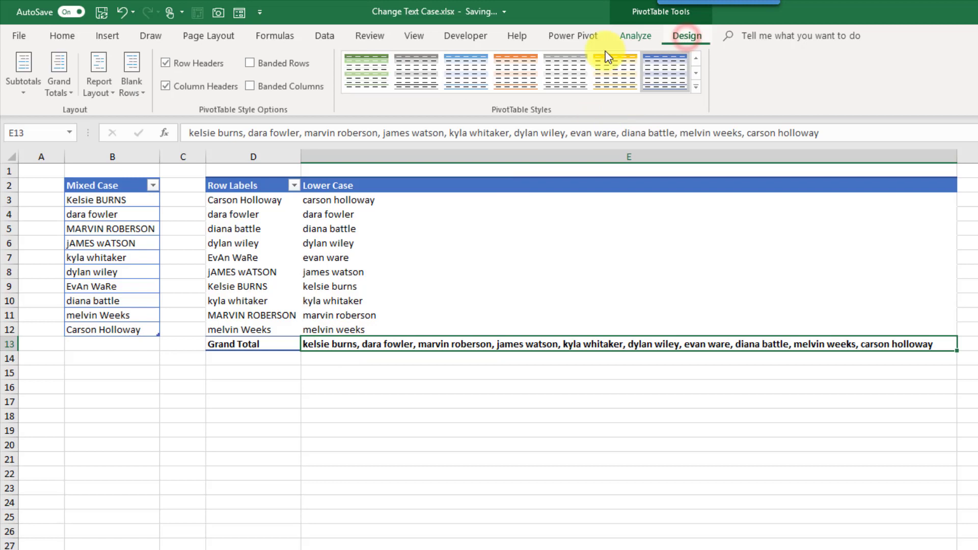
pyautogui.click(62, 86)
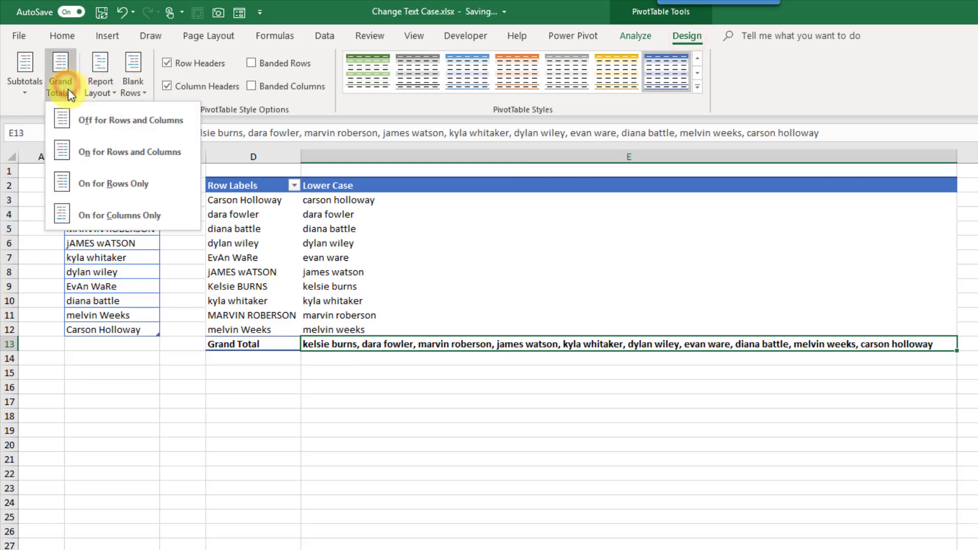
pyautogui.click(93, 120)
pyautogui.moveTo(291, 200); pyautogui.dragTo(323, 334)
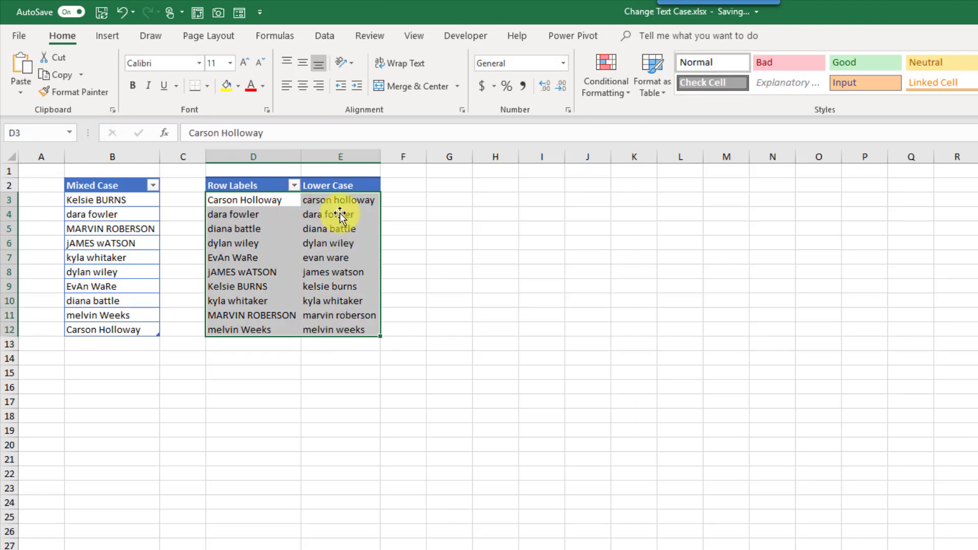
pyautogui.click(339, 198)
pyautogui.click(346, 215)
pyautogui.click(350, 229)
pyautogui.click(349, 247)
pyautogui.click(345, 258)
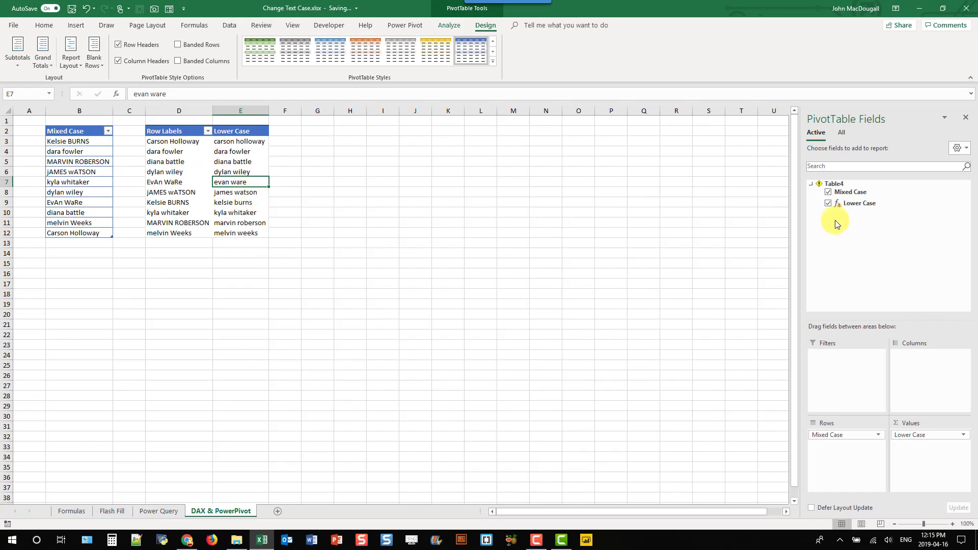
# Copy the Lower Case measure's formula text from its editor without changing it
pyautogui.rightClick(858, 204)
pyautogui.click(851, 208)
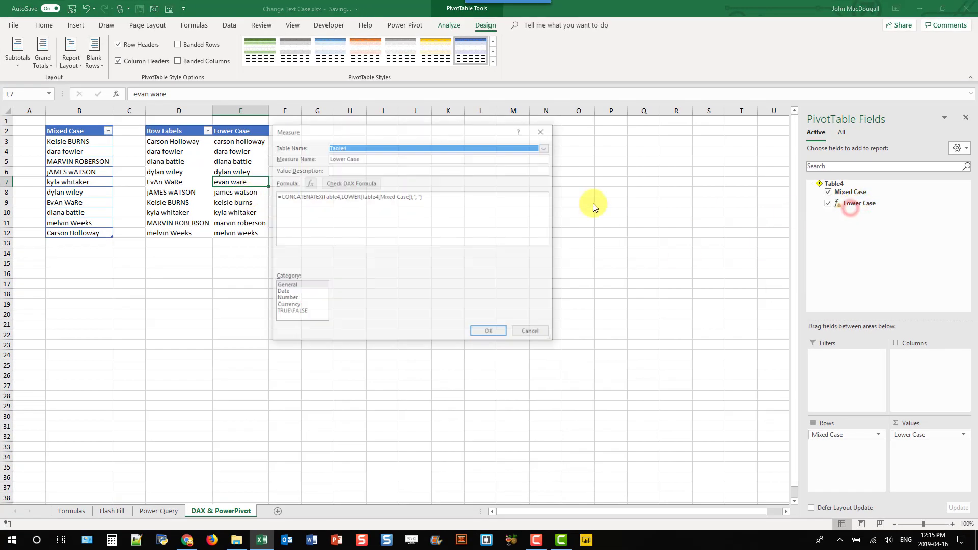
pyautogui.moveTo(443, 198); pyautogui.dragTo(279, 198)
pyautogui.hotkey('ctrl', 'c')
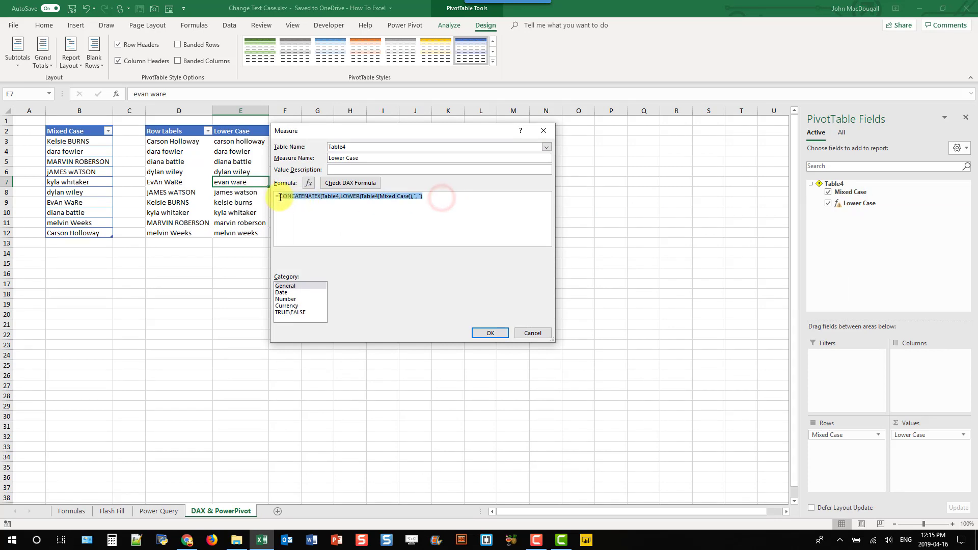
pyautogui.click(532, 333)
# Start a new Table4 measure named 'Upper Case' and paste in the copied formula
pyautogui.rightClick(859, 184)
pyautogui.click(840, 192)
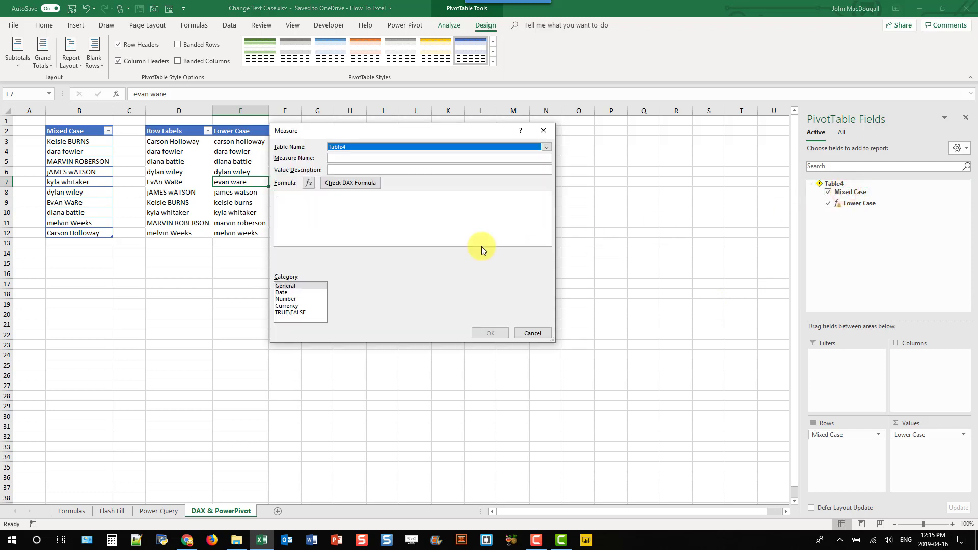
pyautogui.click(354, 159)
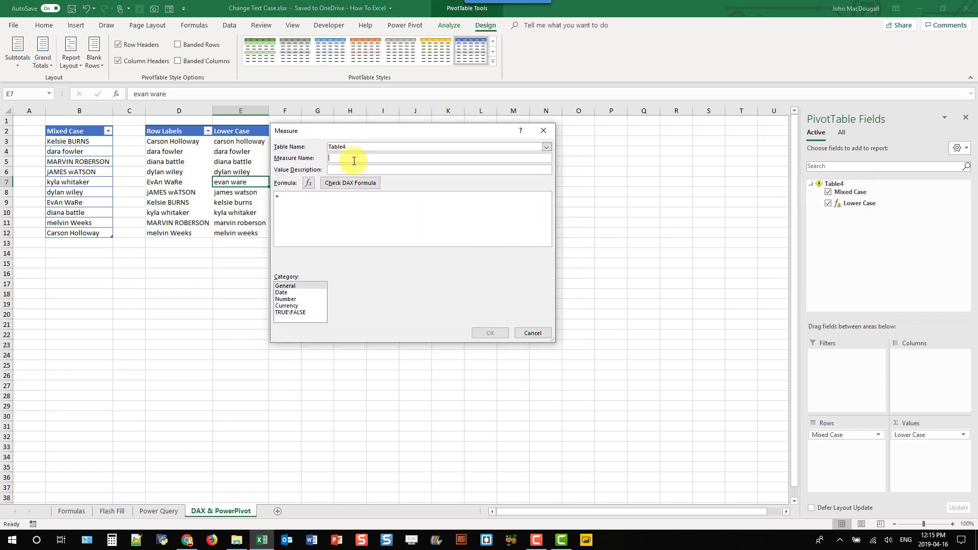
pyautogui.write('Upper Case')
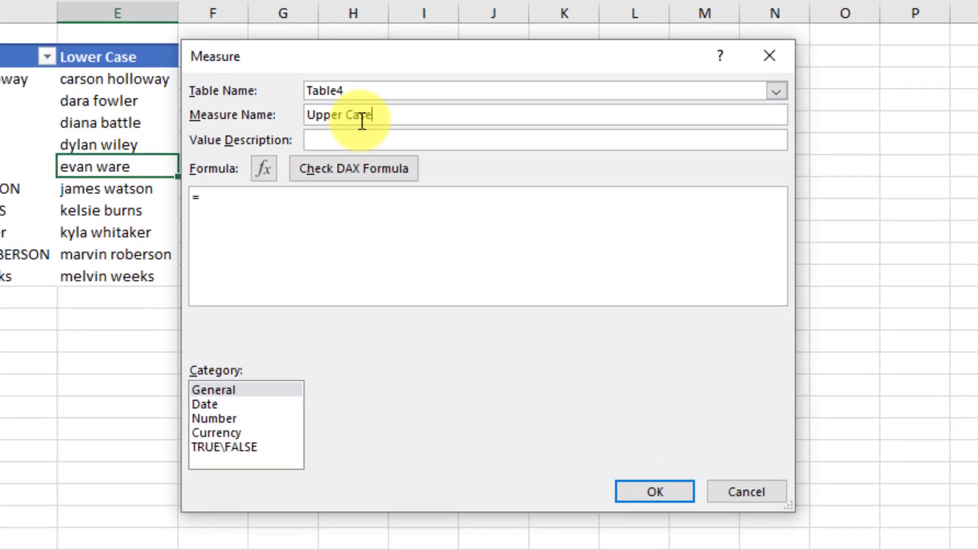
pyautogui.click(273, 209)
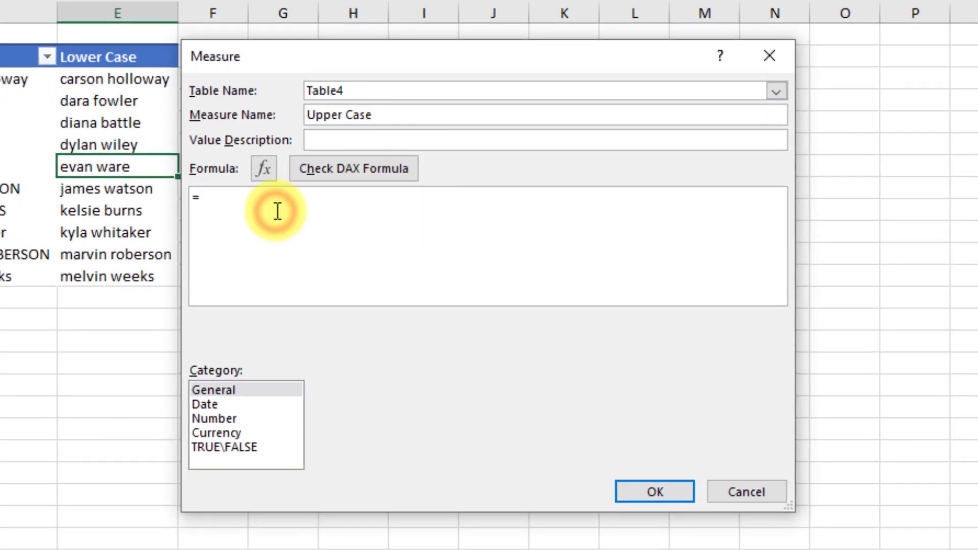
pyautogui.hotkey('ctrl', 'v')
# Replace LOWER with UPPER in the formula and save the measure as General
pyautogui.click(346, 198)
pyautogui.doubleClick(346, 197)
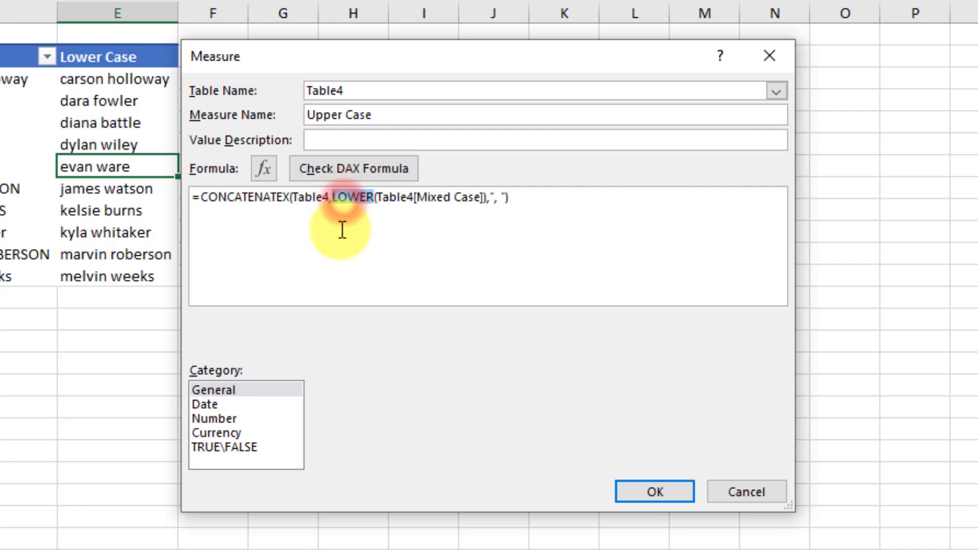
pyautogui.write('UPPER')
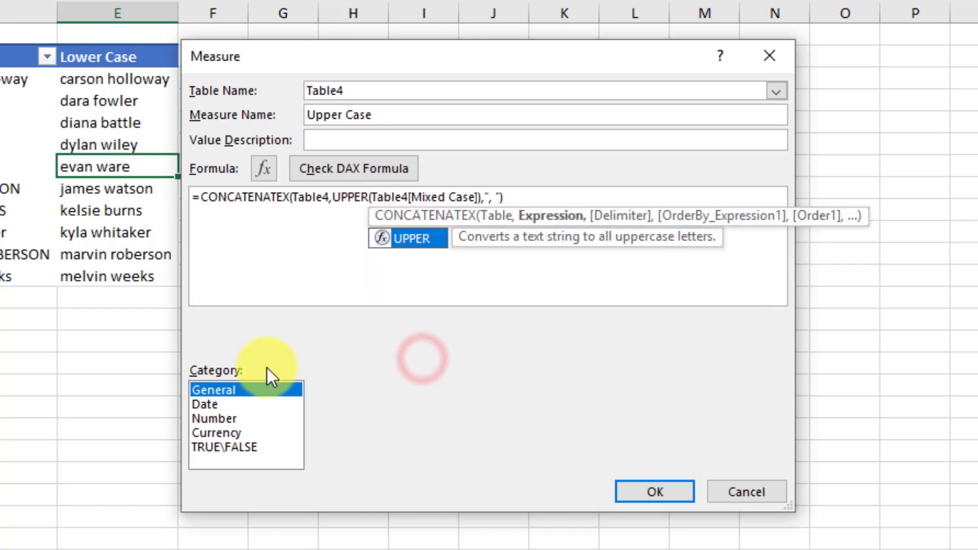
pyautogui.click(264, 388)
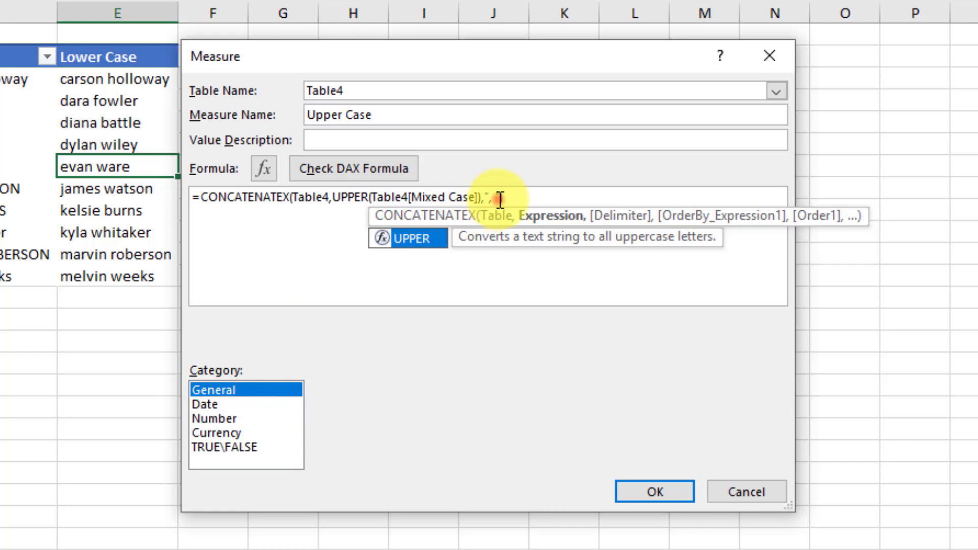
pyautogui.click(497, 197)
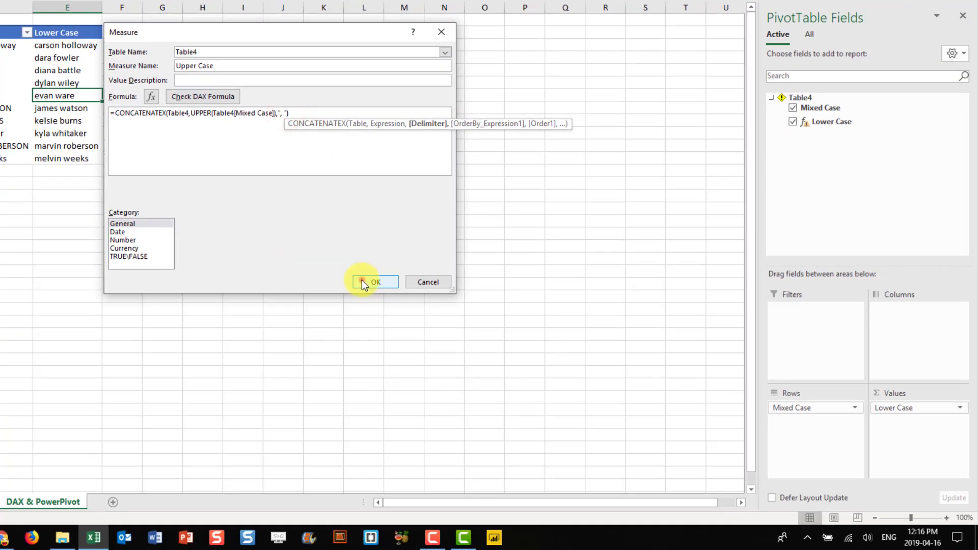
pyautogui.click(363, 281)
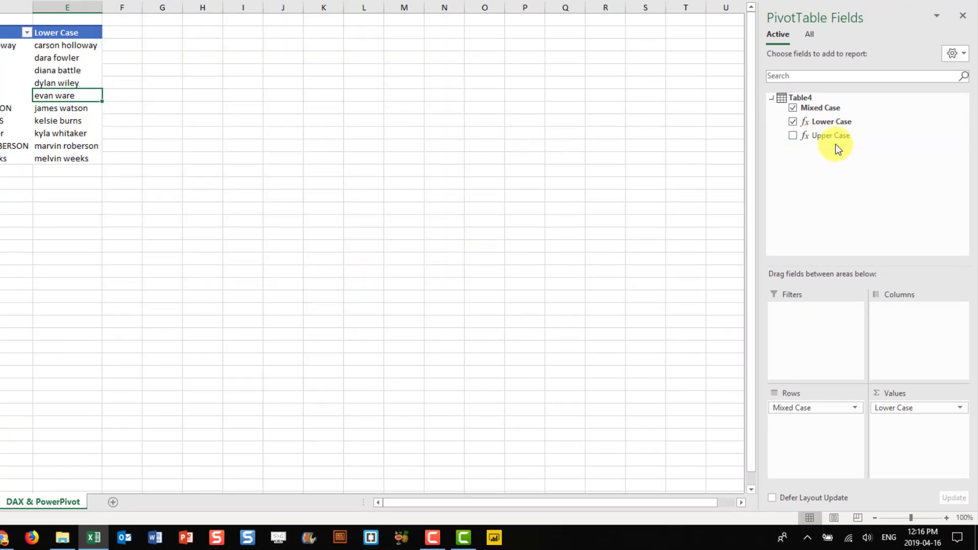
# Add Upper Case to the pivot Values and select a cell in the PivotTable
pyautogui.moveTo(830, 140); pyautogui.dragTo(917, 454)
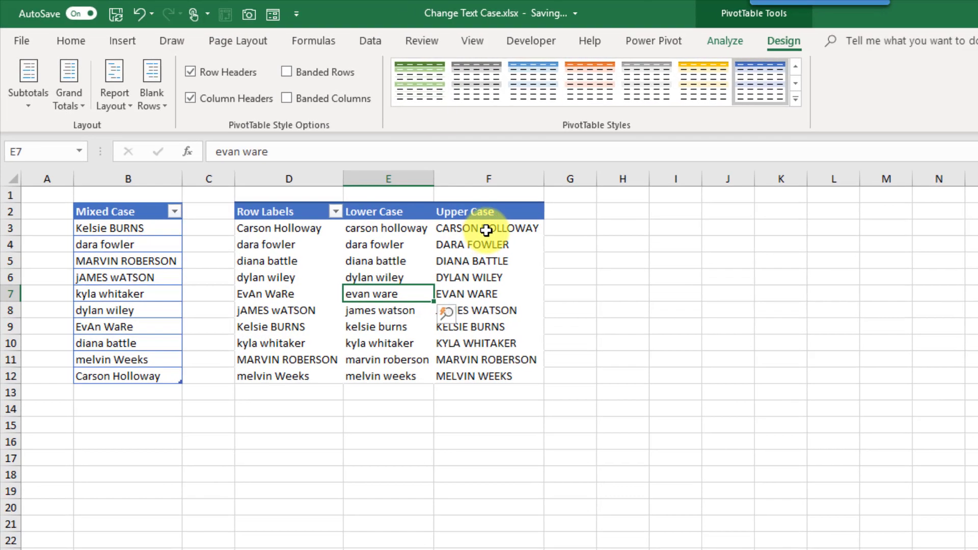
pyautogui.click(302, 141)
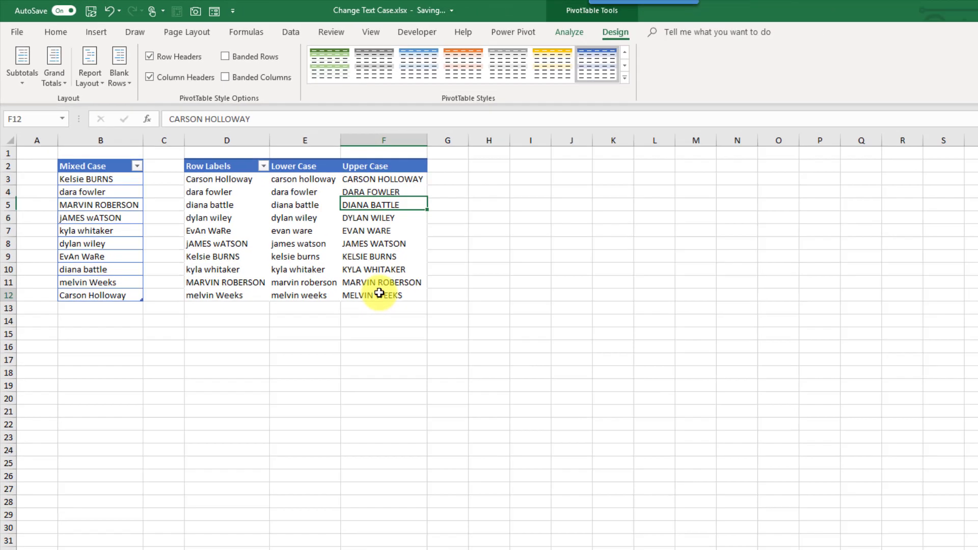
pyautogui.click(480, 377)
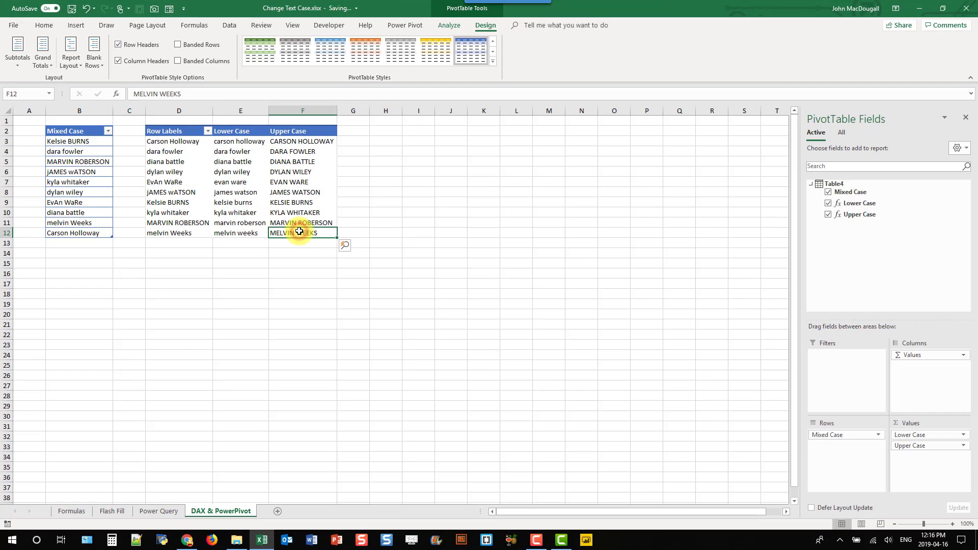
pyautogui.rightClick(836, 184)
pyautogui.click(837, 190)
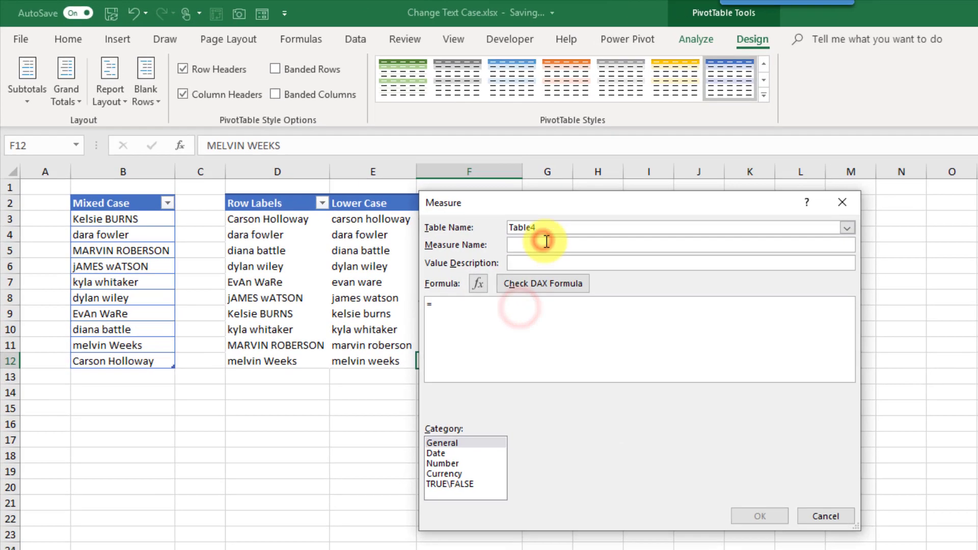
pyautogui.click(423, 189)
pyautogui.write('Proper')
pyautogui.press('Tab')
pyautogui.press('Tab')
pyautogui.press('Tab')
pyautogui.press('Tab')
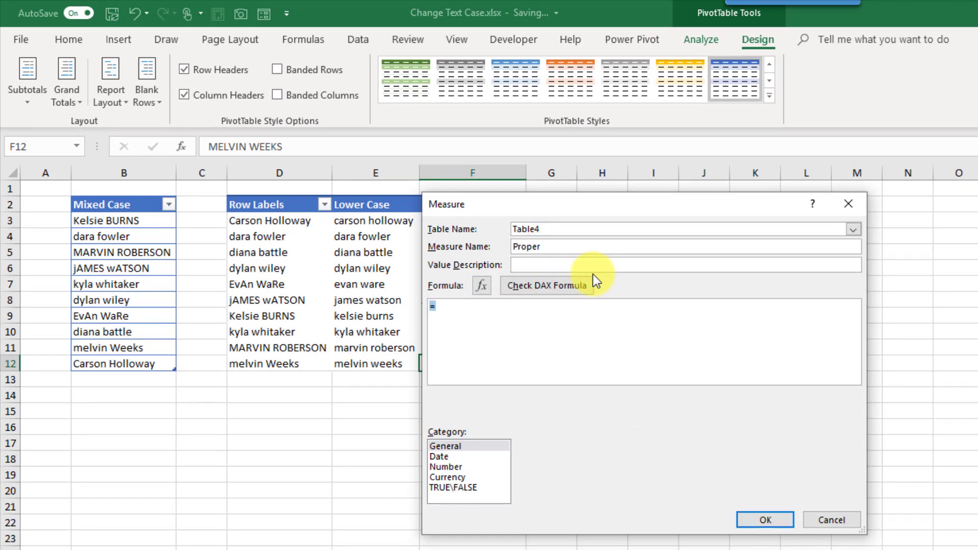
pyautogui.click(488, 308)
pyautogui.hotkey('ctrl', 'v')
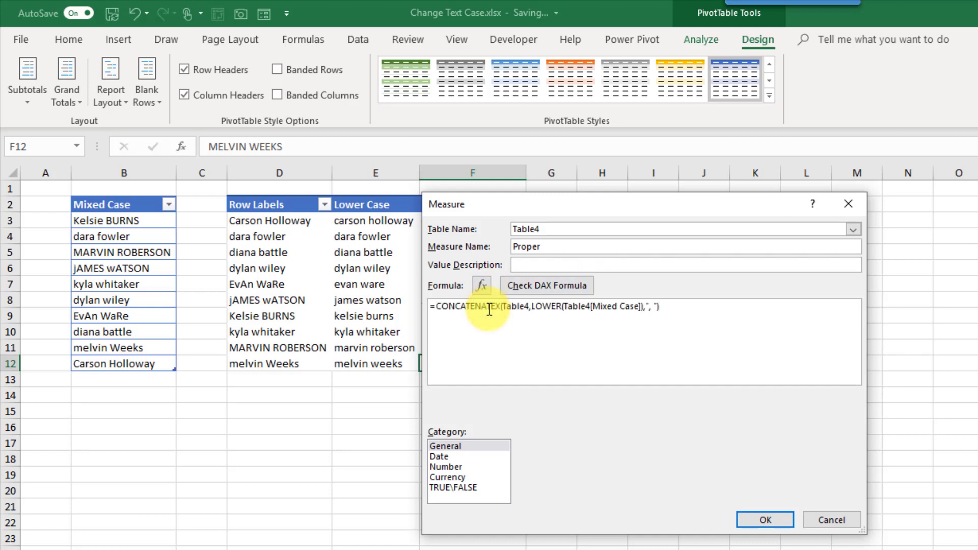
pyautogui.doubleClick(546, 306)
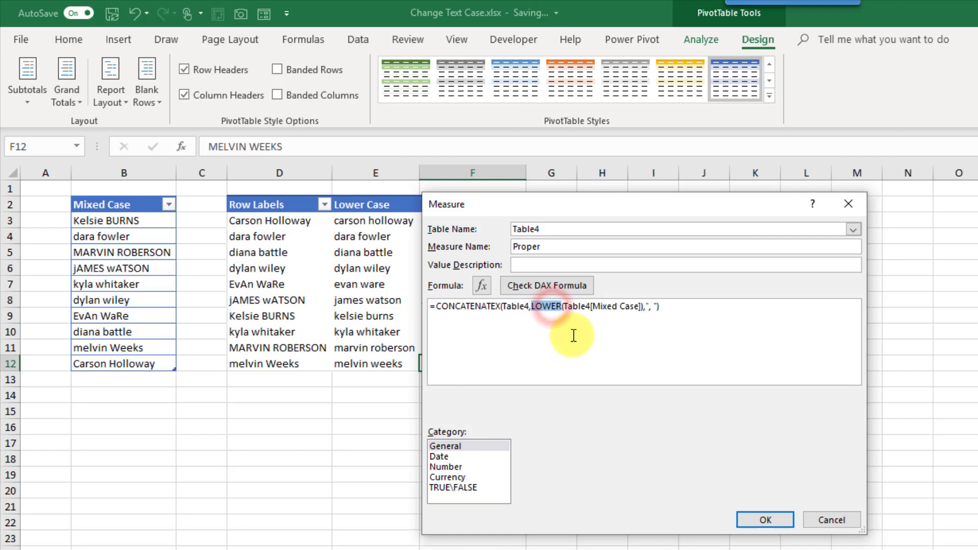
pyautogui.press('BackSpace')
pyautogui.write('pro')
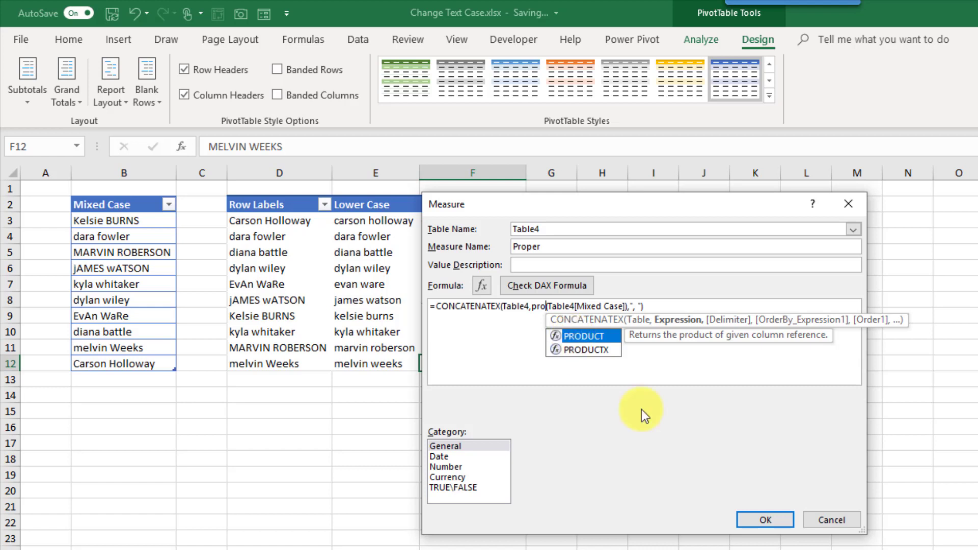
pyautogui.click(821, 516)
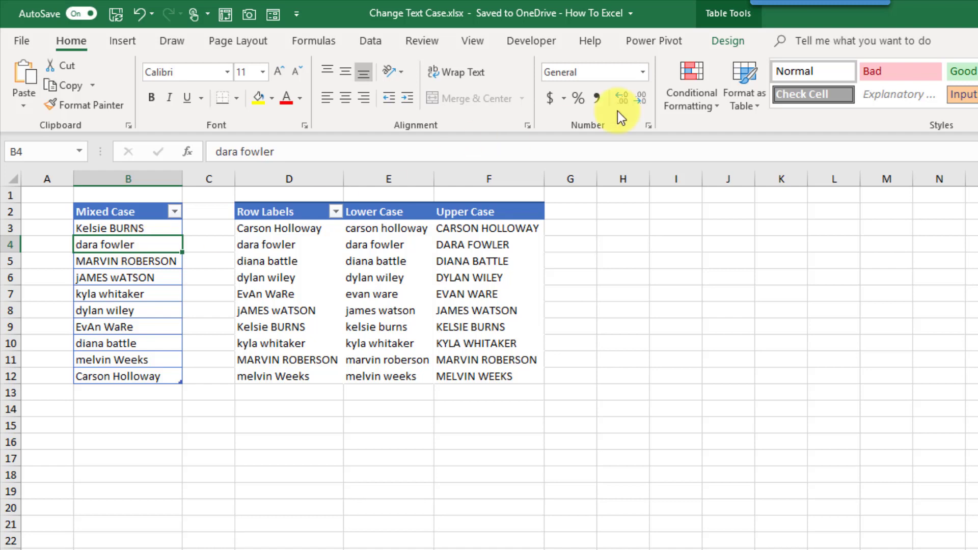
# Switch to the Power Pivot ribbon tab and open the Manage data model window
pyautogui.click(671, 41)
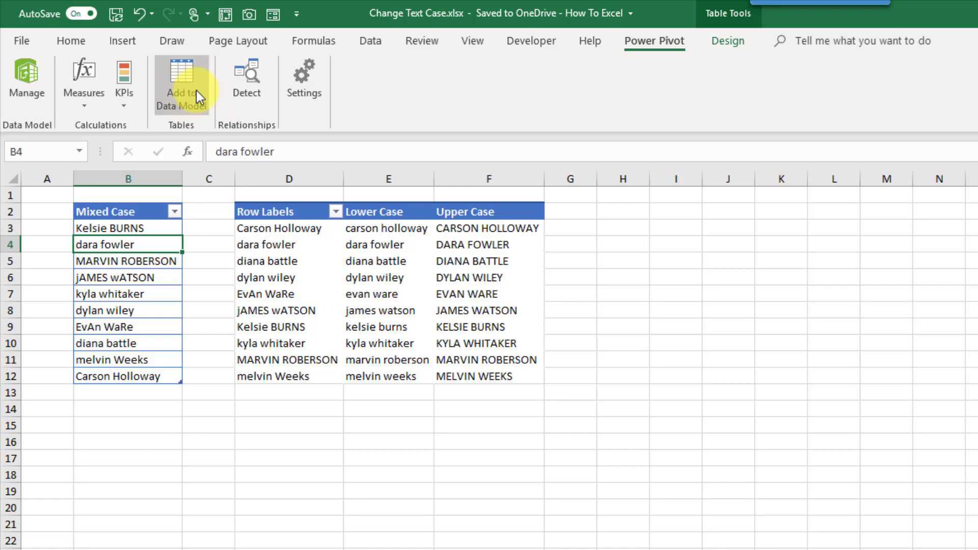
pyautogui.click(31, 91)
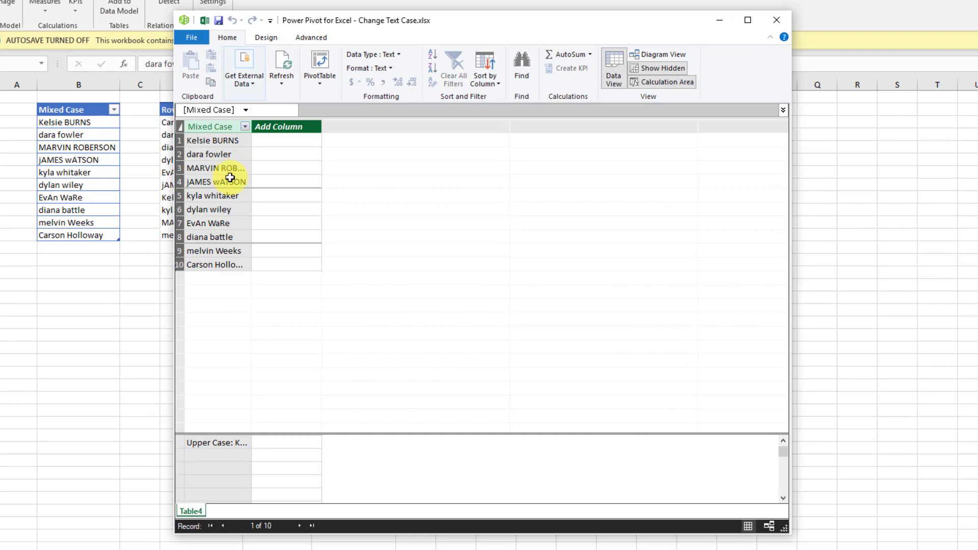
# Rename the empty Add Column header to 'Lower'
pyautogui.click(281, 125)
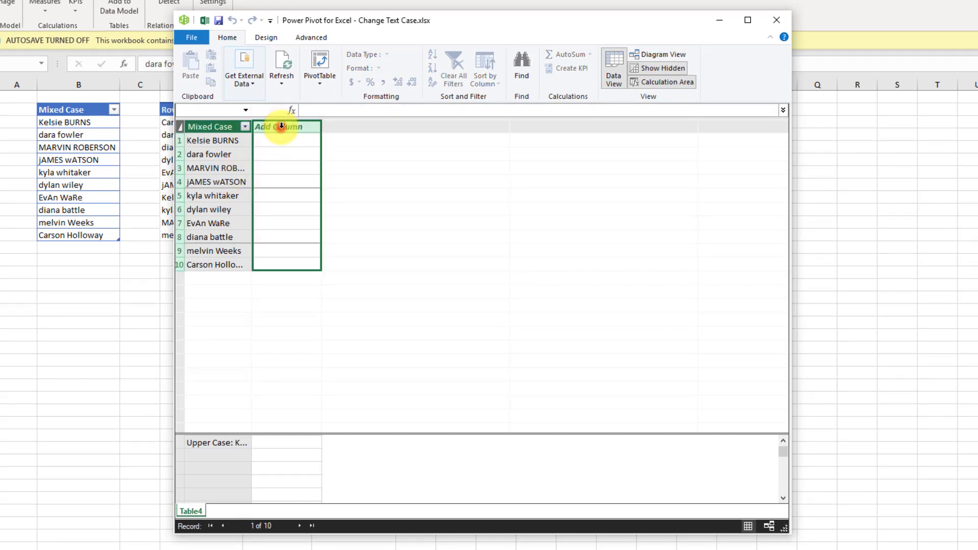
pyautogui.doubleClick(281, 125)
pyautogui.write('Lower')
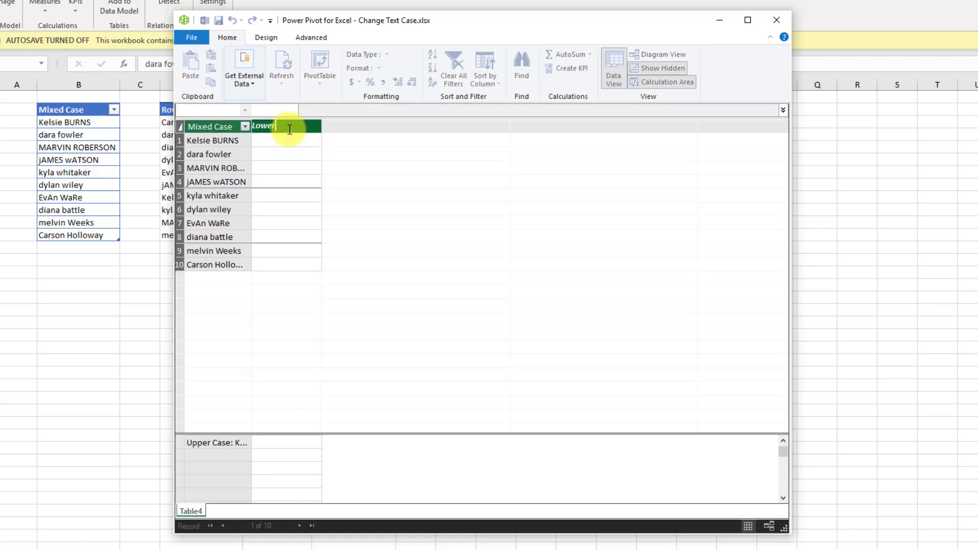
pyautogui.press('Return')
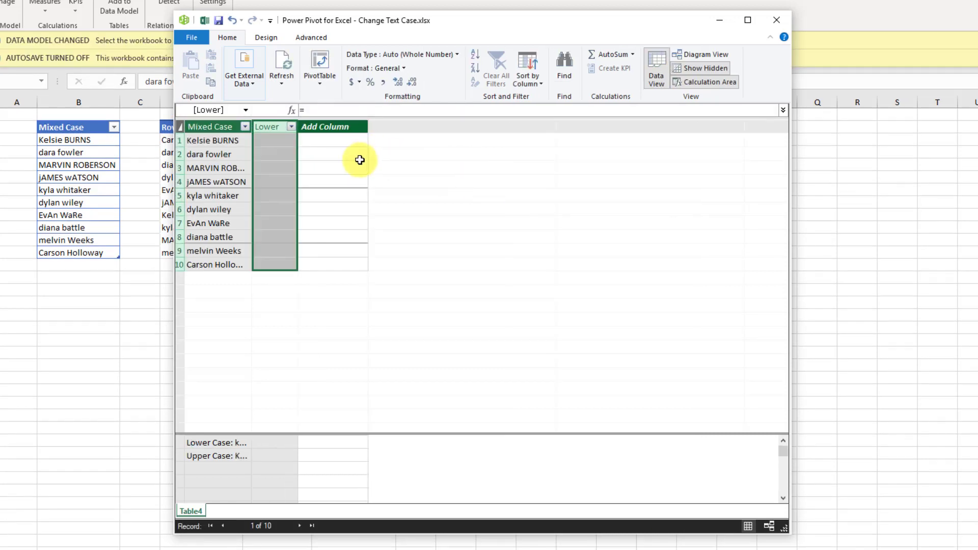
# Fill the Lower column with =LOWER(Table4[Mixed Case]) and widen it to show full names
pyautogui.click(289, 140)
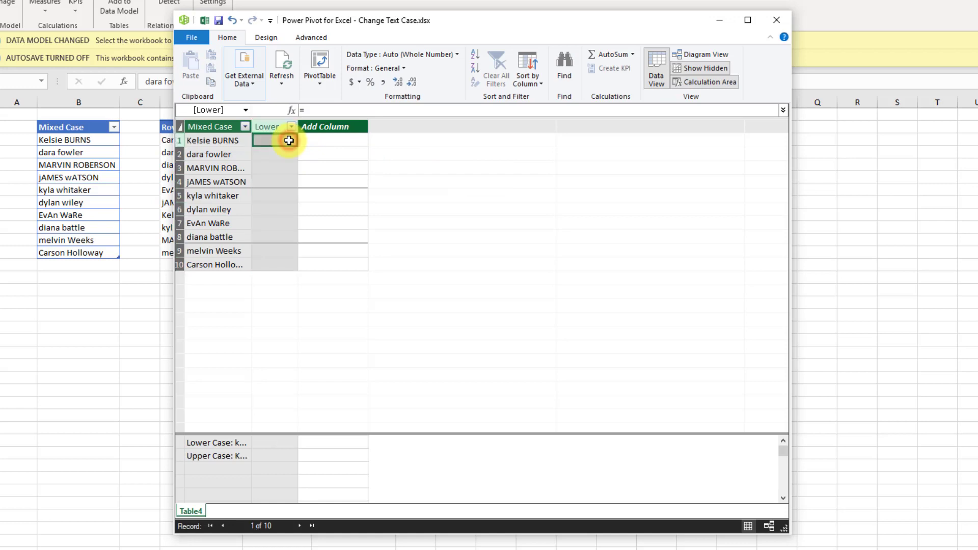
pyautogui.write('=')
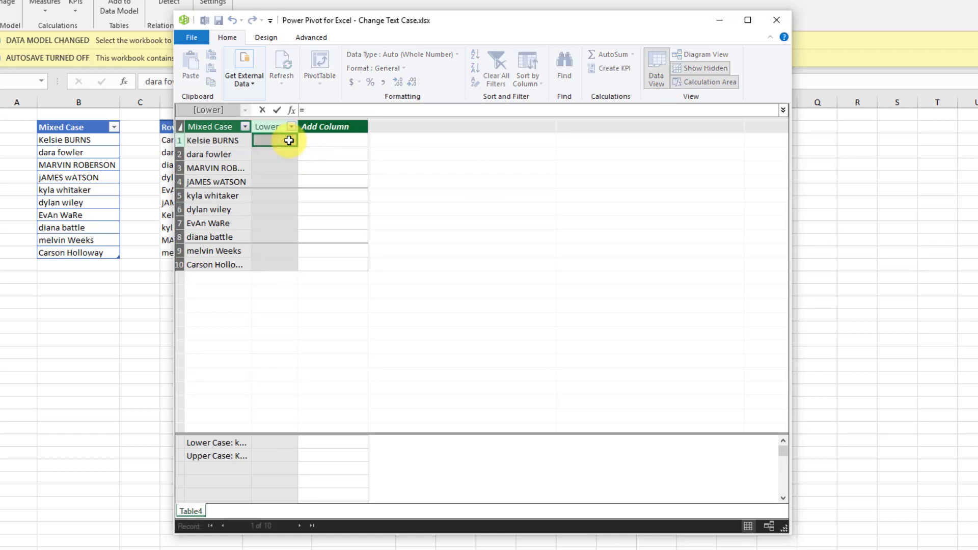
pyautogui.write('LOWER(')
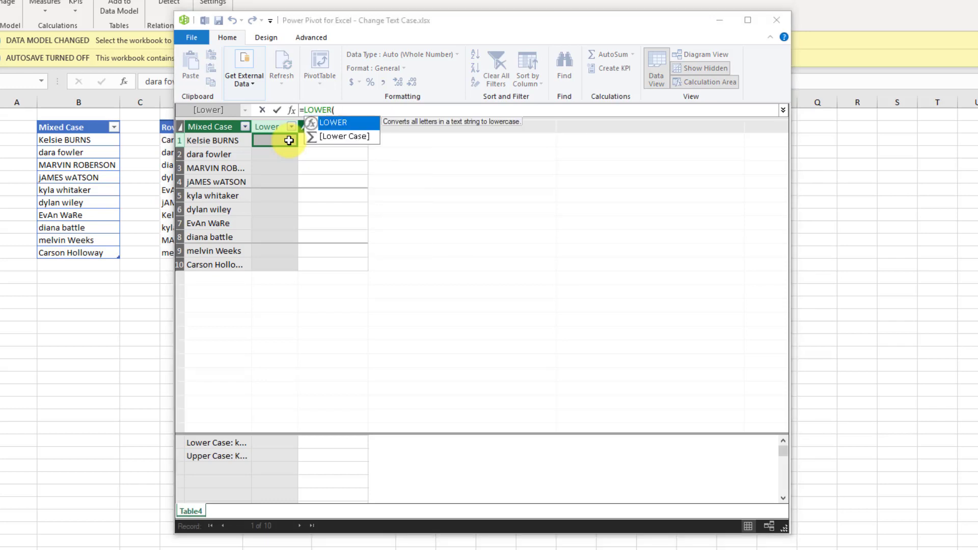
pyautogui.write('Table4')
pyautogui.click(226, 140)
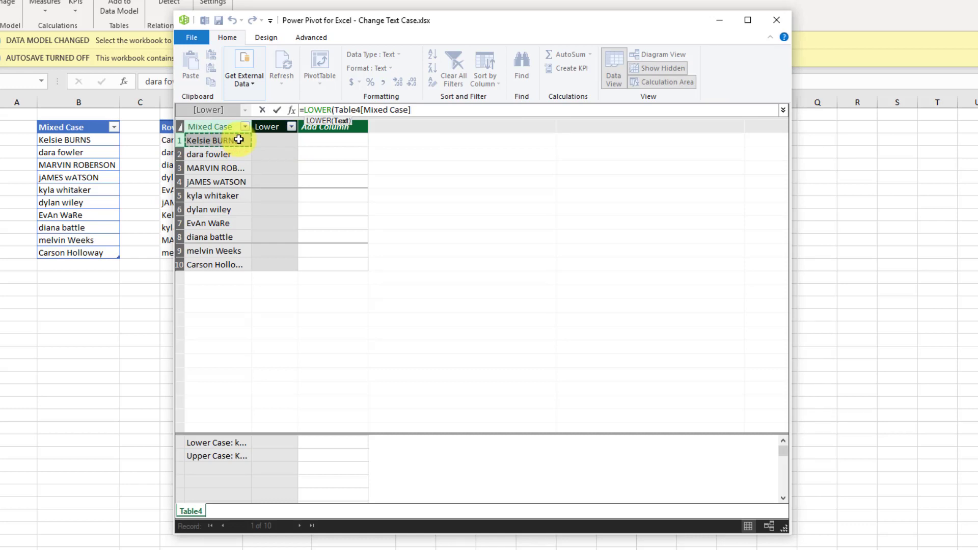
pyautogui.write(')')
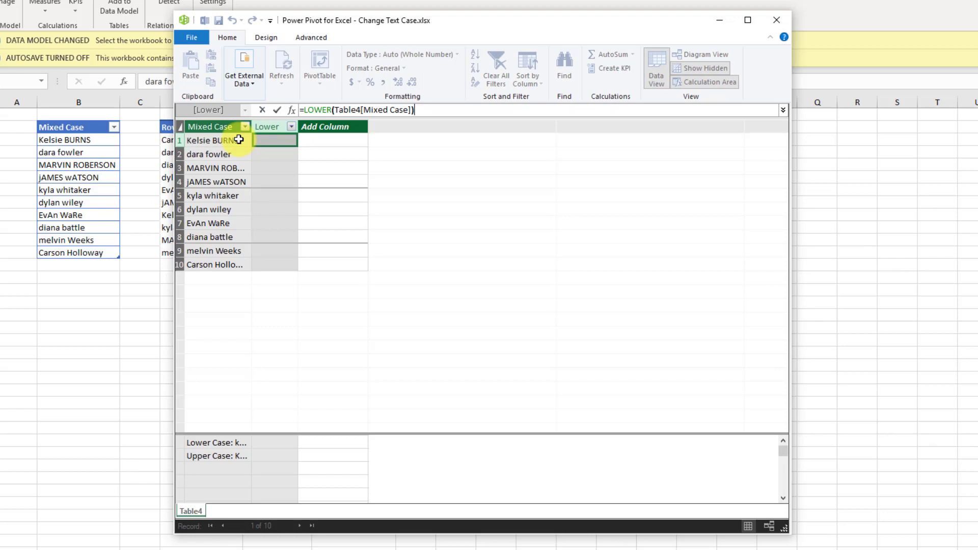
pyautogui.press('Return')
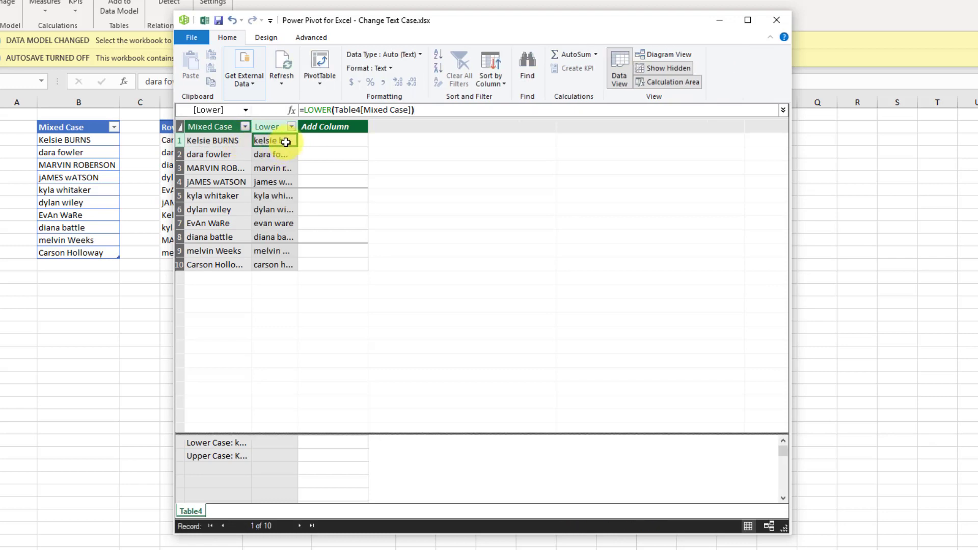
pyautogui.moveTo(298, 126); pyautogui.dragTo(341, 126)
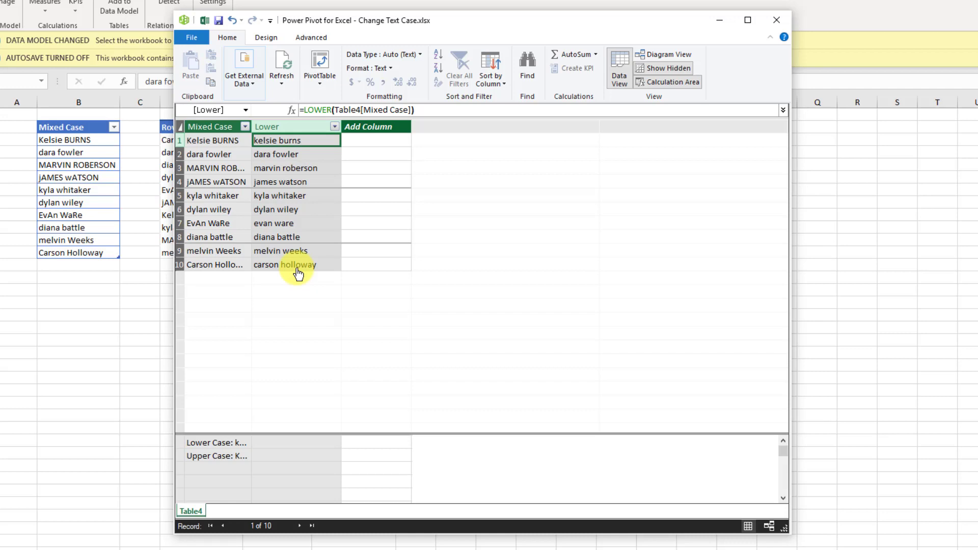
# Name the empty column after Lower 'Upper' in Power Pivot's Table4
pyautogui.click(367, 126)
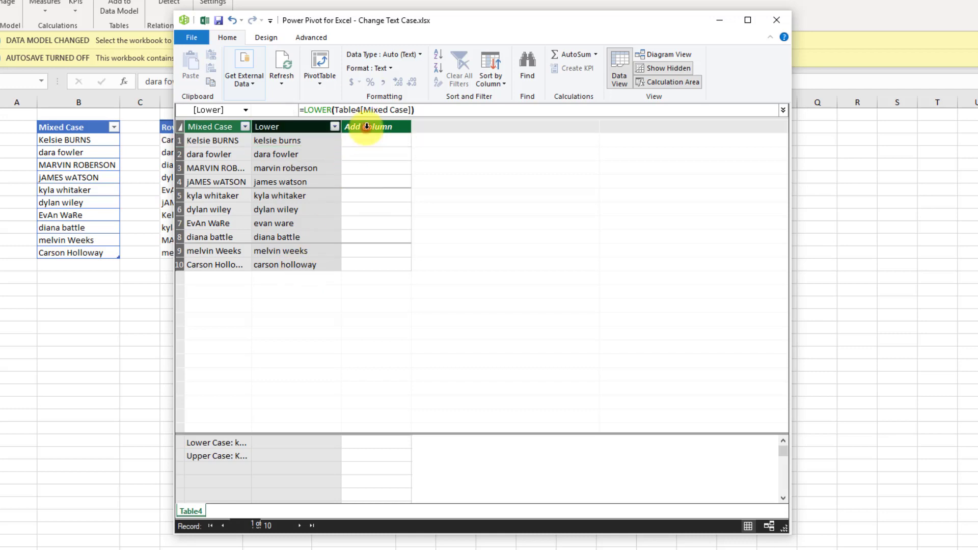
pyautogui.click(366, 127)
pyautogui.doubleClick(366, 126)
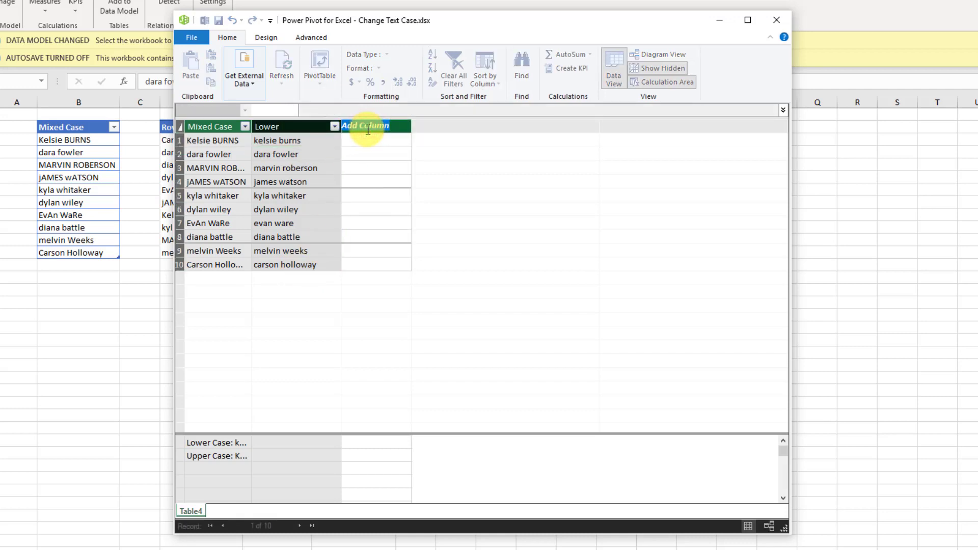
pyautogui.write('Upper')
pyautogui.press('Return')
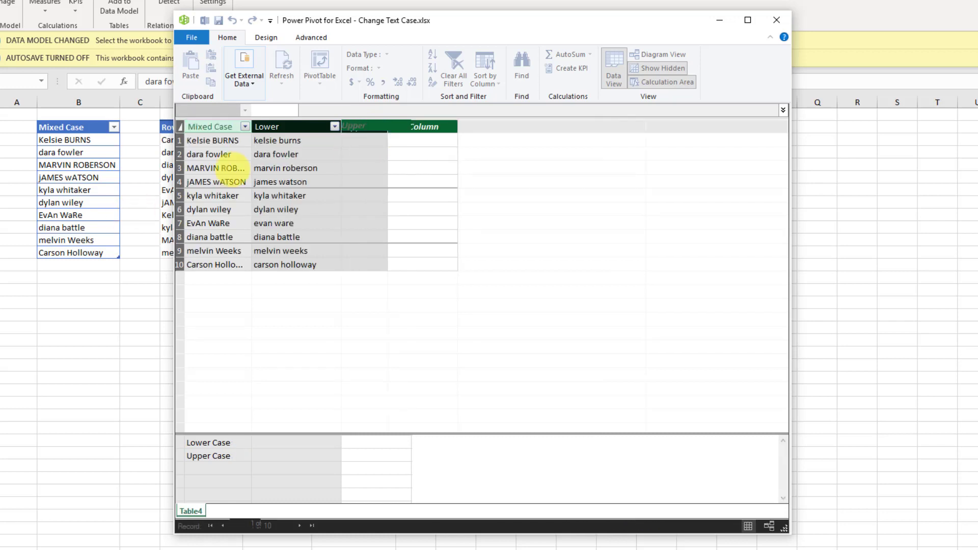
# Fill the Upper column with =UPPER(Table4[Mixed Case]) and widen it to show full names
pyautogui.click(375, 139)
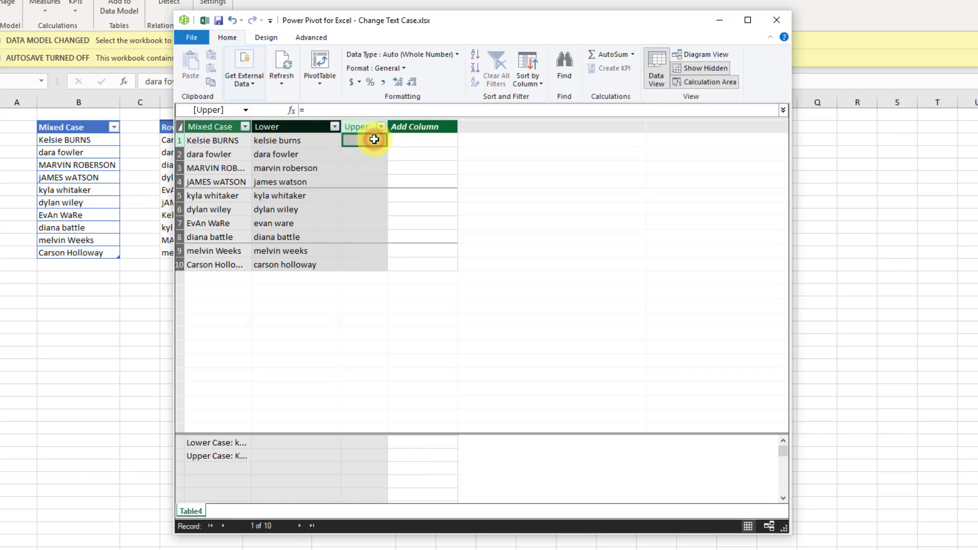
pyautogui.write('=upper')
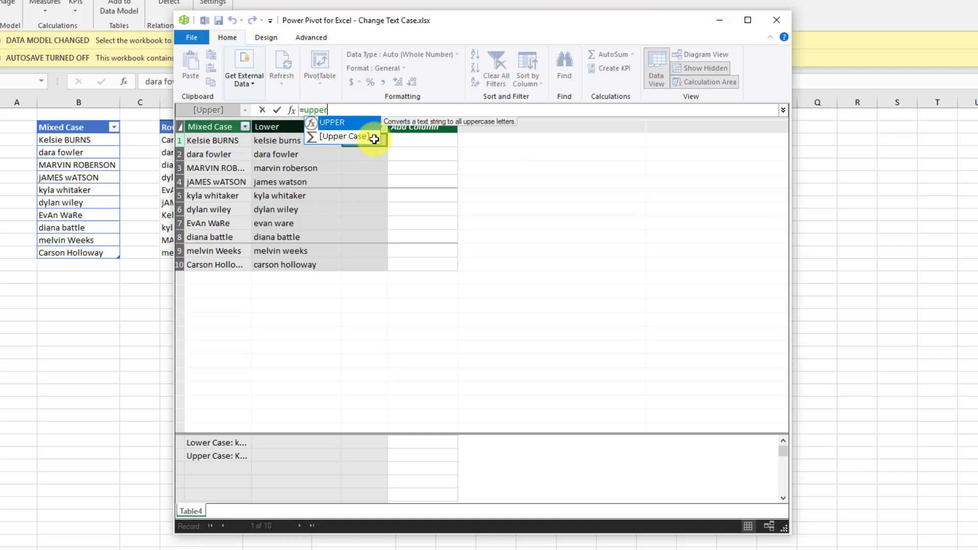
pyautogui.write('(')
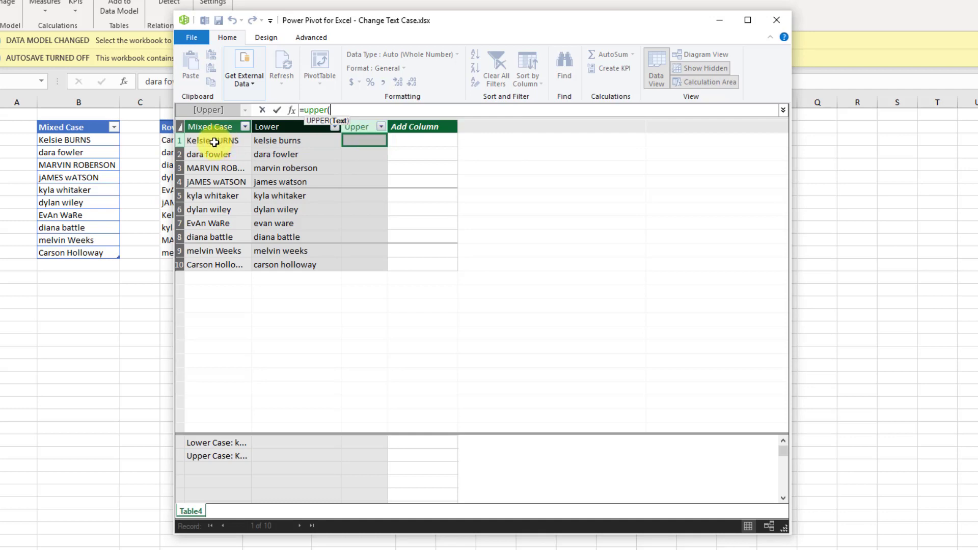
pyautogui.click(214, 142)
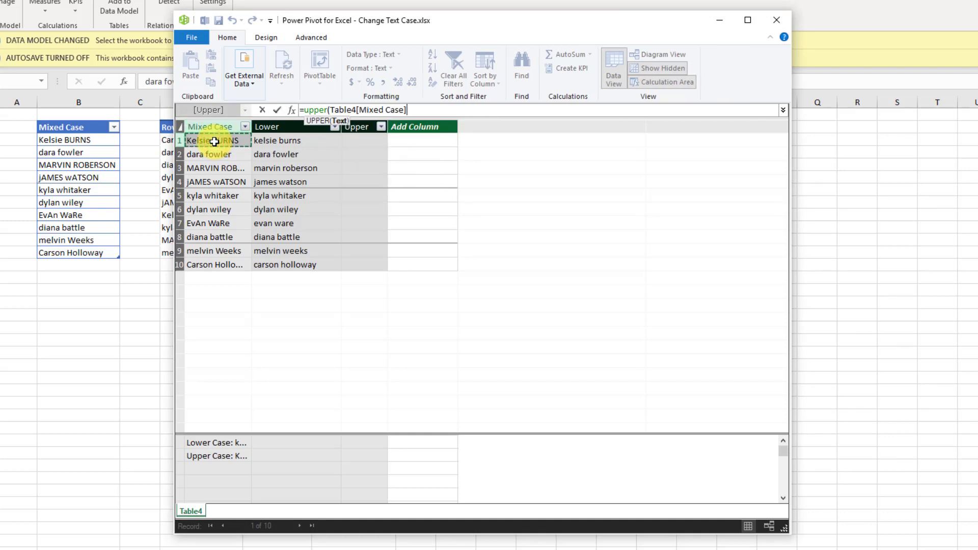
pyautogui.write(')')
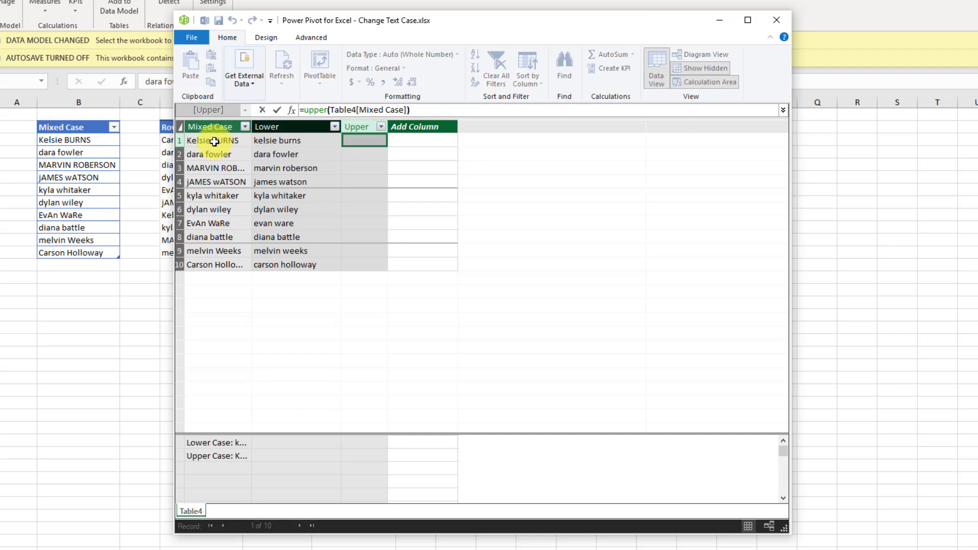
pyautogui.press('Return')
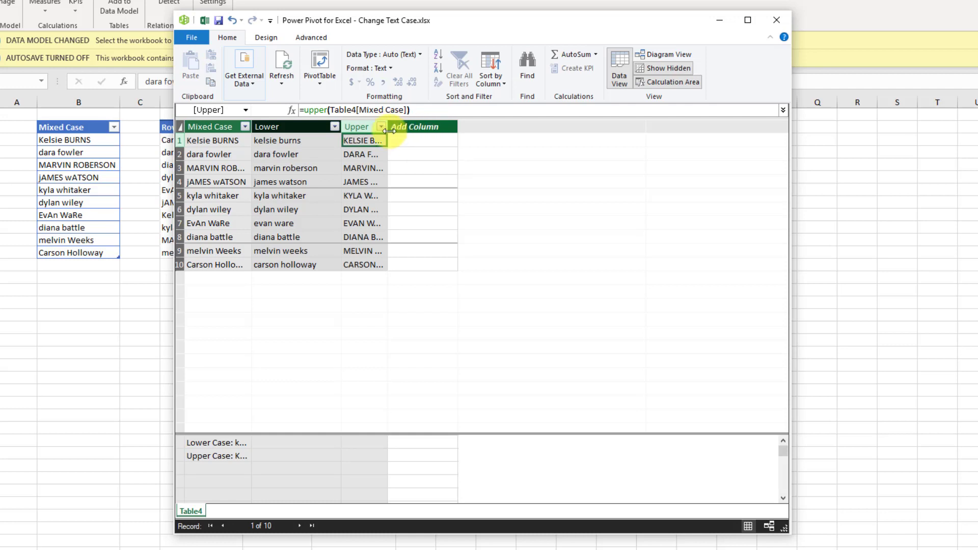
pyautogui.moveTo(388, 126); pyautogui.dragTo(432, 128)
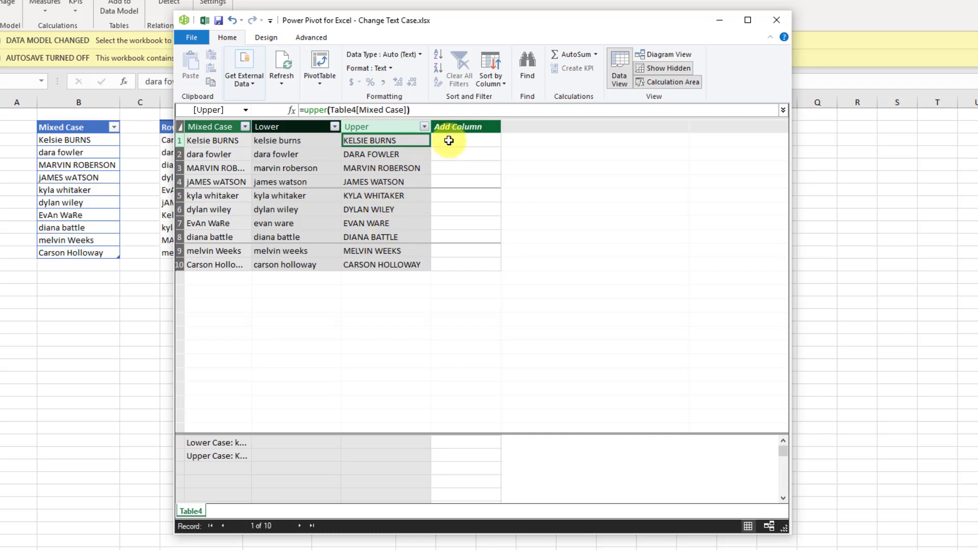
pyautogui.click(453, 126)
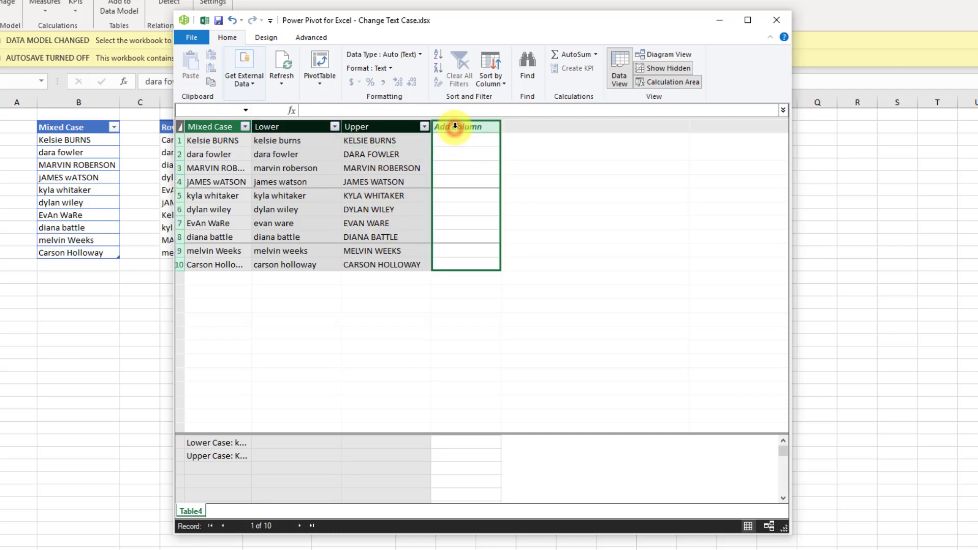
pyautogui.doubleClick(455, 127)
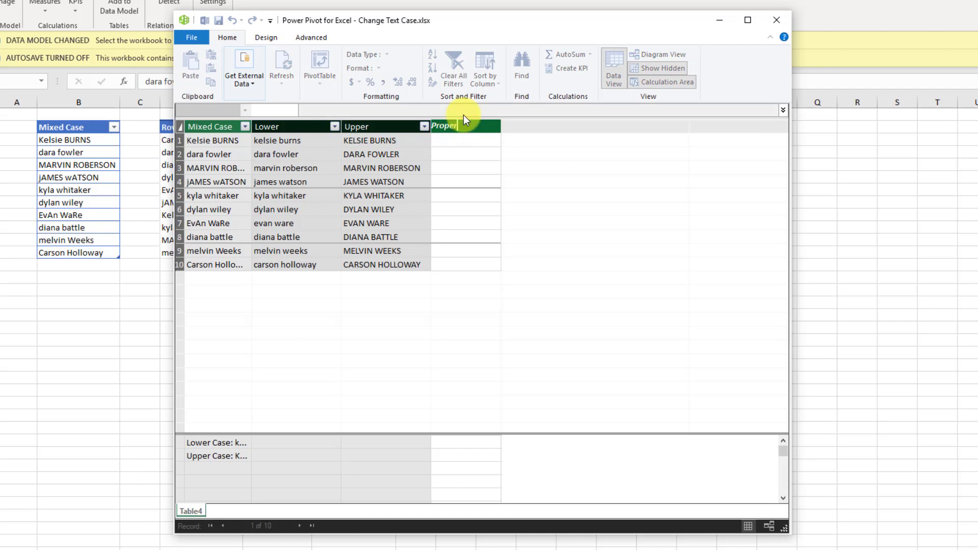
pyautogui.write('Proper')
pyautogui.press('Return')
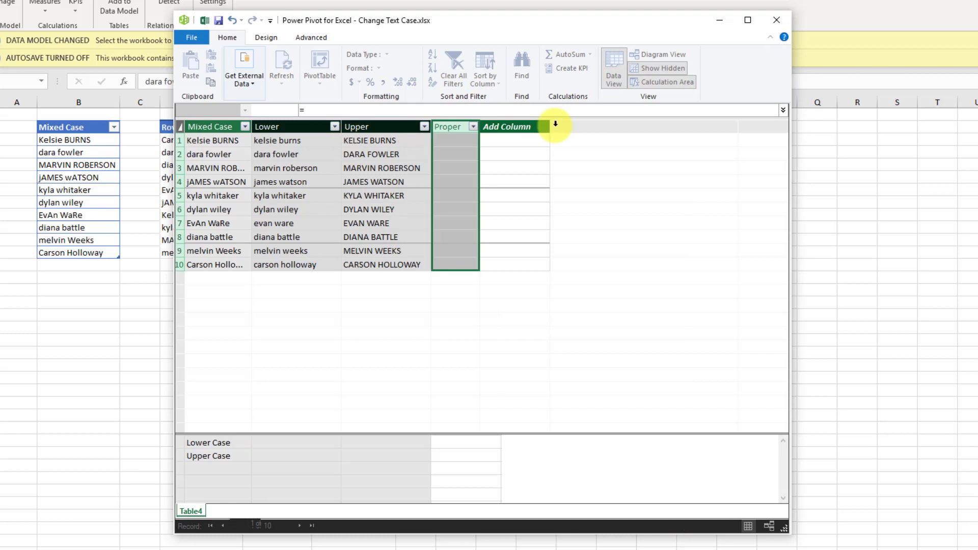
pyautogui.click(459, 139)
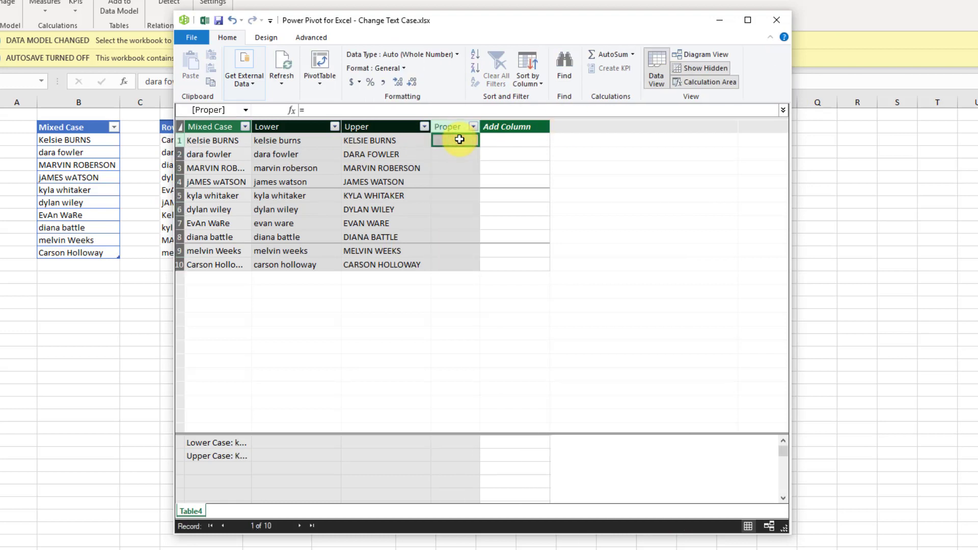
pyautogui.write('=pro')
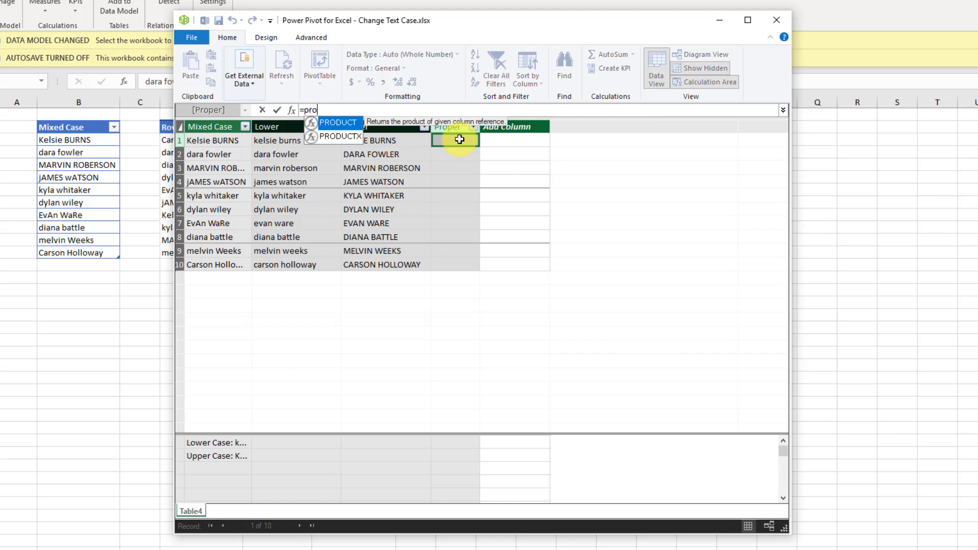
pyautogui.press('Escape')
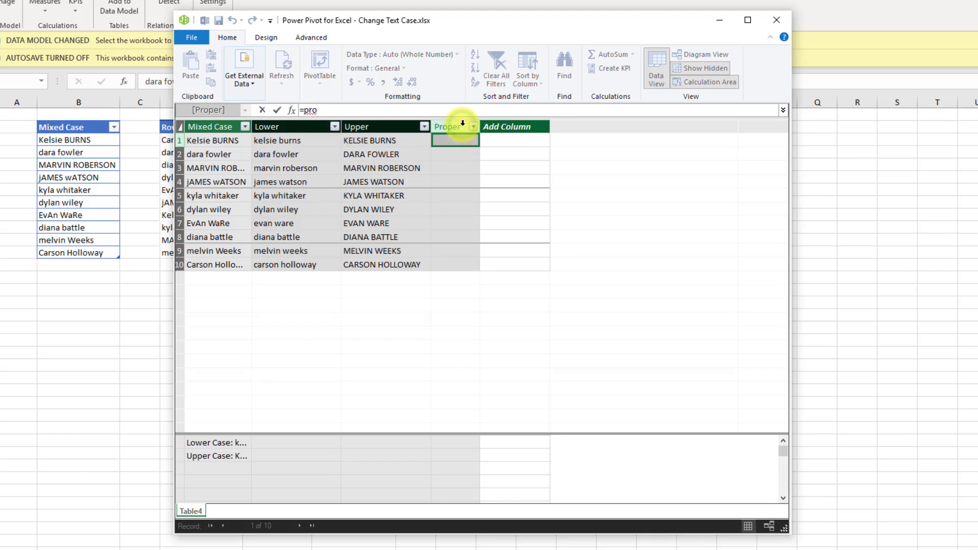
pyautogui.press('Return')
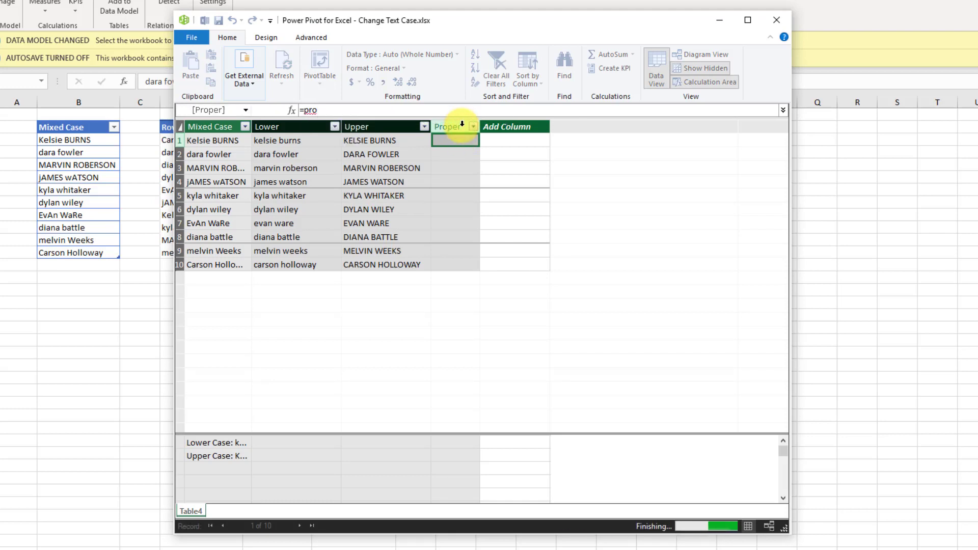
pyautogui.click(455, 127)
pyautogui.rightClick(455, 126)
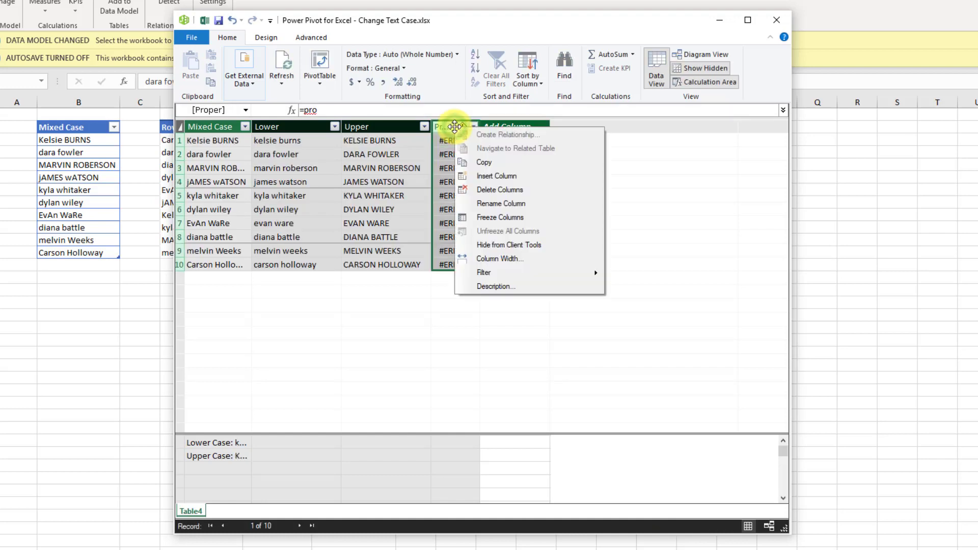
pyautogui.click(483, 187)
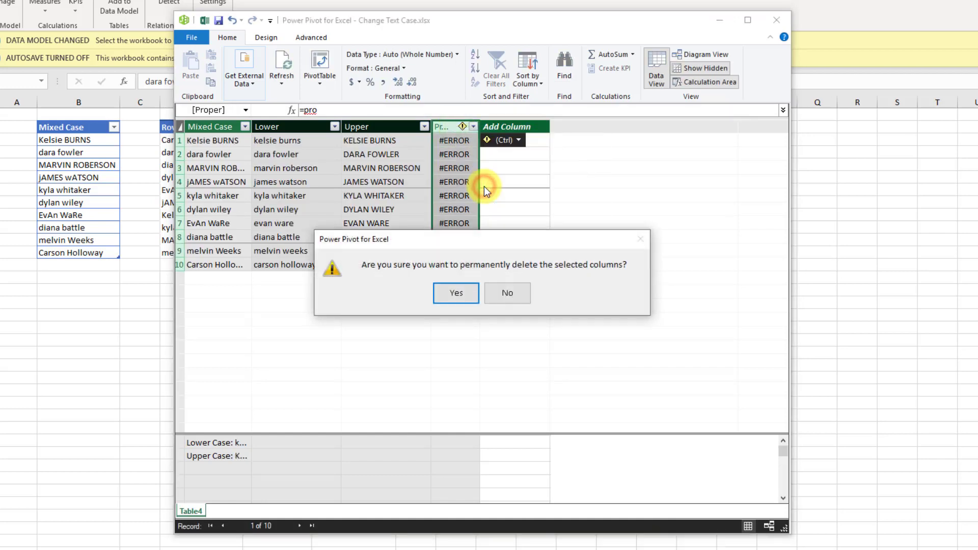
pyautogui.click(458, 291)
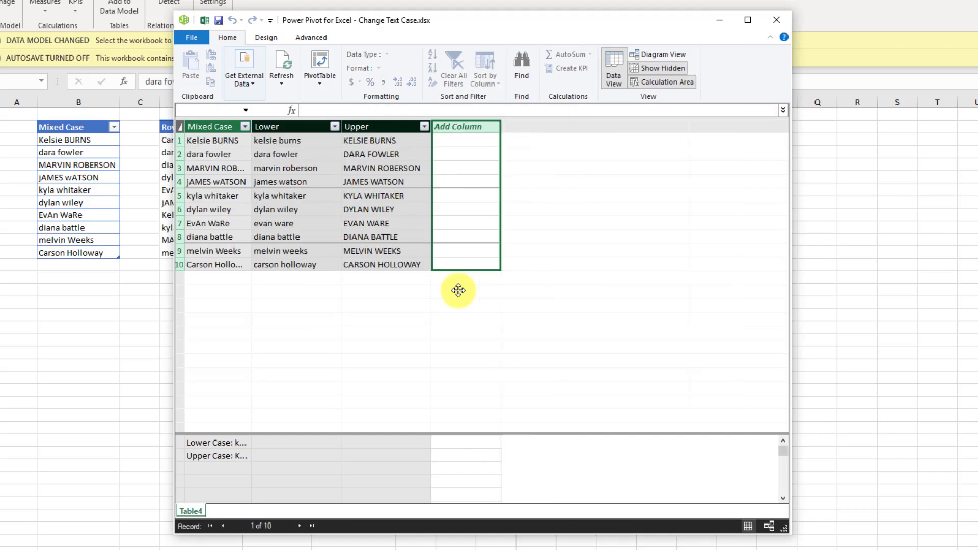
# Save the workbook with its data model and close the Power Pivot window
pyautogui.click(197, 39)
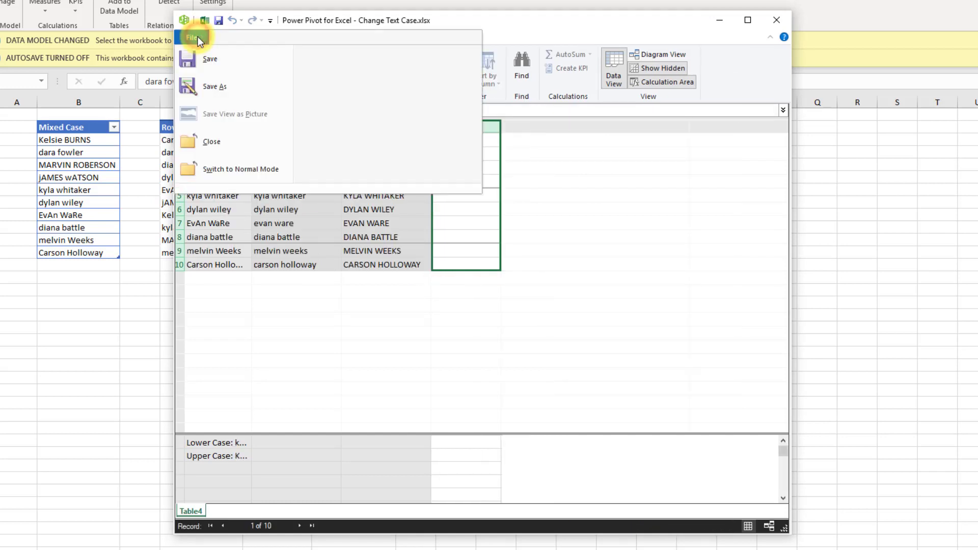
pyautogui.click(204, 62)
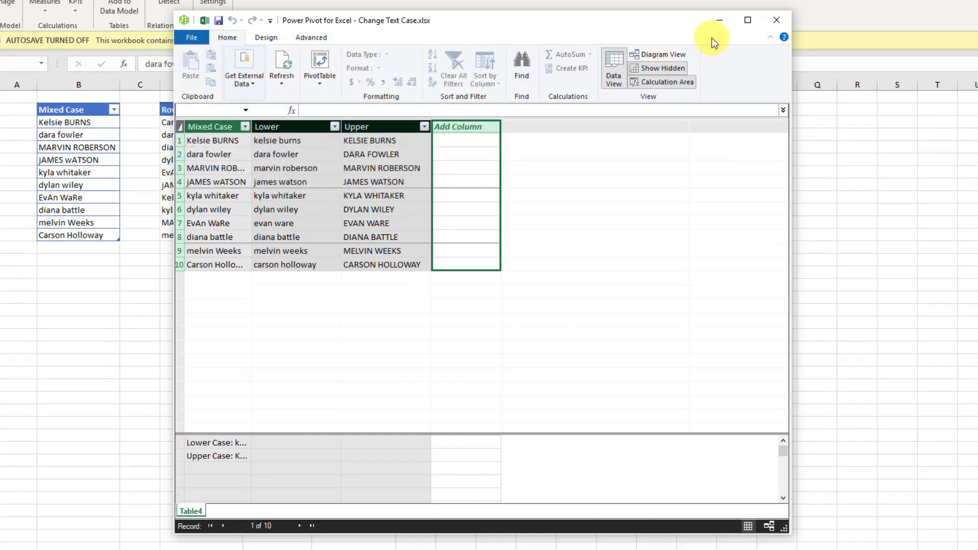
pyautogui.click(776, 20)
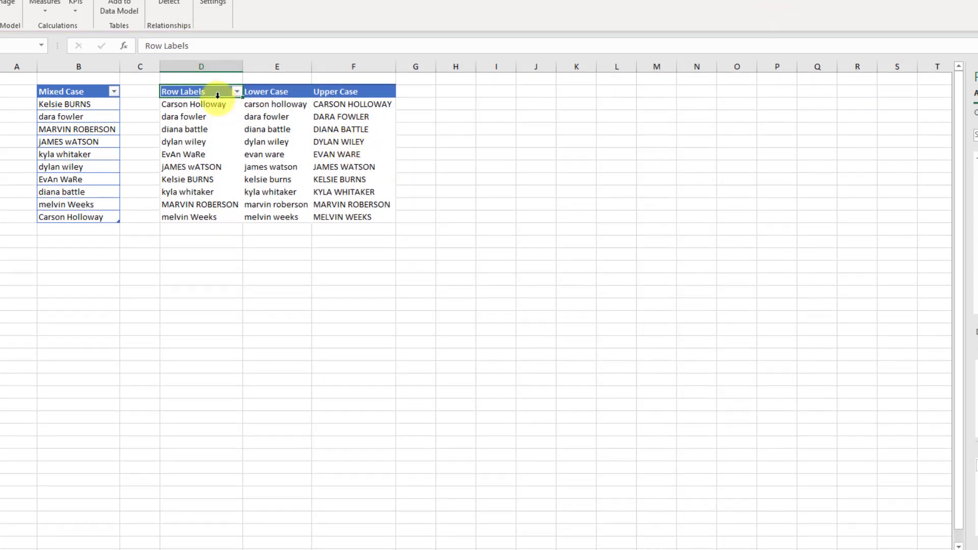
# Copy the pivot table D2:F12 and paste it at H2
pyautogui.click(216, 91)
pyautogui.moveTo(311, 152); pyautogui.dragTo(353, 217)
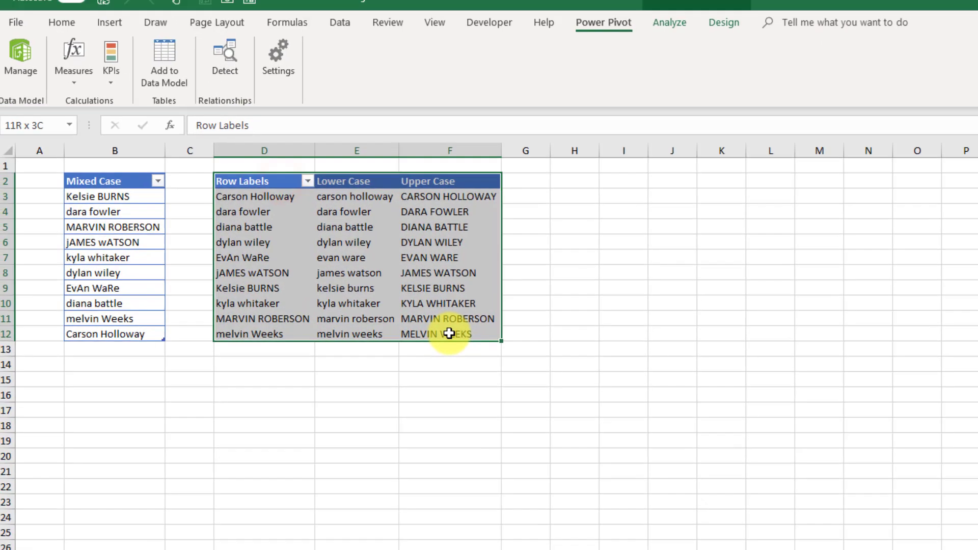
pyautogui.hotkey('ctrl', 'c')
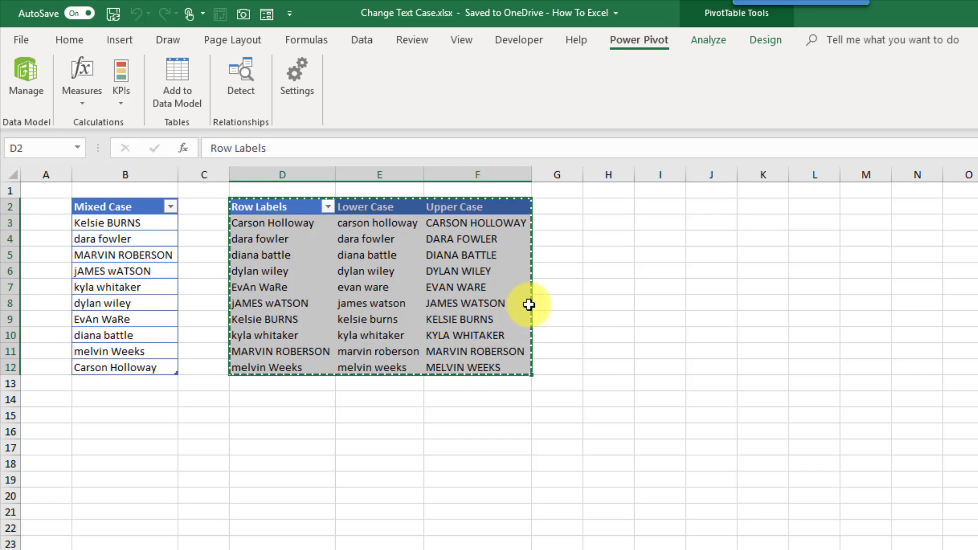
pyautogui.click(604, 206)
pyautogui.hotkey('ctrl', 'v')
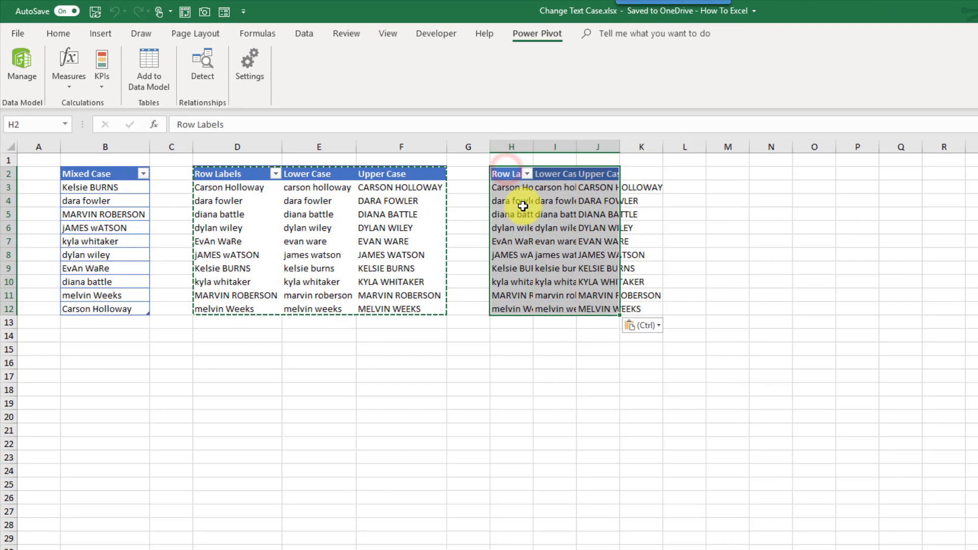
pyautogui.click(523, 206)
# Rebuild the H2 pivot to list only the Lower column names as rows
pyautogui.moveTo(897, 430); pyautogui.dragTo(677, 406)
pyautogui.moveTo(831, 436); pyautogui.dragTo(727, 413)
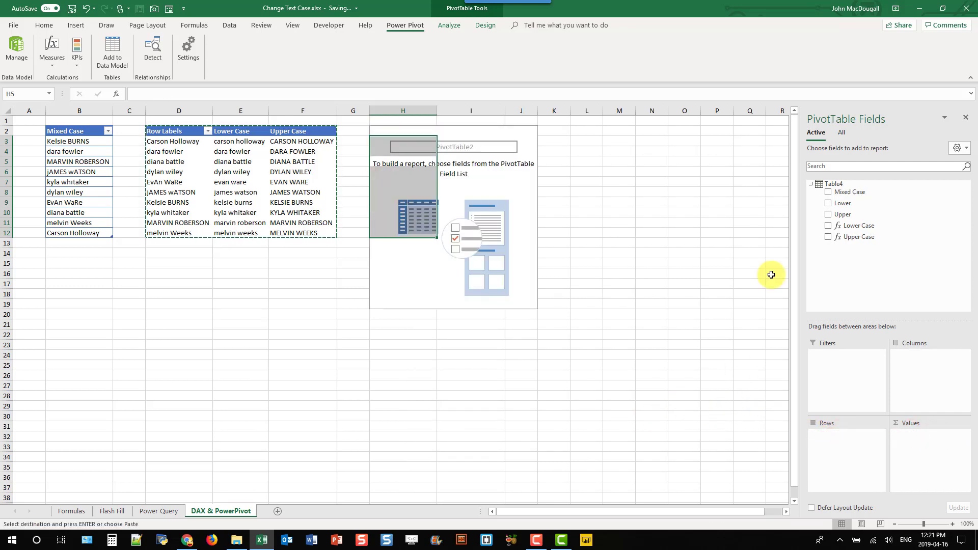
pyautogui.moveTo(836, 204); pyautogui.dragTo(835, 451)
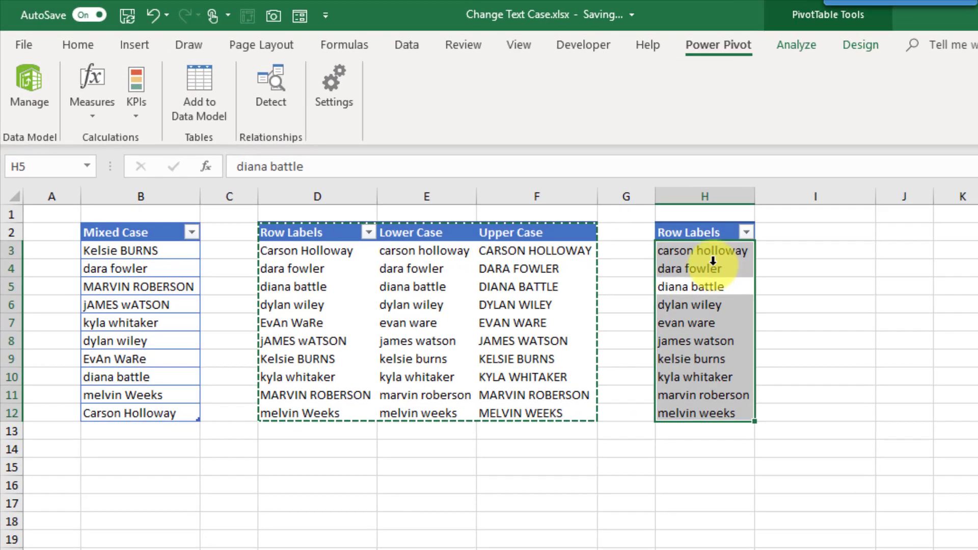
# Copy the lowercase pivot to J2 and switch its rows from Lower to Upper
pyautogui.click(716, 250)
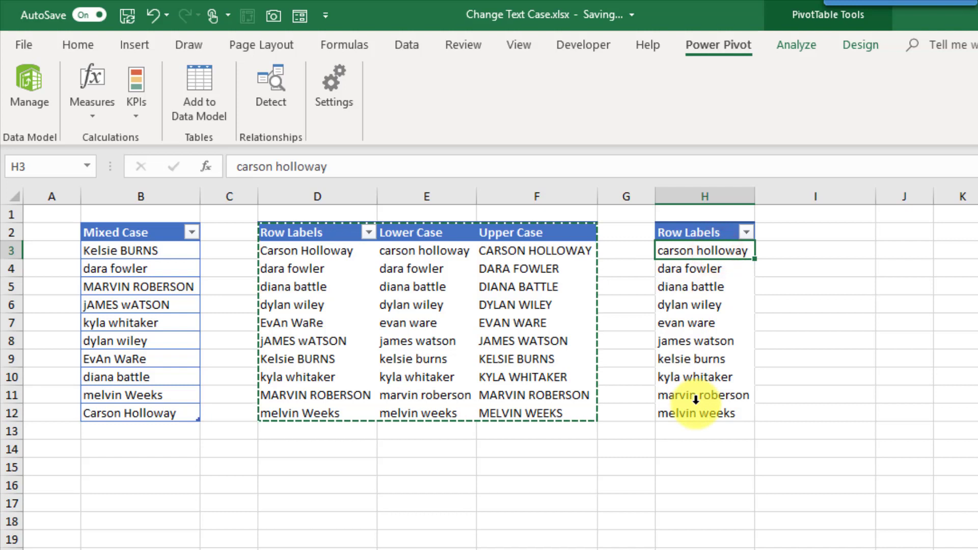
pyautogui.moveTo(714, 233); pyautogui.dragTo(716, 412)
pyautogui.hotkey('ctrl', 'c')
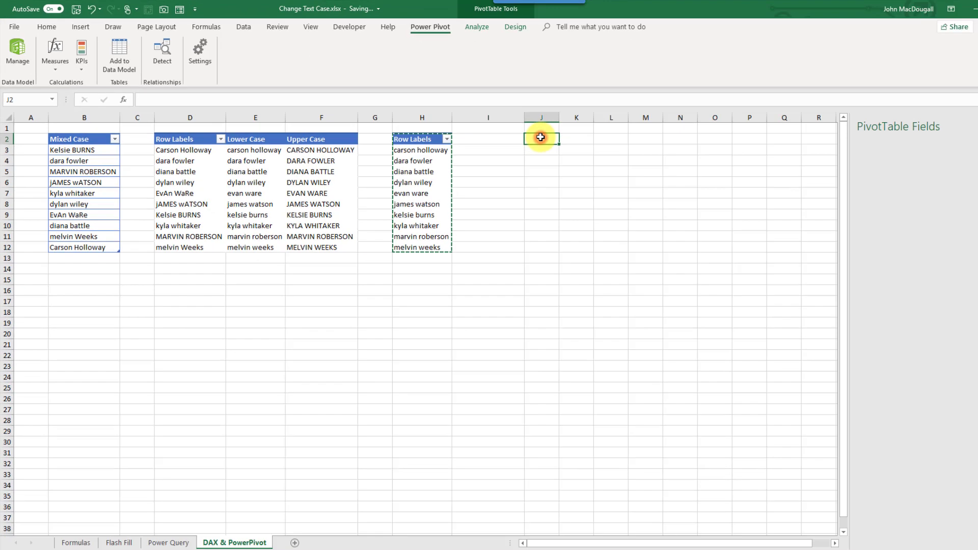
pyautogui.click(815, 207)
pyautogui.hotkey('ctrl', 'v')
pyautogui.click(820, 242)
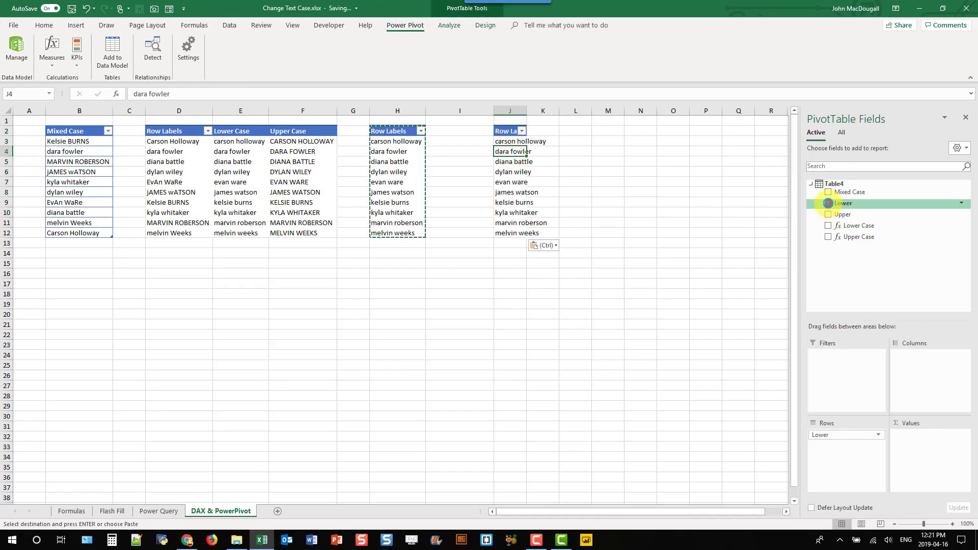
pyautogui.click(828, 202)
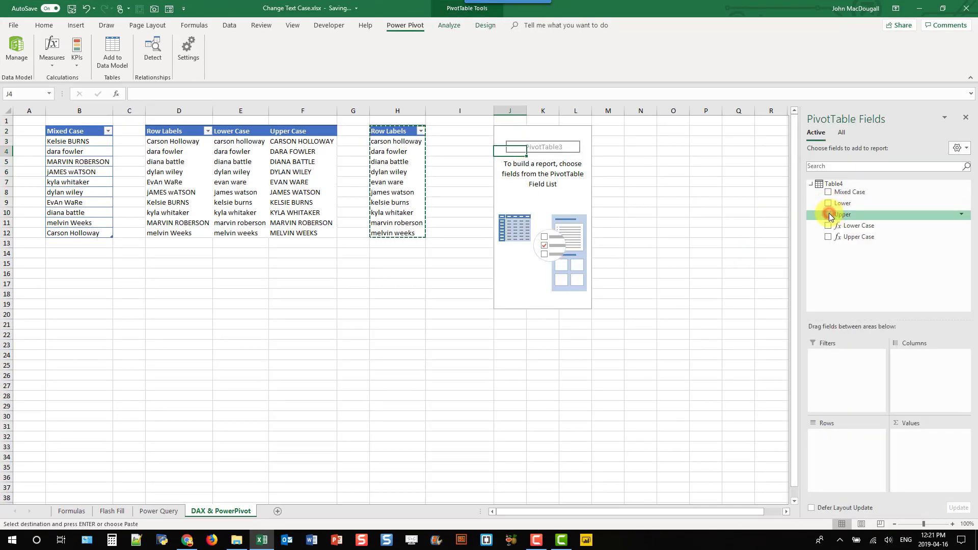
pyautogui.click(828, 214)
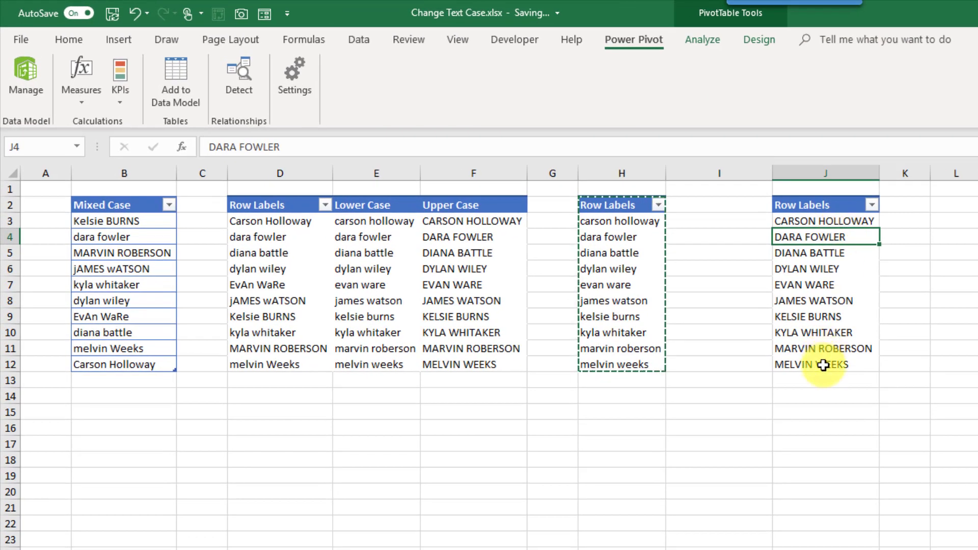